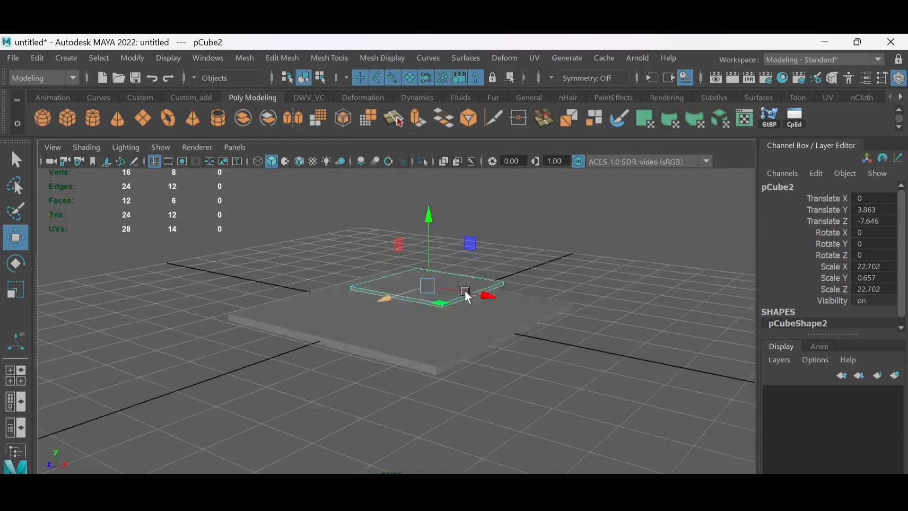
- Scale the upper slab wider along X, to a Scale X of about 33.1
key("r")
left_click_drag(458, 301, 489, 310)
right_click_drag(438, 374, 441, 340)
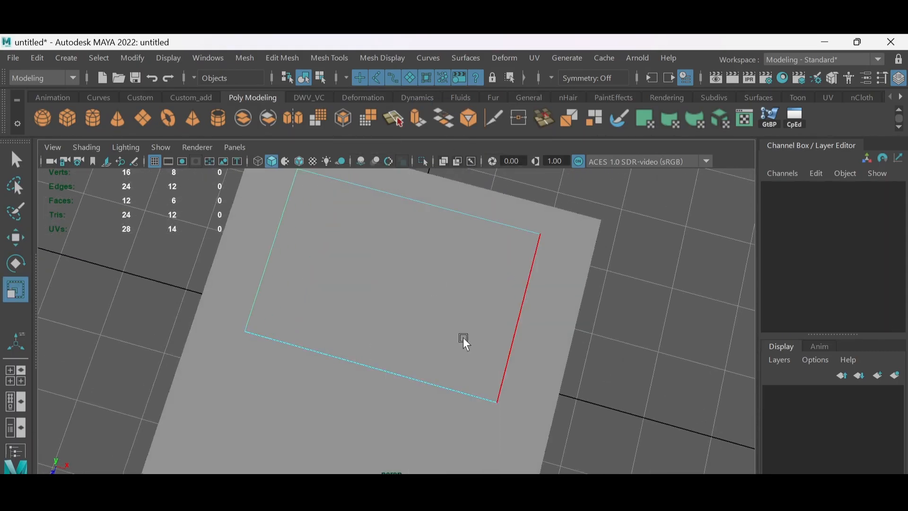
- Insert two edge loops across the upper slab to divide its width into three sections
left_click_drag(463, 336, 465, 293, "alt")
left_click(464, 316)
right_click_drag(466, 271, 461, 357, "ctrl")
left_click(459, 346)
left_click_drag(459, 354, 440, 341, "alt")
right_click_drag(445, 329, 402, 146)
- Move the slab's front components so the middle section forms an angled step between the two outer sections
left_click_drag(401, 401, 497, 349)
key("w")
left_click_drag(411, 419, 487, 309)
- Select all vertices of the slab and scale them vertically to turn it into a tall wall block
scroll(487, 310, "down", 2)
left_click_drag(209, 258, 565, 354)
left_click_drag(520, 326, 513, 353, "alt")
key("r")
left_click_drag(394, 229, 393, 202)
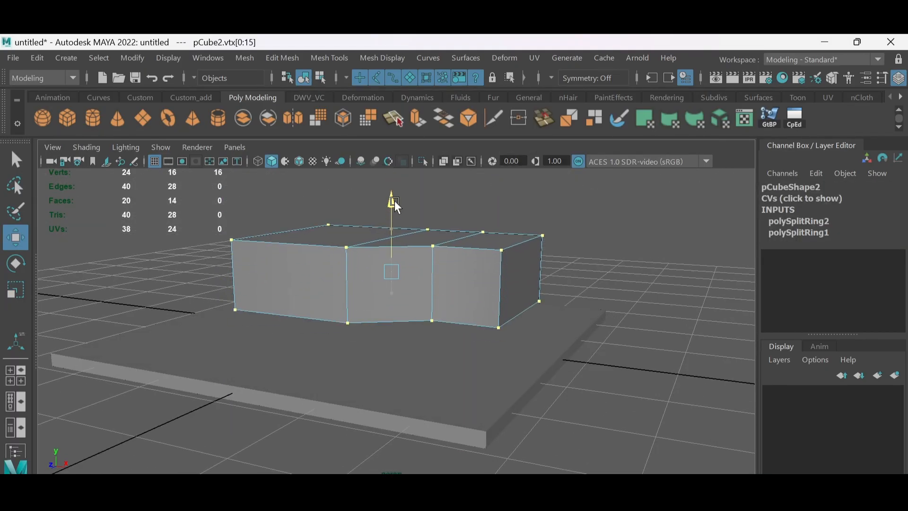
- Refine the wall block's height and lower its vertices until the block rests on the base slab
key("w")
left_click_drag(412, 239, 424, 259, "alt")
key("r")
mouse_move(394, 207)
left_mouse_down()
mouse_move(394, 193)
mouse_move(396, 211)
mouse_move(395, 204)
left_mouse_up()
key("w")
left_click_drag(397, 208, 419, 264, "alt")
right_click_drag(474, 264, 470, 193)
right_click_drag(432, 293, 433, 111)
left_click_drag(489, 312, 492, 260, "alt")
- Harden the vertical corner edges of the wall block
left_click_drag(553, 275, 240, 259)
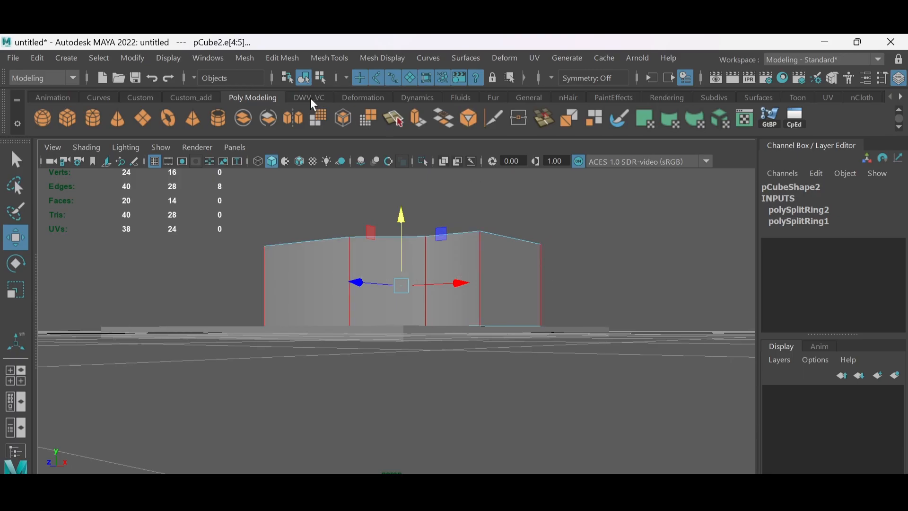
left_click(191, 98)
left_click(643, 118)
left_click(580, 242)
left_click_drag(580, 243, 563, 288, "alt")
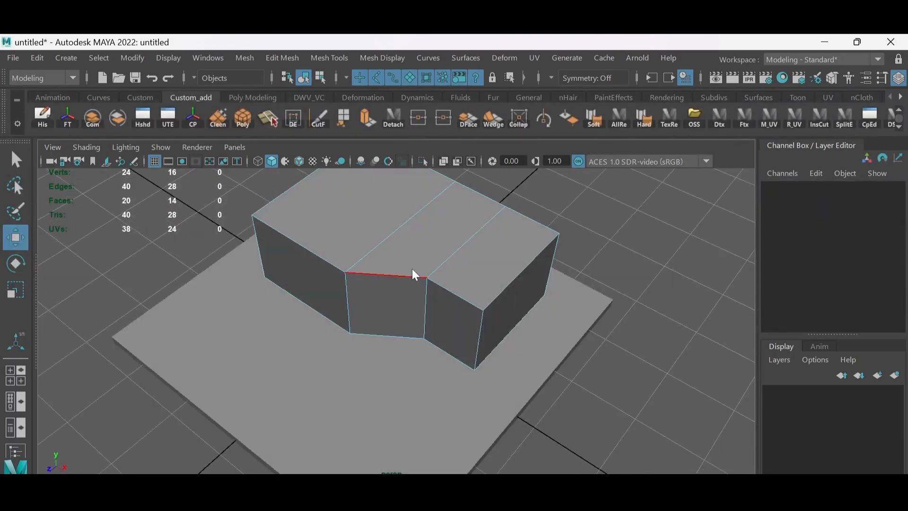
- Duplicate the wall block and flatten the copy to a Scale Y of about 0.18 as a roof slab
right_click_drag(412, 268, 413, 303)
left_click(309, 274)
left_click_drag(260, 311, 246, 323)
left_click_drag(425, 308, 482, 242, "alt")
key("F8")
key("ctrl+d")
key("r")
mouse_move(391, 235)
left_mouse_down()
mouse_move(396, 205)
mouse_move(393, 257)
mouse_move(374, 294)
left_mouse_up()
left_click_drag(398, 250, 408, 252)
- Show wireframe on shaded objects and raise the roof slab onto the walls, to a Translate Y of about 12.9
key("alt+5")
mouse_move(421, 283)
left_mouse_down("alt")
mouse_move(434, 256)
mouse_move(431, 232)
left_mouse_up("alt")
key("w")
left_click_drag(407, 180, 407, 158)
left_click_drag(400, 183, 424, 206, "alt")
left_click_drag(403, 176, 435, 254)
left_click_drag(413, 209, 413, 209)
- Scale the roof slab to overhang the walls, with Scale X about 34.5 and Scale Z about 23.7
left_click_drag(440, 298, 412, 232, "alt")
key("r")
left_click_drag(401, 269, 397, 270)
left_click_drag(398, 269, 436, 251, "alt")
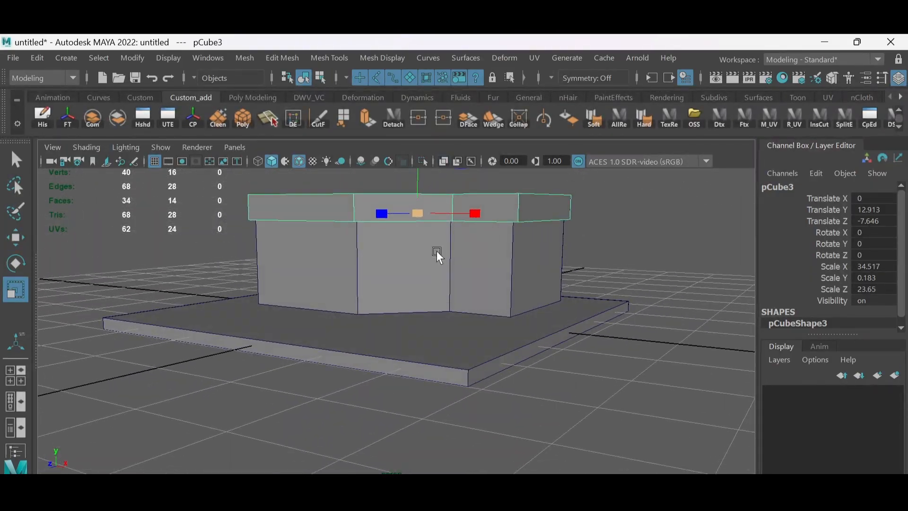
- Select the bottom vertices of the wall block and adjust their height to meet the base slab
right_click_drag(436, 251, 390, 250)
mouse_move(367, 310)
left_mouse_down("alt")
mouse_move(359, 284)
mouse_move(364, 314)
left_mouse_up("alt")
left_click_drag(217, 279, 596, 347)
key("w")
scroll(418, 251, "down", 2)
scroll(419, 251, "up", 3)
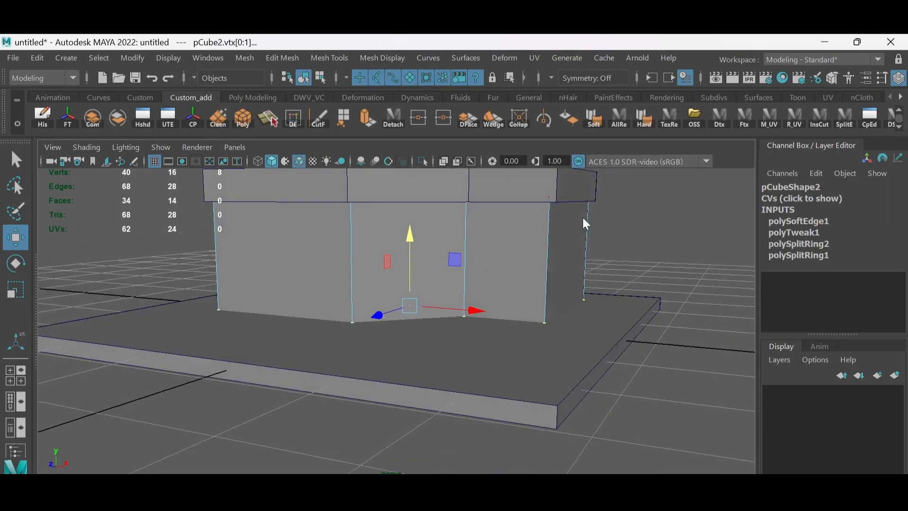
- Bevel the vertical corner edges of the wall block with 2 segments
right_click_drag(583, 217, 582, 190)
left_click_drag(598, 261, 189, 239, "alt")
right_click_drag(508, 243, 575, 246, "shift")
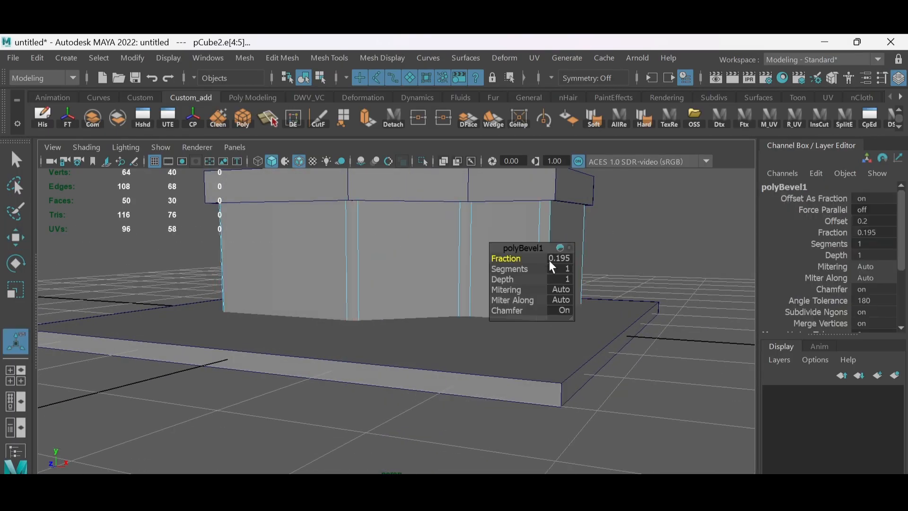
left_click(559, 269)
type("2")
key("Return")
- Tighten the wall corner bevel to a fraction of 0.02
left_click(506, 260)
left_click_drag(505, 261, 514, 266)
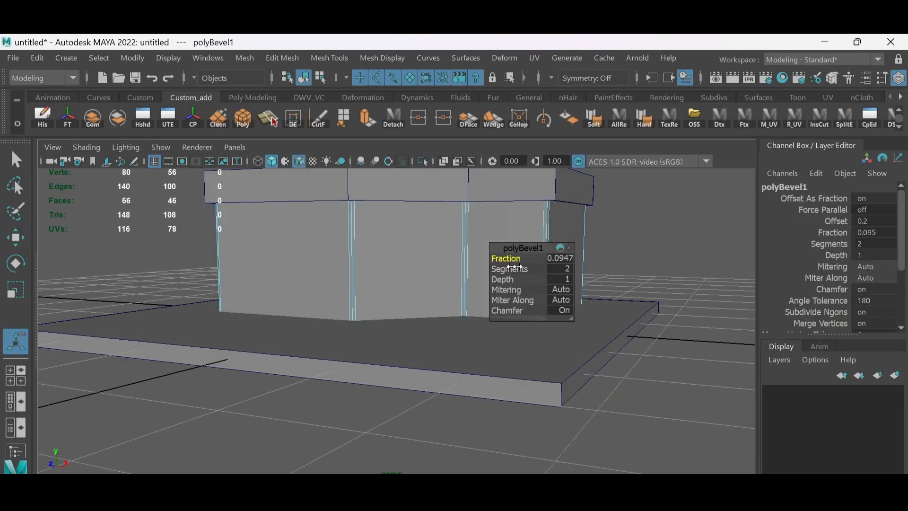
left_click(562, 261)
type("0.06")
key("Return")
type(".")
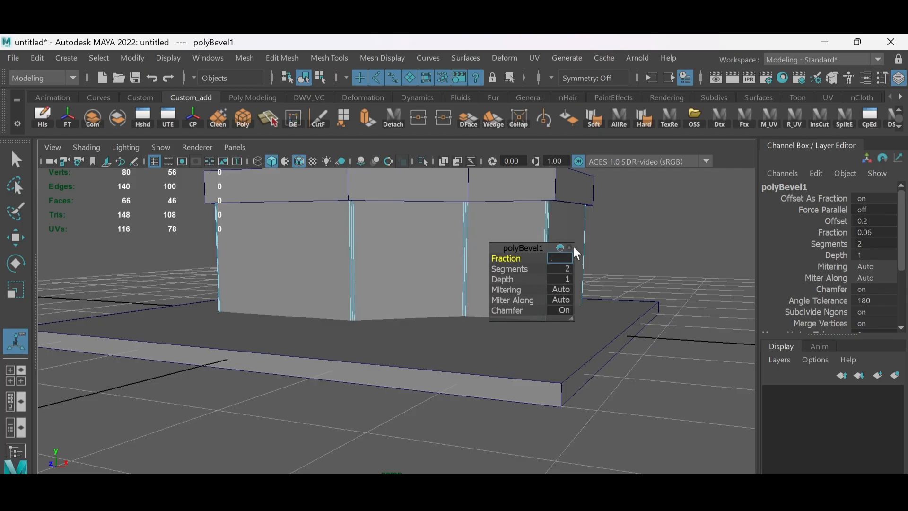
type("02")
key("Return")
- Leave component editing on the wall block, clear the selection and turn off the wireframe-on-shaded display
scroll(425, 303, "up", 3)
scroll(424, 303, "down", 3)
left_click_drag(612, 255, 629, 241, "alt")
right_click_drag(589, 268, 634, 252)
left_click(634, 251)
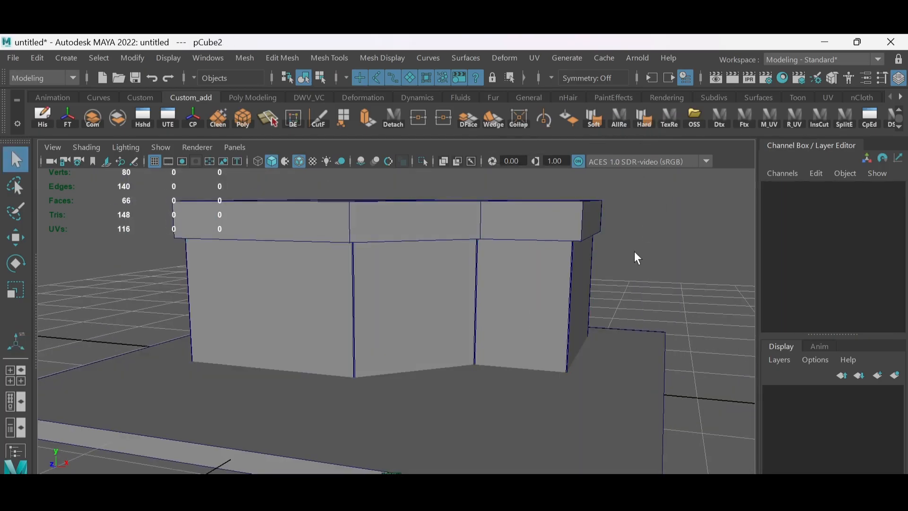
key("alt+5")
mouse_move(634, 251)
left_mouse_down("alt")
mouse_move(577, 265)
mouse_move(586, 257)
left_mouse_up("alt")
- Select the vertical corner edges around the roof slab
left_click(555, 229)
right_click_drag(555, 229, 554, 194)
mouse_move(183, 220)
left_mouse_down()
mouse_move(368, 241)
mouse_move(634, 238)
left_mouse_up()
mouse_move(634, 238)
left_mouse_down("alt")
mouse_move(637, 324)
mouse_move(444, 236)
left_mouse_up("alt")
left_click(454, 275, "ctrl")
left_click(527, 243, "ctrl")
left_click_drag(568, 183, 658, 175, "alt")
right_click(555, 228, "shift")
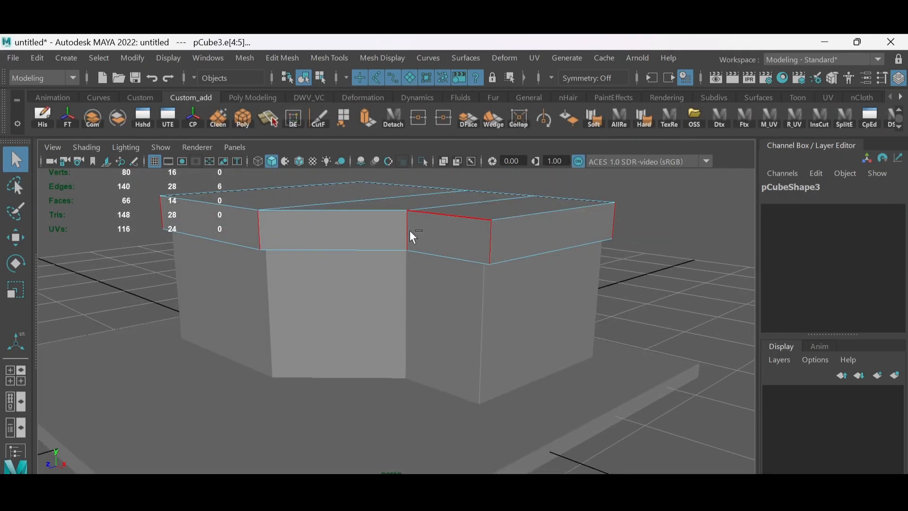
- Add the roof slab's top and bottom perimeter edges to the edge selection
double_click(431, 214, "shift")
left_click(513, 217, "shift")
double_click(466, 190, "shift")
left_click(326, 184, "shift")
double_click(374, 250, "shift")
left_click(508, 261, "shift")
left_click_drag(610, 262, 508, 242, "alt")
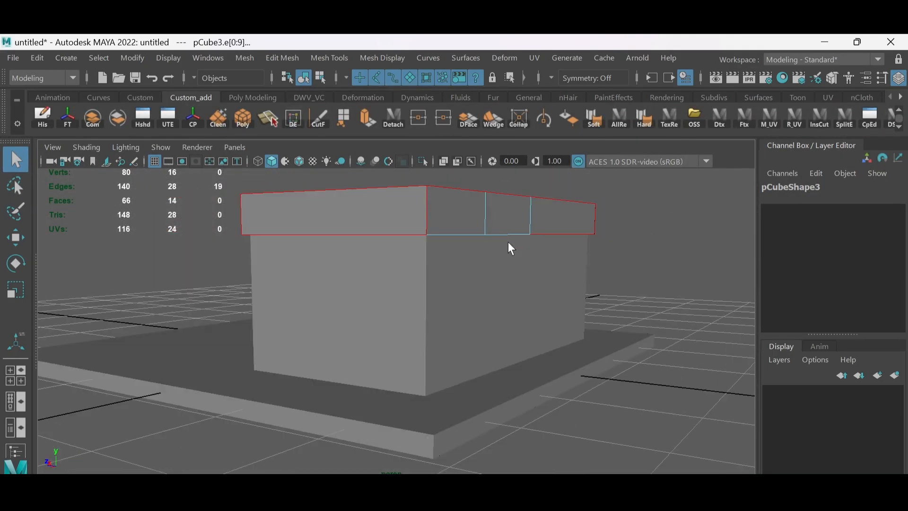
left_click(507, 236, "shift")
scroll(474, 213, "down", 5)
left_click_drag(474, 189, 530, 208, "alt")
left_click(478, 302, "shift")
- Bevel the selected roof slab edges with 2 segments
right_click_drag(511, 245, 549, 237, "shift")
middle_click_drag(561, 286, 533, 293)
scroll(473, 288, "up", 4)
left_click_drag(473, 288, 334, 294, "alt")
left_click(561, 258)
left_click(565, 269)
type("2")
key("Return")
- Set the roof bevel's fraction to 0.05 and return to object mode with nothing selected
left_click(560, 256)
type(".0")
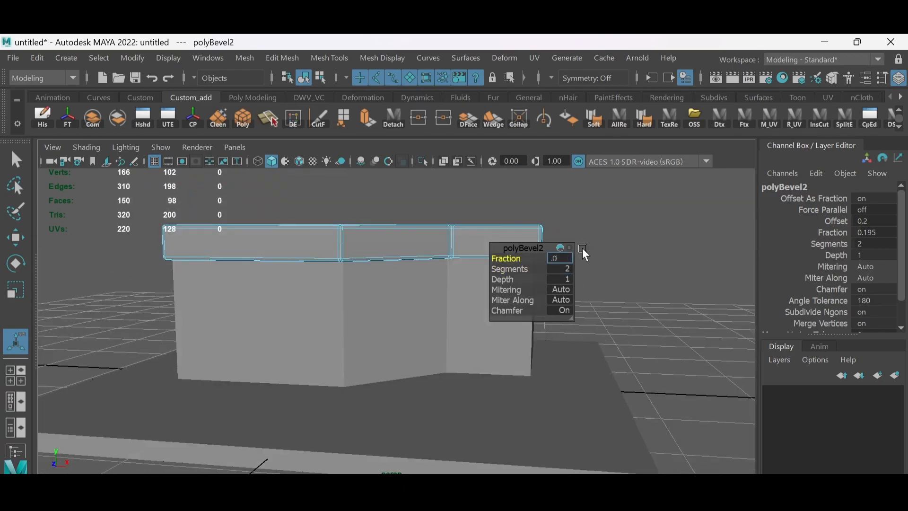
type("5")
key("Return")
left_click_drag(473, 258, 371, 263, "alt")
key("q")
right_click_drag(611, 222, 681, 125)
left_click(667, 203)
- Create a new polygon cube for cutting the window
left_click_drag(549, 284, 456, 303, "alt")
scroll(491, 264, "down", 3)
scroll(408, 249, "up", 3)
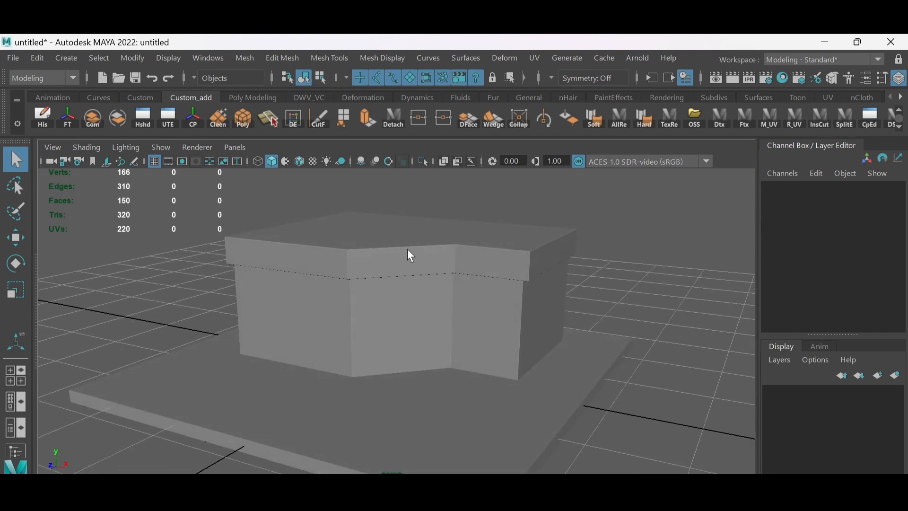
left_click_drag(407, 248, 394, 307, "alt")
right_click_drag(405, 245, 394, 299, "shift")
key("e")
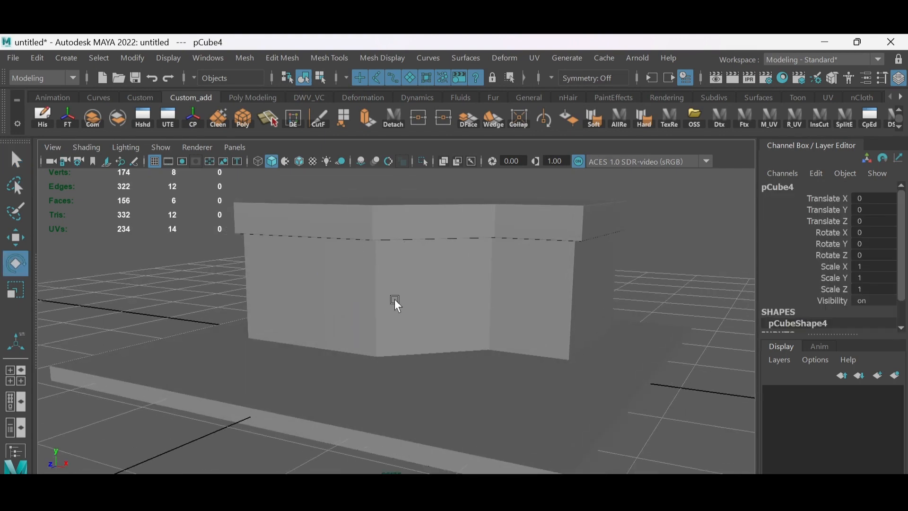
- Move the new cube up to the protruding left section of the front wall
key("w")
left_click_drag(395, 299, 400, 334, "alt")
left_click_drag(355, 384, 284, 432)
left_click_drag(366, 350, 367, 291)
left_click_drag(424, 324, 361, 314)
- Shape the cube into a thin window box set into the left wall section, about 8.95 by 7.15 by 0.41
key("r")
left_click_drag(282, 386, 340, 390)
left_click_drag(340, 390, 418, 299, "alt")
key("w")
left_click_drag(418, 299, 364, 427, "alt")
left_click_drag(364, 427, 378, 336, "alt")
key("r")
left_click_drag(292, 326, 357, 315)
left_click_drag(357, 316, 392, 223, "alt")
key("w")
key("r")
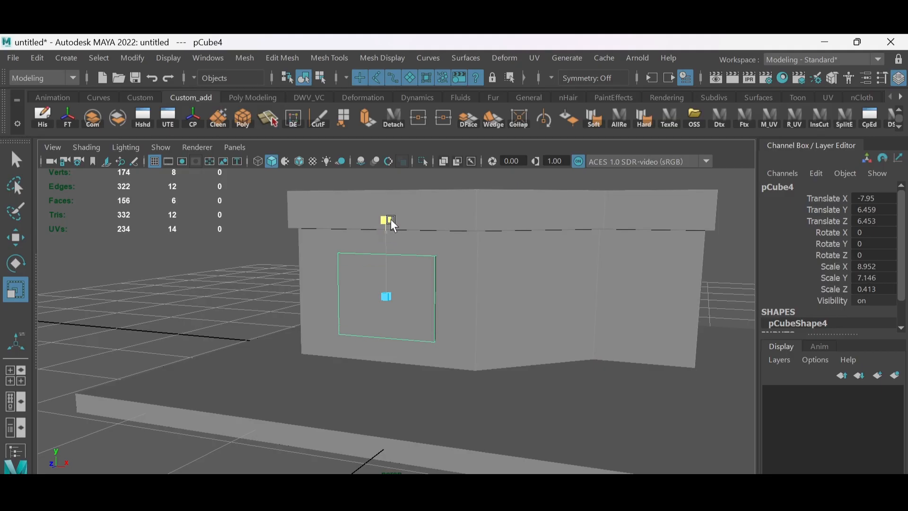
- Enlarge the window box to about 10.4 by 8.35 by 0.49 and shift it to Translate X -8.161
left_click_drag(452, 302, 462, 303)
key("w")
mouse_move(462, 302)
left_mouse_down("alt")
mouse_move(441, 299)
mouse_move(469, 310)
left_mouse_up("alt")
left_click_drag(469, 310, 399, 215, "alt")
key("r")
left_click_drag(477, 303, 378, 327, "alt")
scroll(378, 327, "up", 3)
left_click_drag(312, 305, 379, 293)
- Select the wall block and the window box and apply a Boolean operation to them
left_click(457, 240, "shift")
left_click(257, 58)
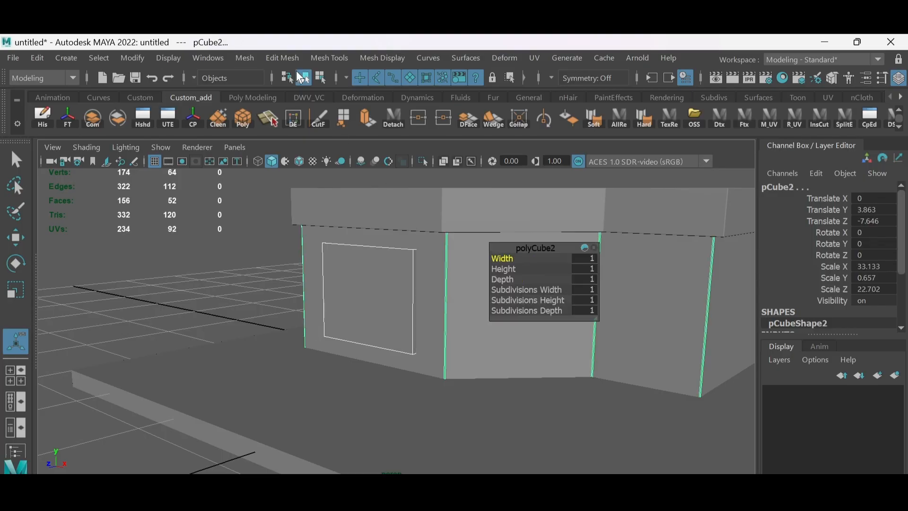
left_click(244, 57)
mouse_move(305, 96)
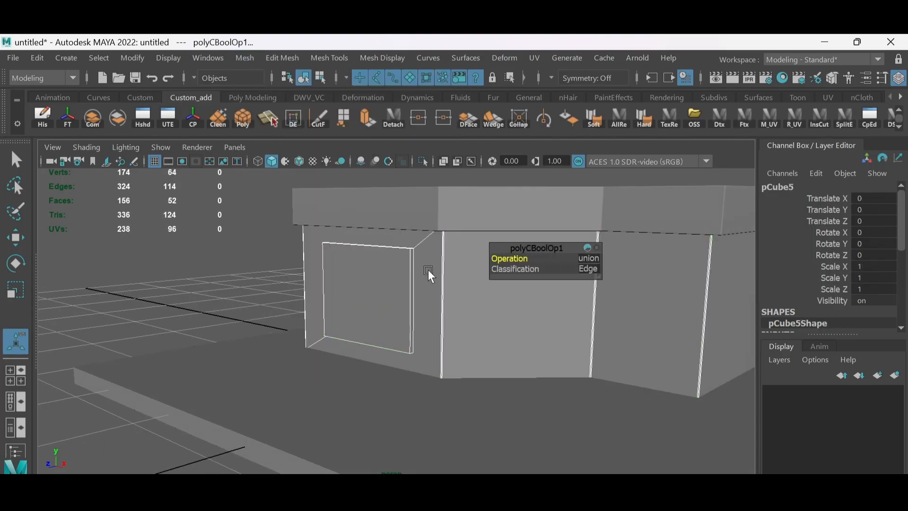
- Delete the face filling the window area on the left wall section to open it up
right_click_drag(423, 207, 449, 186)
left_click(410, 294)
key("Delete")
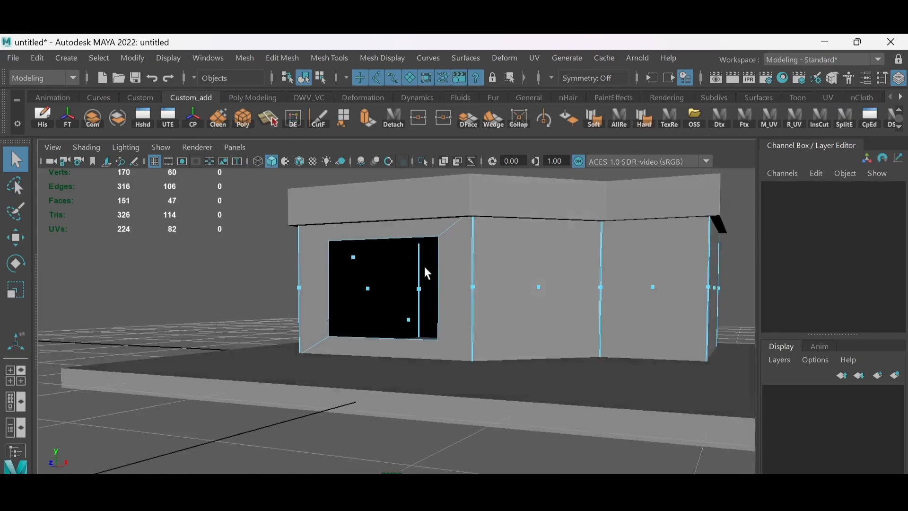
- Delete leftover geometry around the window opening and cut edges linking its corners to the wall corners
left_click(353, 230)
right_click_drag(359, 202, 313, 247, "shift")
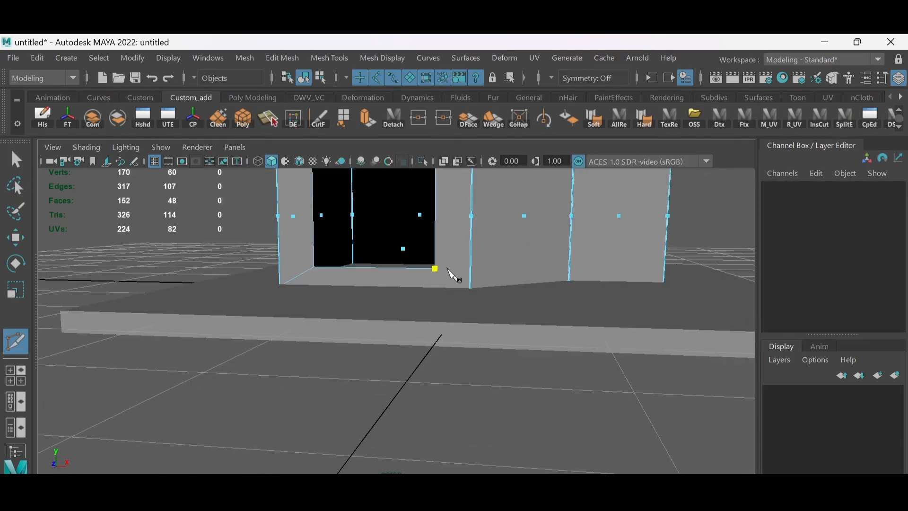
left_click_drag(450, 273, 472, 266, "alt")
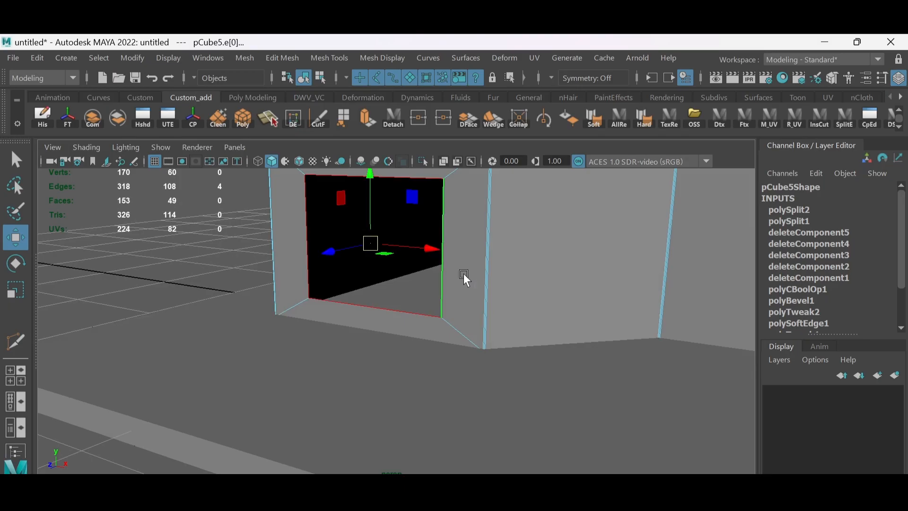
- Extrude the window opening's border edges repeatedly to form a recessed, stepped window frame
key("ctrl+e")
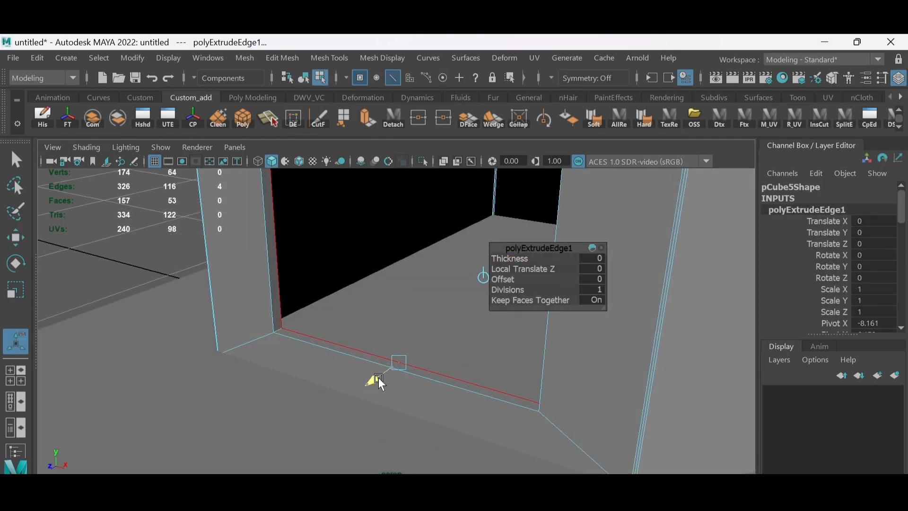
key("ctrl+e")
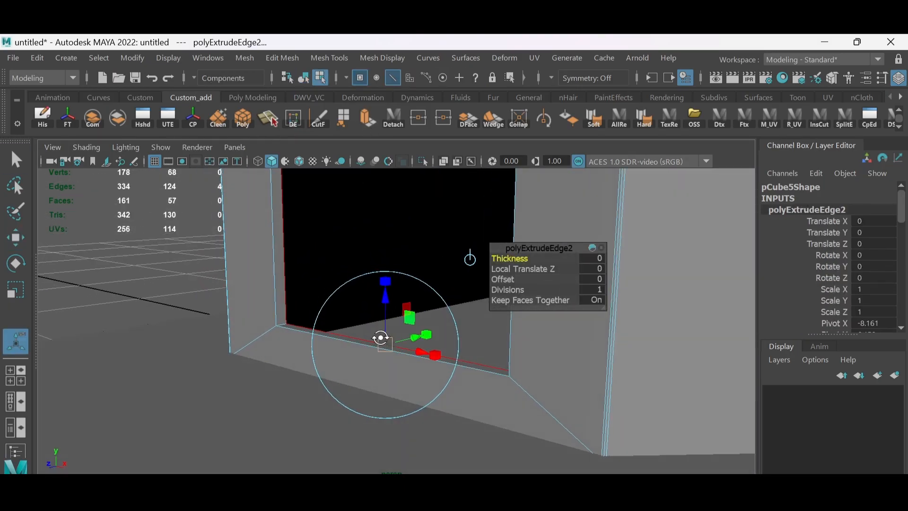
left_click_drag(380, 338, 384, 348, "alt")
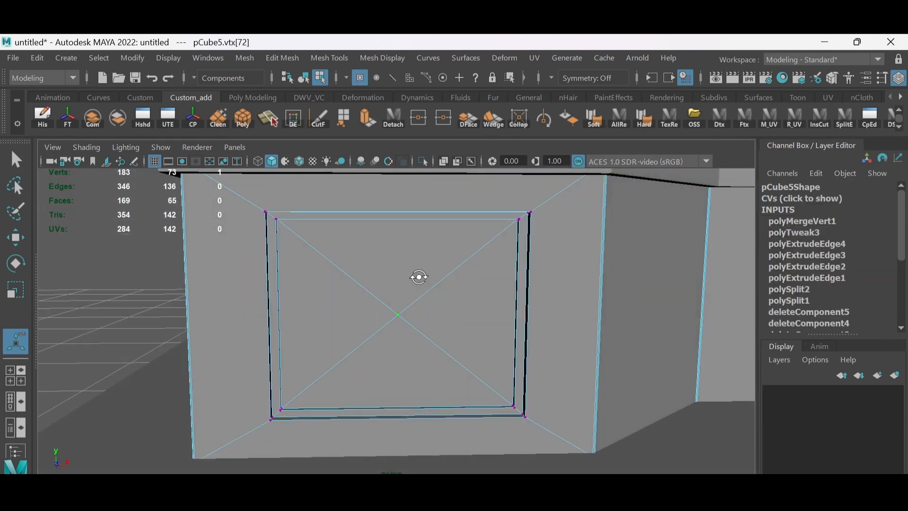
- Close the window opening by merging its inner border vertices at the centre and delete the diagonal edges, leaving one pane
key("q")
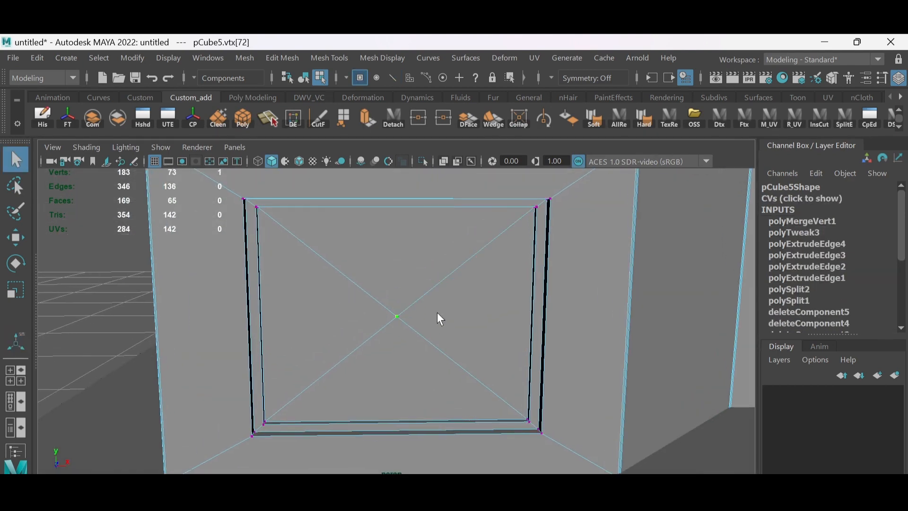
mouse_move(405, 147)
right_mouse_down()
mouse_move(393, 135)
mouse_move(401, 143)
right_mouse_up()
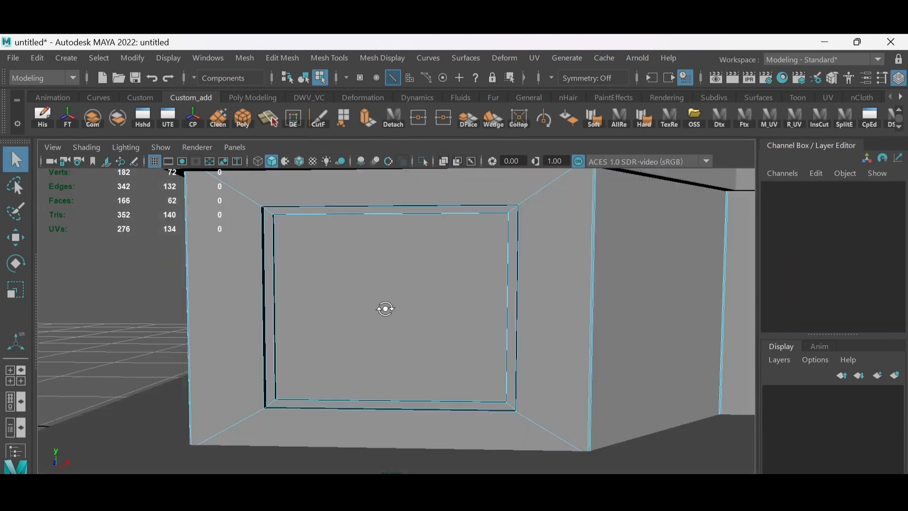
left_click(402, 299)
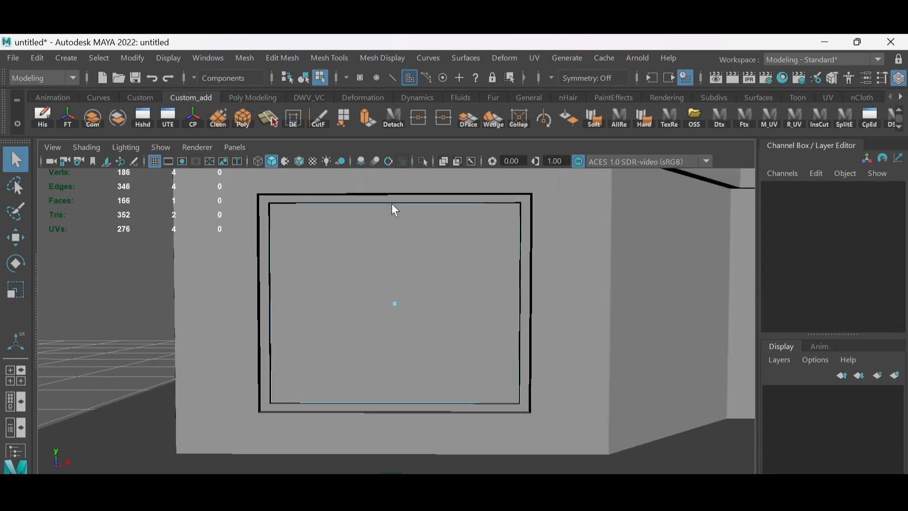
- Detach the window pane as its own object and insert a vertical edge down its centre
left_click(392, 203)
right_click_drag(404, 237, 401, 227, "shift")
right_click_drag(402, 227, 487, 247, "shift")
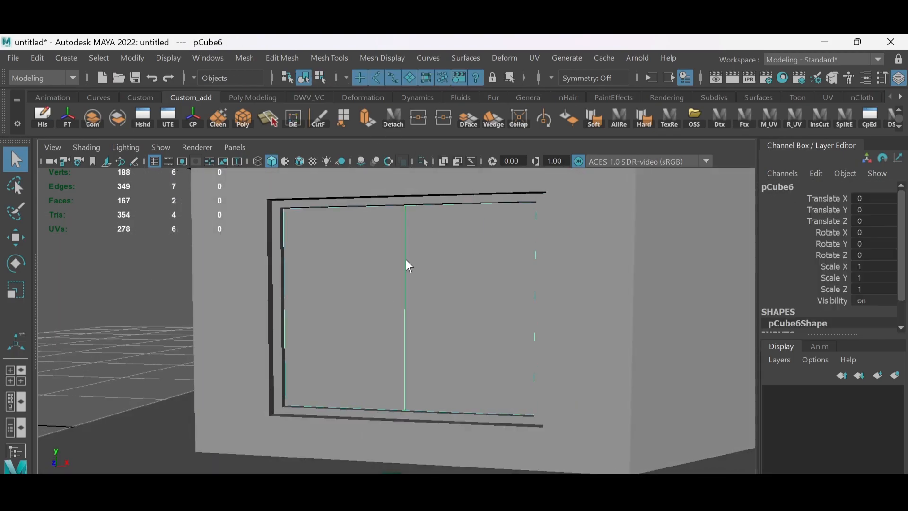
left_click(406, 259)
- Bevel the pane's centre edge with a fraction of 0.05 and extrude the resulting strip as a mullion
right_click_drag(442, 233, 490, 234, "shift")
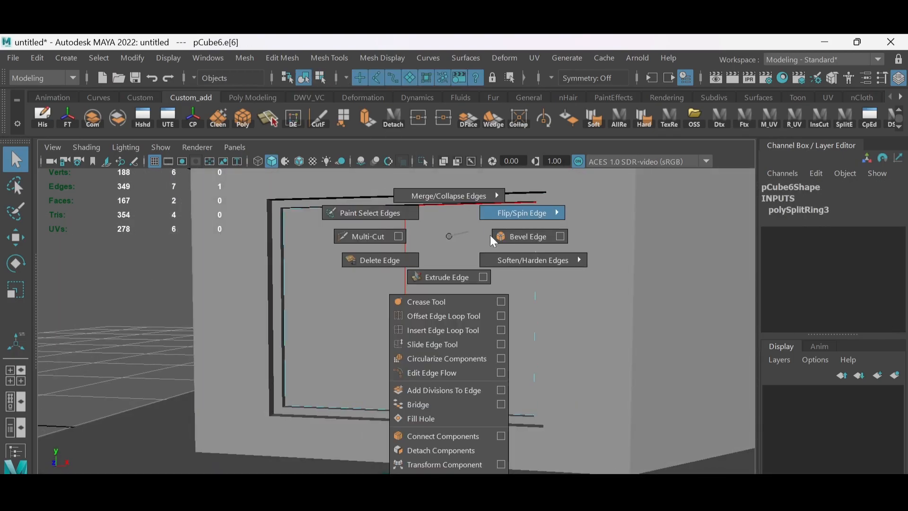
right_click_drag(490, 234, 375, 258, "shift")
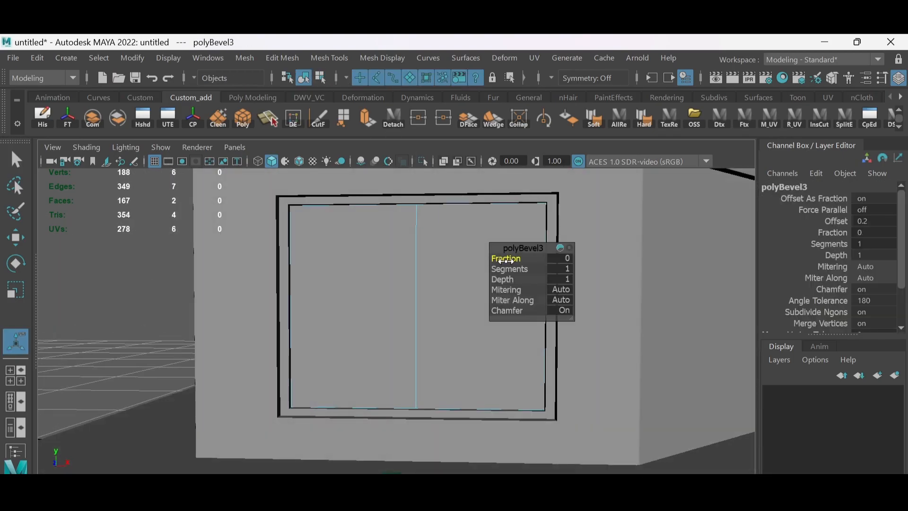
left_click_drag(506, 260, 518, 260)
type(".05")
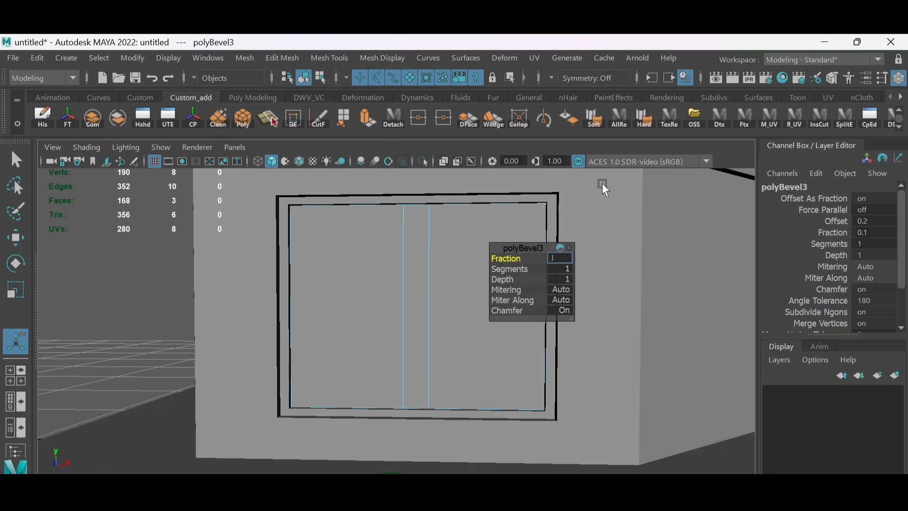
key("Return")
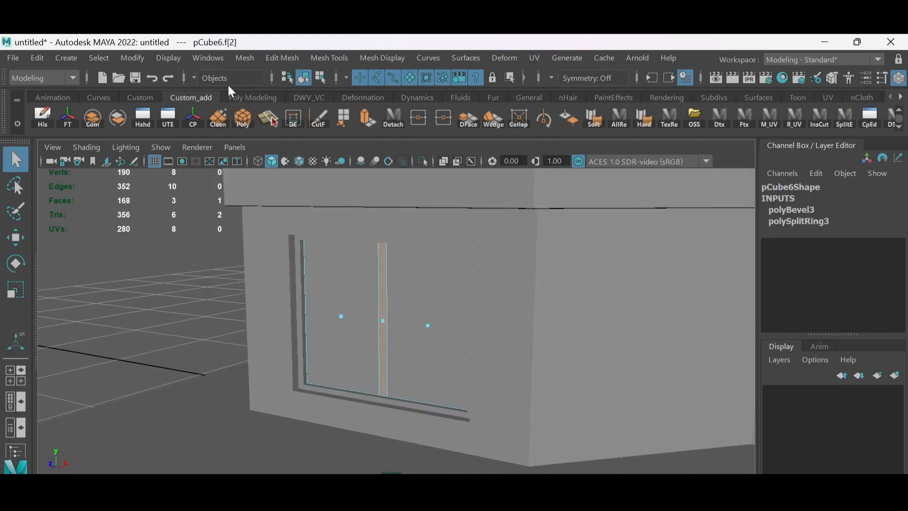
key("ctrl+e")
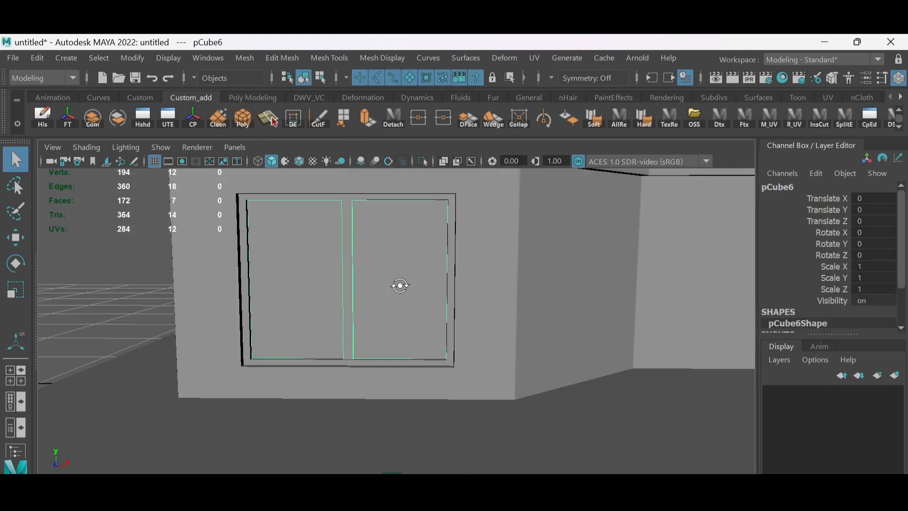
- Detach the two glass pane faces and the window frame's faces into separate objects
left_click(399, 284)
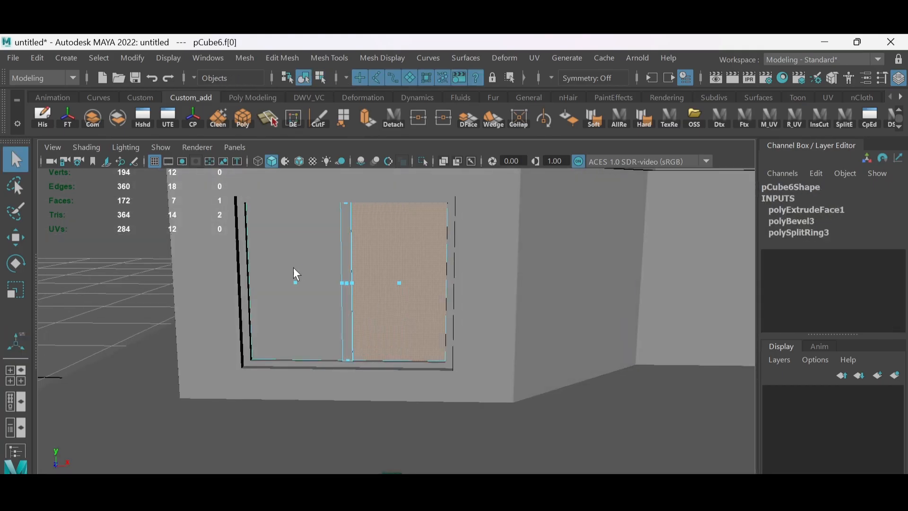
right_click_drag(375, 190, 359, 215)
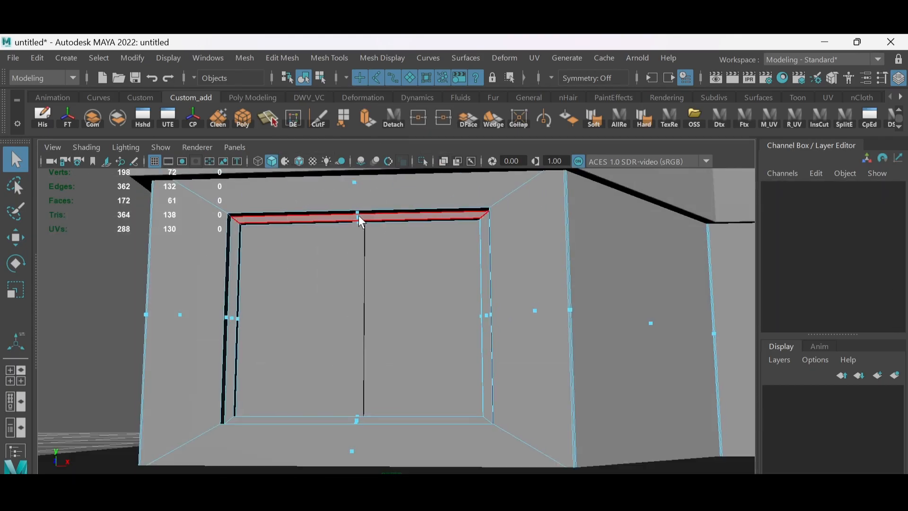
left_click(359, 215)
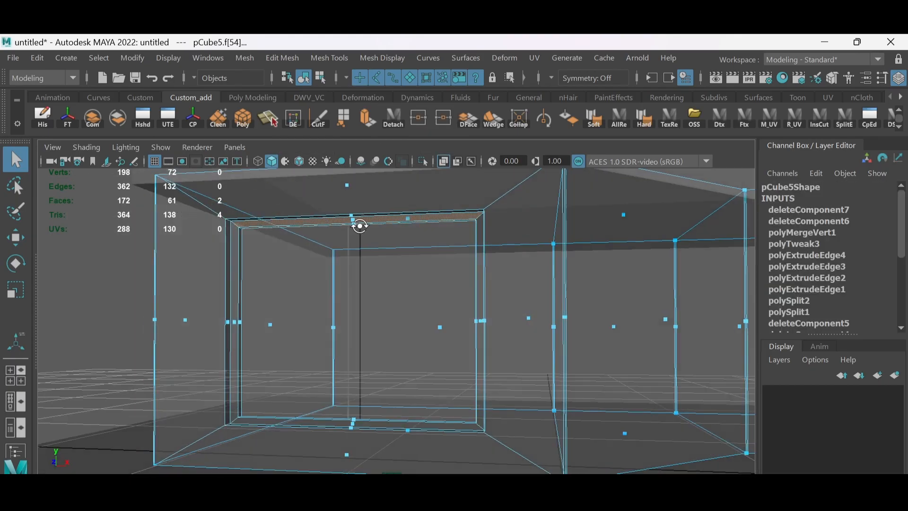
left_click_drag(358, 377, 488, 331, "alt")
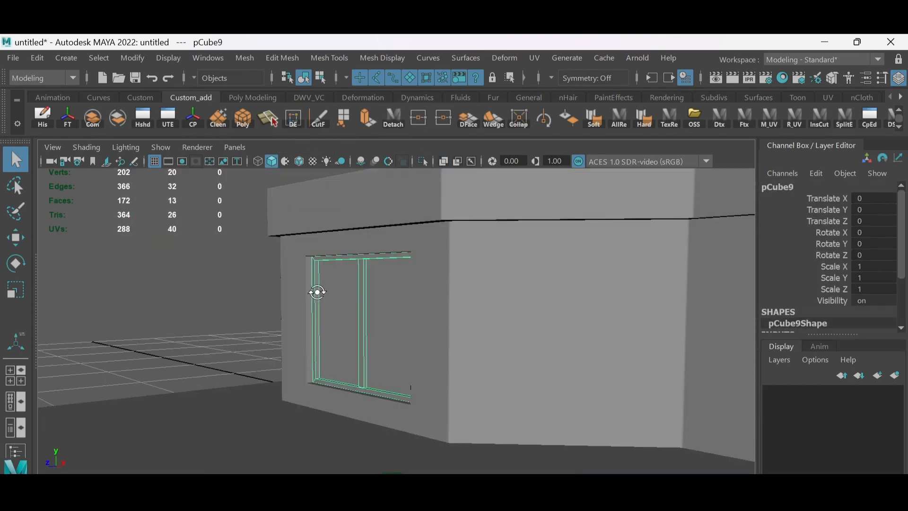
left_click_drag(316, 294, 384, 291, "alt")
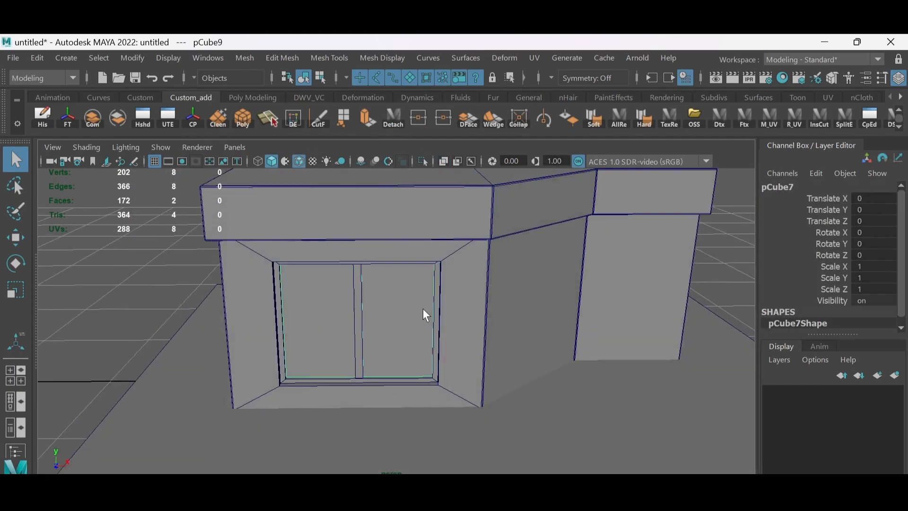
- Duplicate the walls and isolate the face of the angled section beside the window in the copy
mouse_move(422, 309)
left_mouse_down("alt")
mouse_move(394, 286)
mouse_move(393, 257)
mouse_move(375, 265)
left_mouse_up("alt")
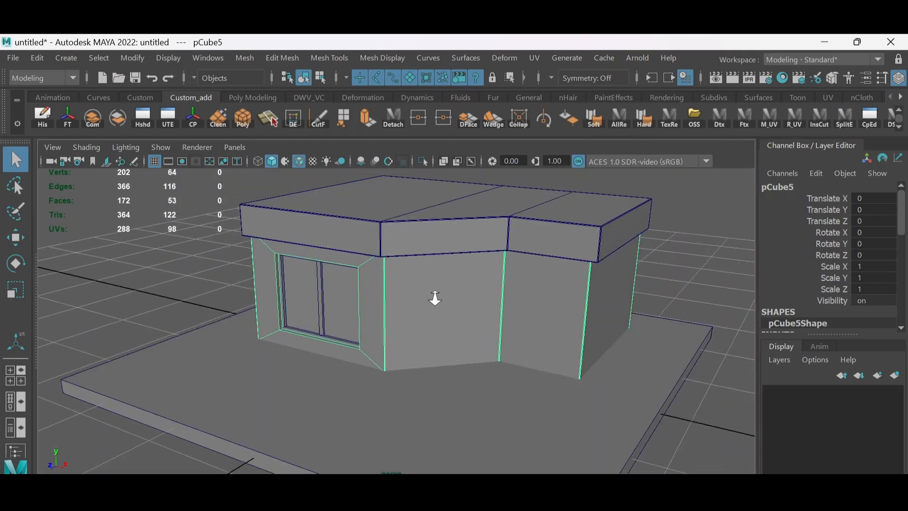
key("w")
left_click_drag(409, 277, 450, 291, "alt")
key("F11")
left_click(430, 300)
scroll(635, 460, "down", 5)
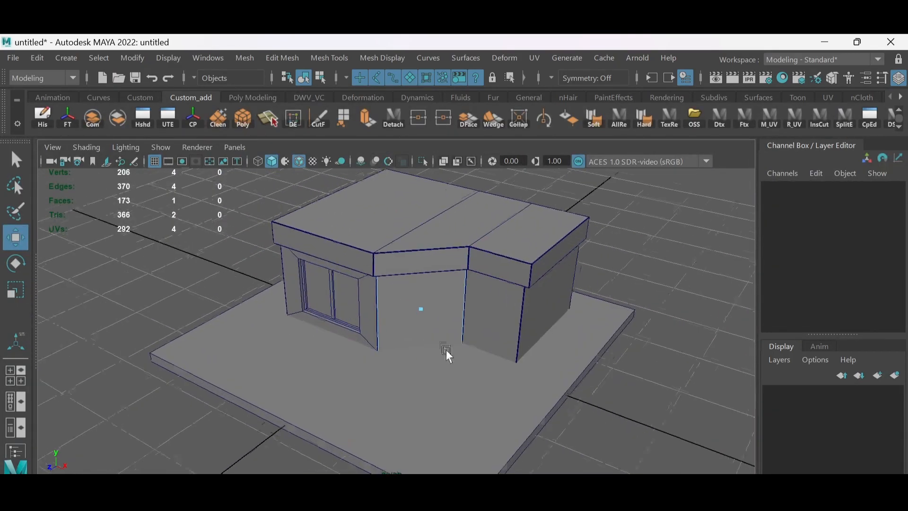
- Scale the copied wall face about its bottom-centre pivot to a narrower, lower door-sized panel
key("F9")
left_click(444, 161)
left_click_drag(327, 198, 502, 379)
scroll(438, 379, "up", 3)
key("r")
key("d")
left_click(436, 354)
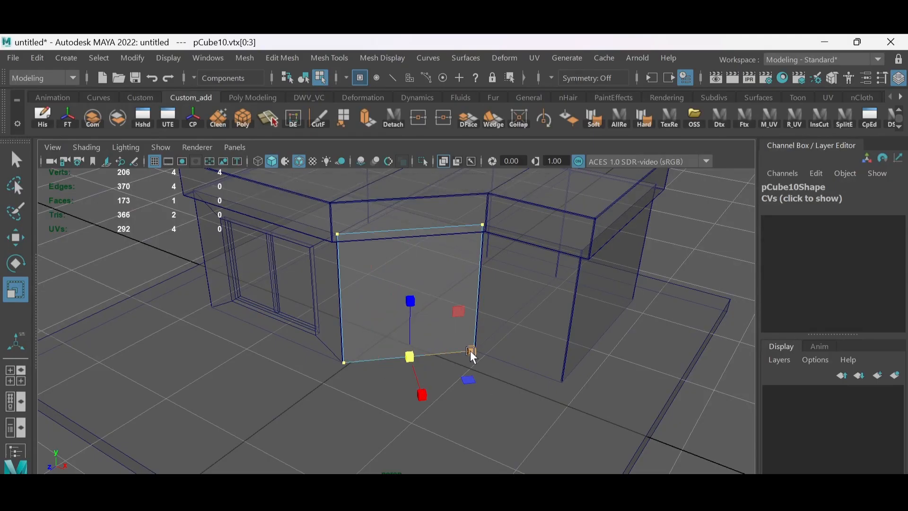
left_click_drag(470, 350, 437, 350)
left_click_drag(434, 341, 407, 295, "alt")
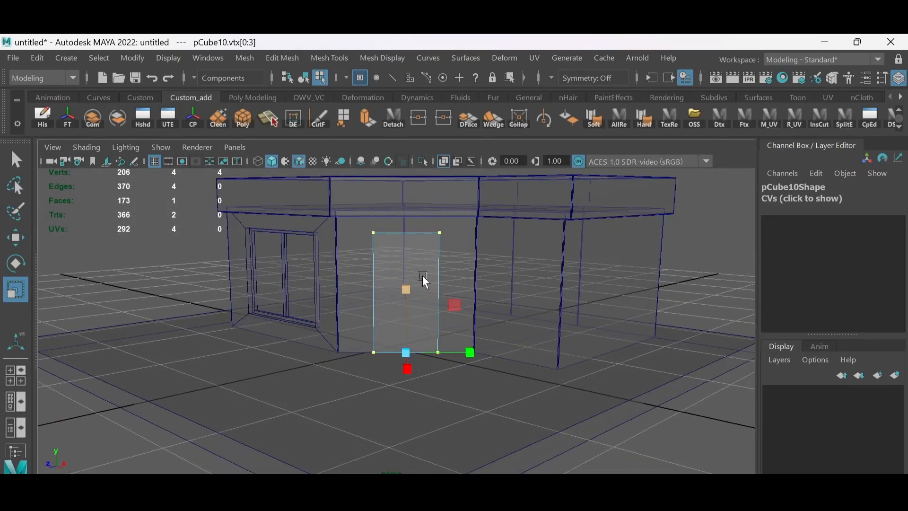
- Extrude the door panel's face about 1.44 along its local Z into a thick block
left_click(444, 161)
left_click_drag(416, 250, 474, 297, "alt")
key("F11")
left_click(453, 266)
key("ctrl+e")
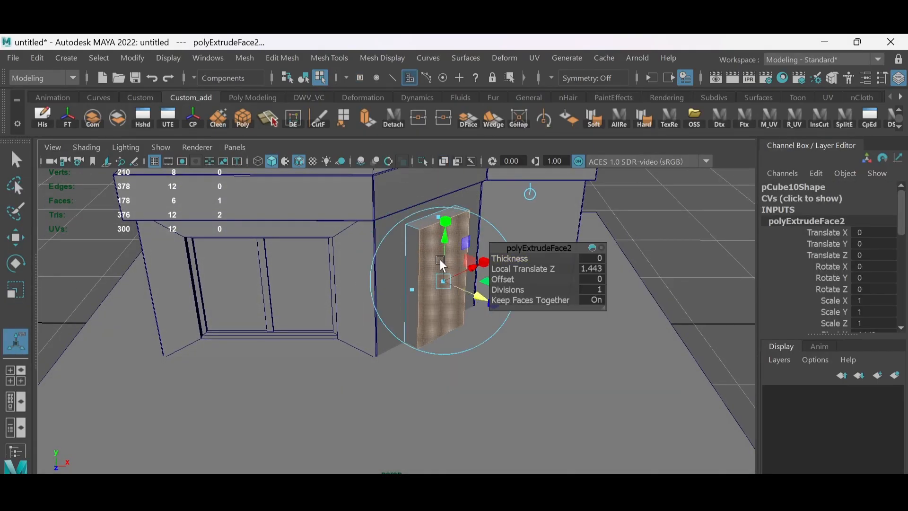
- Centre the door block's pivot, align it to the block's edge, and position the block so it passes through the wall
key("w")
key("F8")
left_click_drag(444, 264, 454, 284, "alt")
left_click(200, 119)
left_click_drag(447, 317, 433, 290, "alt")
scroll(433, 291, "up", 3)
key("d")
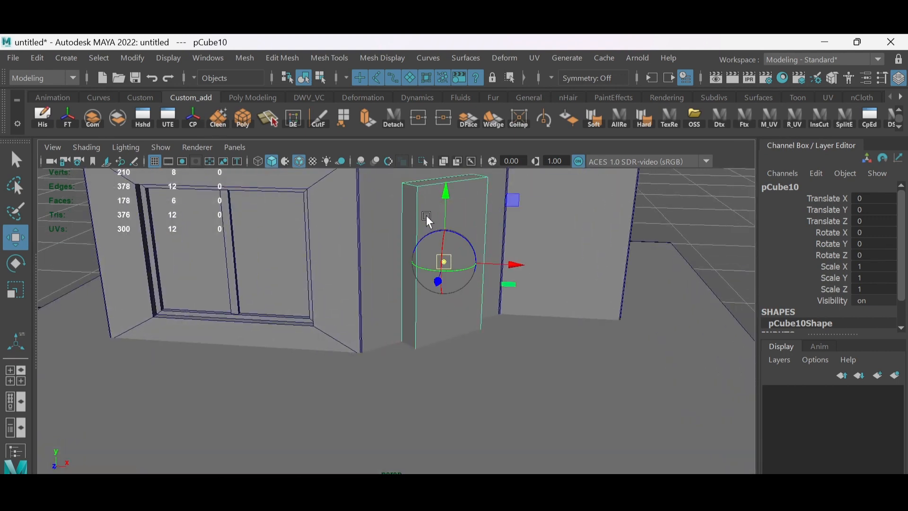
left_click(406, 188)
scroll(452, 251, "down", 3)
left_click_drag(435, 222, 444, 248, "alt")
left_click_drag(444, 247, 455, 240, "alt")
- Combine the door block and the walls with a Boolean Union
left_click(492, 249, "shift")
left_click(245, 57)
mouse_move(274, 96)
left_click(400, 96)
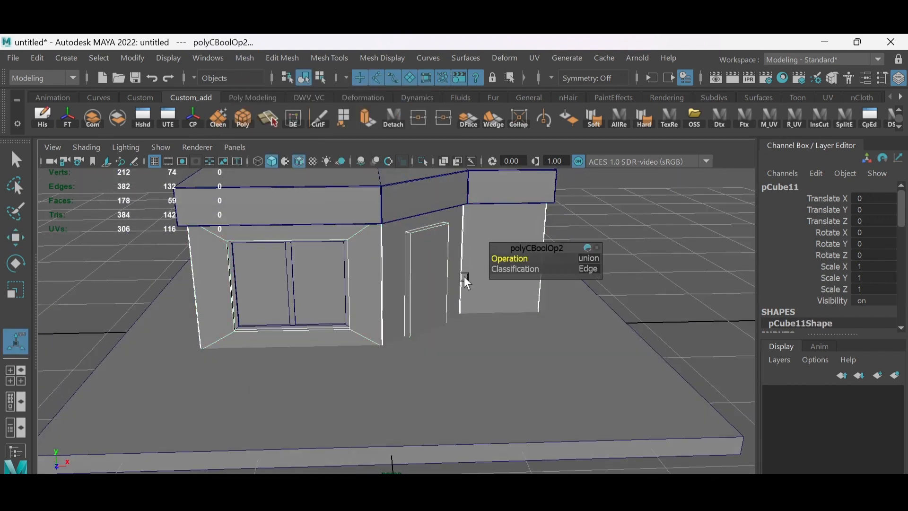
- Cut edges with Multi-Cut from the door outline's two upper corners to the wall section's upper corners
left_click_drag(464, 277, 425, 284, "alt")
right_click(423, 231)
right_click_drag(420, 231, 343, 163)
left_click(392, 217)
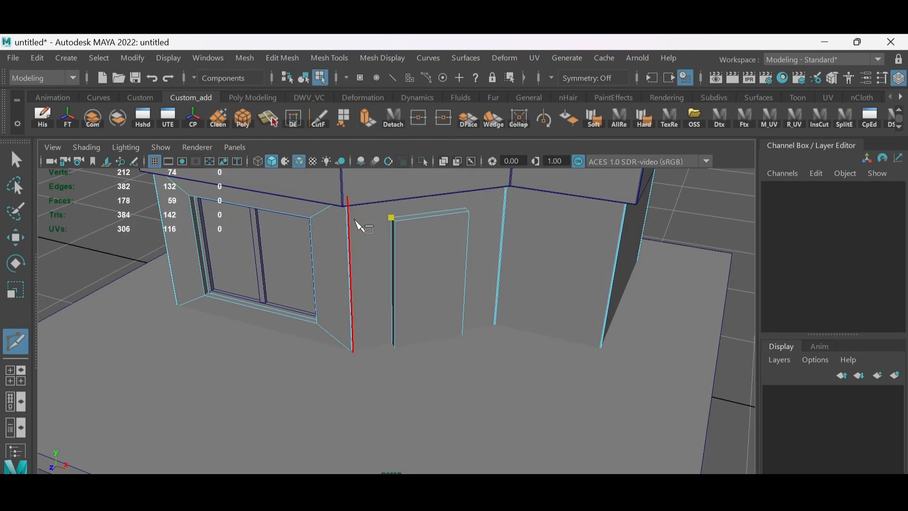
left_click(349, 201)
right_click(352, 201)
mouse_move(442, 199)
left_mouse_down("alt")
mouse_move(427, 210)
mouse_move(432, 193)
left_mouse_up("alt")
left_click(454, 200)
left_click(499, 175)
right_click(534, 194)
- Delete the faces of the door block to open up the doorway in the angled wall
left_click_drag(501, 289, 461, 286, "alt")
key("w")
right_click_drag(469, 269, 470, 326)
left_click_drag(408, 263, 481, 284)
left_click_drag(472, 237, 470, 260, "alt")
key("Delete")
mouse_move(470, 326)
left_mouse_down("alt")
mouse_move(527, 297)
mouse_move(478, 331)
left_mouse_up("alt")
left_click_drag(485, 279, 386, 314)
key("Delete")
left_click_drag(446, 305, 448, 283, "alt")
left_click(433, 221)
key("Delete")
- Delete the wall object's bottom faces at floor level, including the leftovers below the doorway
left_click_drag(440, 342, 494, 341, "alt")
right_click_drag(494, 343, 473, 344)
left_click(477, 341)
middle_click_drag(476, 341, 453, 319, "alt")
scroll(453, 318, "up", 3)
right_click_drag(424, 269, 422, 296)
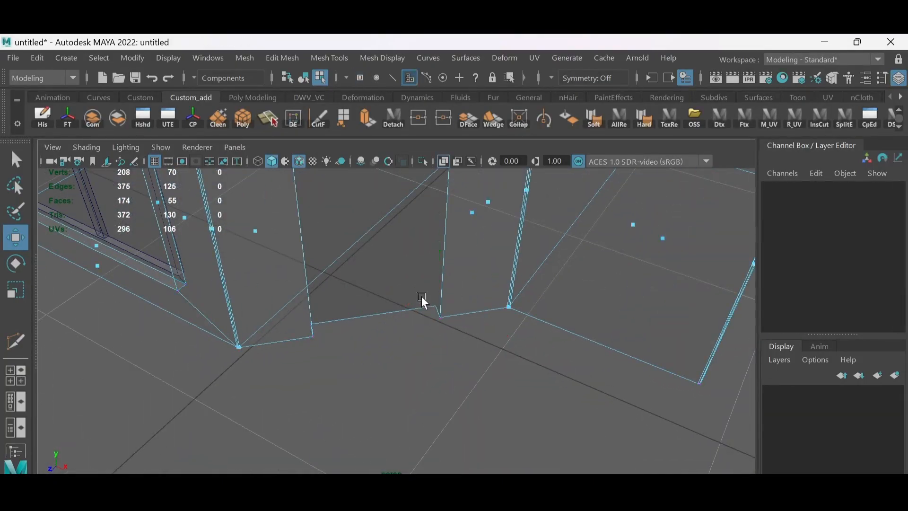
left_click_drag(422, 296, 414, 331, "alt")
left_click(344, 279)
left_click(444, 294, "shift")
left_click(574, 316, "shift")
left_click_drag(618, 327, 440, 338, "shift")
left_click_drag(502, 350, 503, 323, "alt")
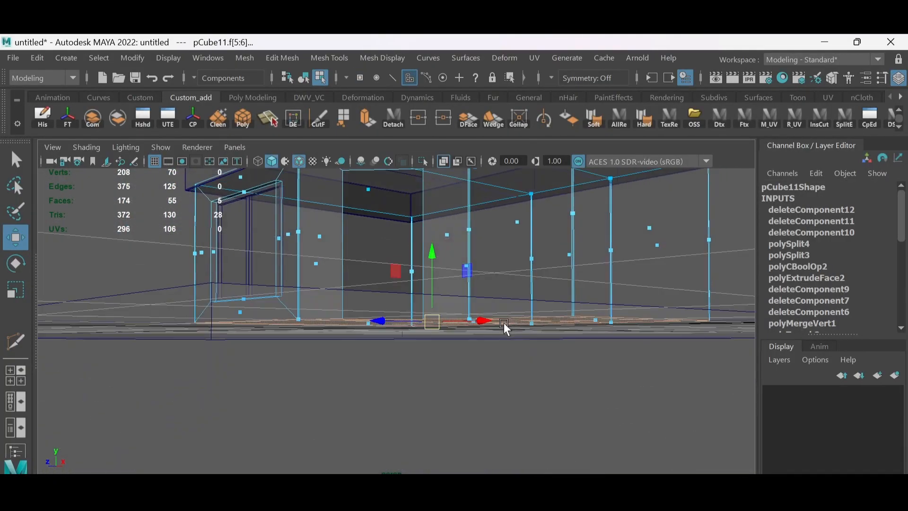
left_click_drag(141, 343, 689, 306)
left_click_drag(478, 302, 475, 327, "alt")
left_click(241, 299, "ctrl")
key("Delete")
- Select the doorway's side and top border edges and extrude them into the wall
right_click_drag(469, 216, 488, 198)
left_click(443, 161)
left_click_drag(411, 265, 419, 242, "alt")
scroll(420, 243, "up", 4)
right_click_drag(446, 231, 446, 203)
left_click(443, 213)
left_click(411, 183, "shift")
left_click(334, 219, "shift")
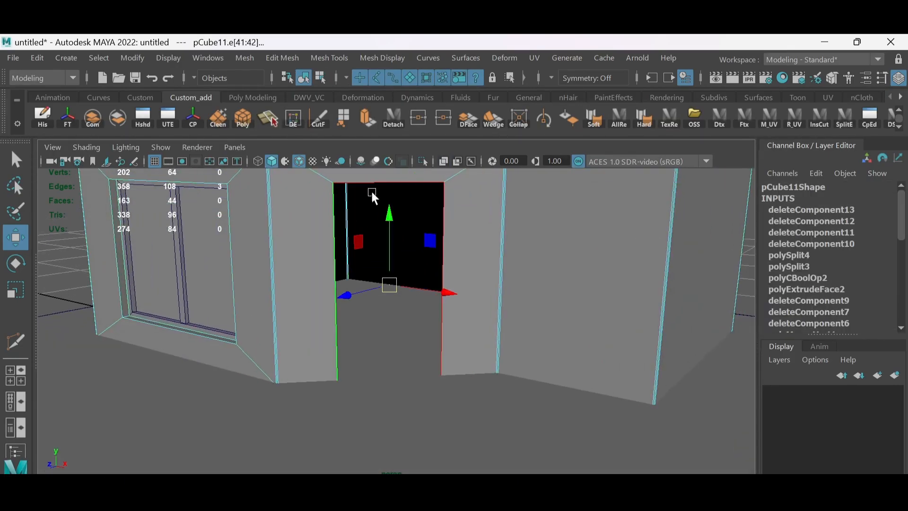
left_click(368, 118)
left_click_drag(373, 213, 402, 246, "alt")
left_click_drag(357, 346, 353, 340)
left_click_drag(353, 340, 408, 246, "alt")
- Extrude the doorway's border edges again and scale them inwards about an adjusted pivot to form a frame ledge
key("g")
key("ctrl+z")
key("r")
key("w")
key("d")
left_click(422, 211)
key("r")
left_click_drag(326, 211, 330, 211)
left_click_drag(363, 270, 382, 361, "alt")
- Extrude the doorway's border edges twice more, inwards and narrower, to complete the stepped door frame
left_click(367, 118)
left_click_drag(381, 361, 403, 286, "alt")
left_click(367, 120)
left_click_drag(392, 319, 361, 333, "alt")
key("r")
left_click_drag(403, 275, 466, 334, "alt")
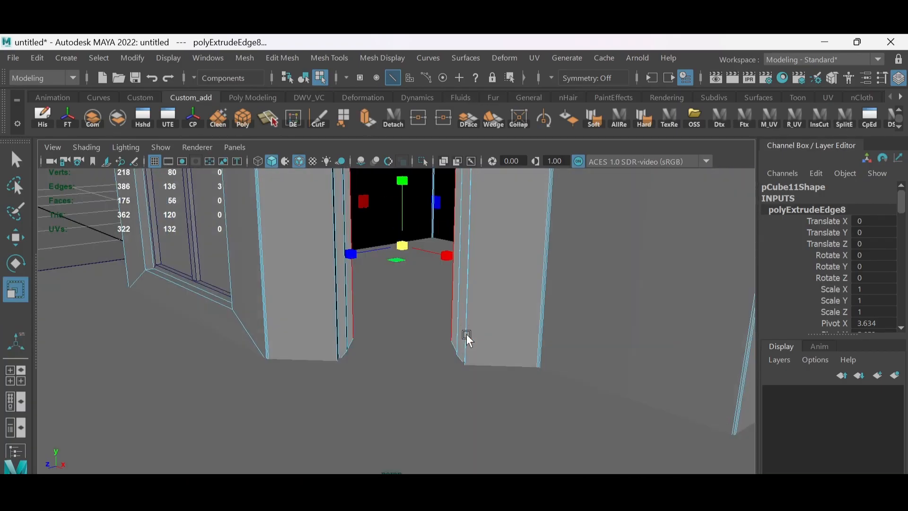
- Flatten the door frame's eight bottom vertices and move them down to the wall's base
key("alt+x")
key("F9")
left_click_drag(314, 308, 523, 371)
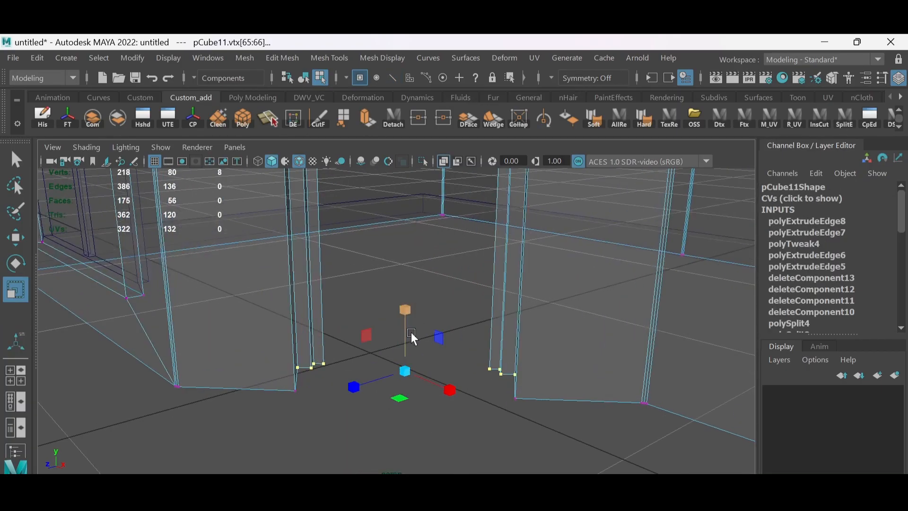
key("w")
left_click_drag(405, 304, 516, 392)
key("alt+x")
- Merge the door frame's two inner top corner vertices at their centre
left_click_drag(501, 340, 455, 253, "alt")
scroll(445, 265, "up", 3)
middle_click_drag(449, 227, 426, 331, "alt")
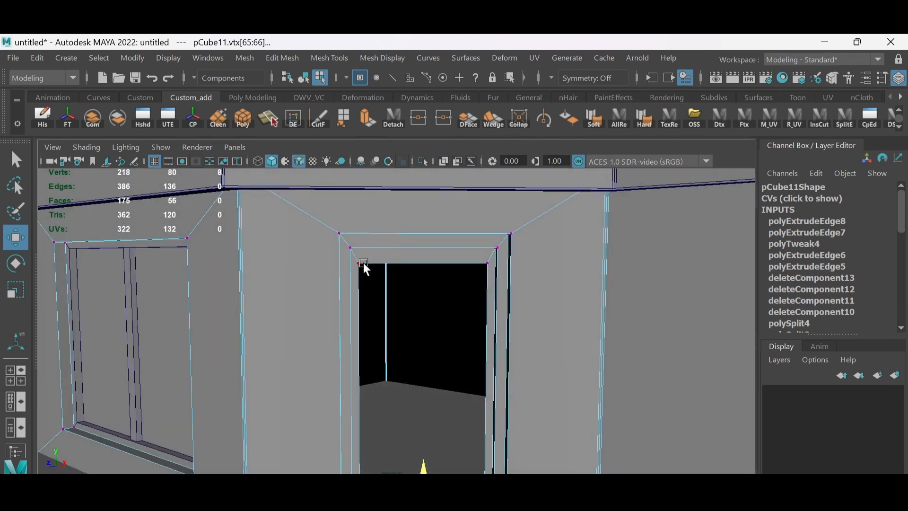
left_click(360, 262)
left_click(488, 261, "shift")
left_click_drag(424, 191, 425, 185)
left_click_drag(426, 208, 478, 262, "alt")
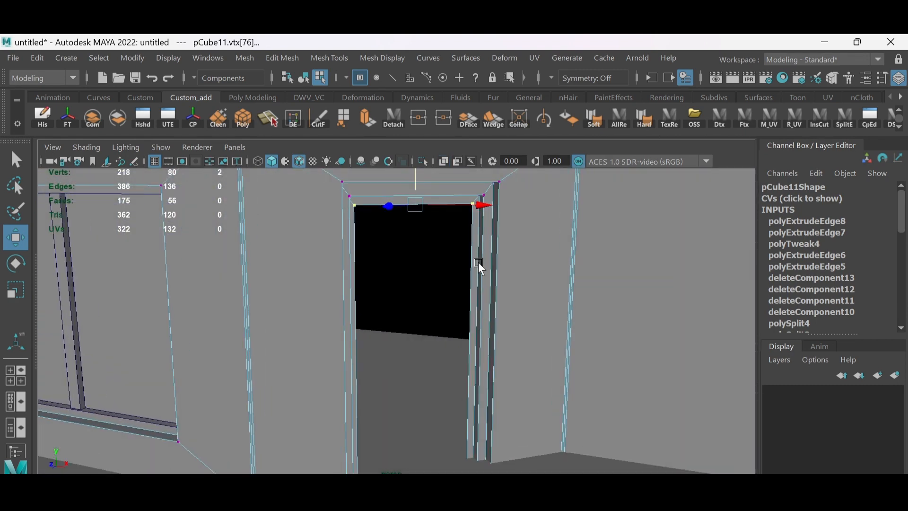
scroll(479, 262, "up", 1)
middle_click_drag(489, 213, 458, 250, "alt")
right_click_drag(459, 249, 458, 208, "shift")
scroll(456, 265, "down", 2)
left_click_drag(457, 283, 445, 353, "alt")
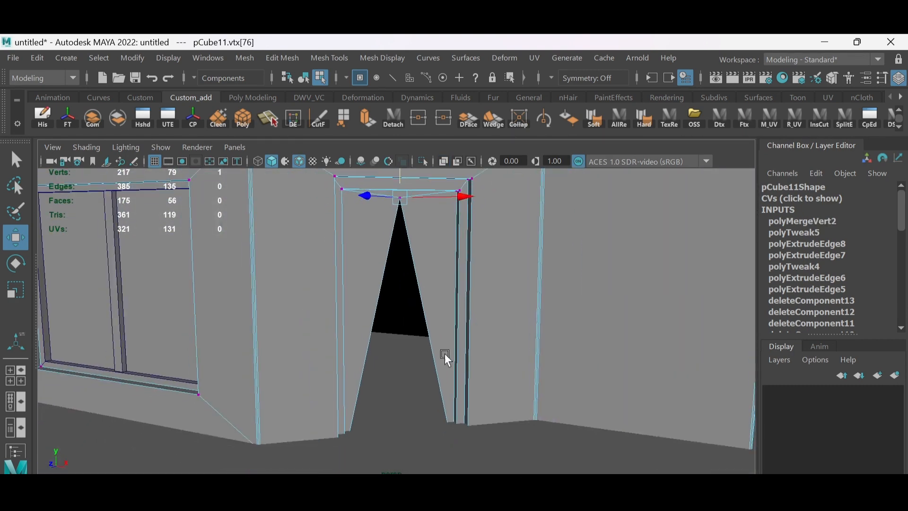
- Merge the door frame's two inner bottom vertices at their centre to close the doorway
middle_click_drag(445, 354, 435, 324, "alt")
key("alt+x")
left_click(338, 400)
left_click(441, 393, "shift")
right_click_drag(462, 284, 464, 195, "shift")
key("alt+x")
left_click_drag(454, 236, 432, 283, "alt")
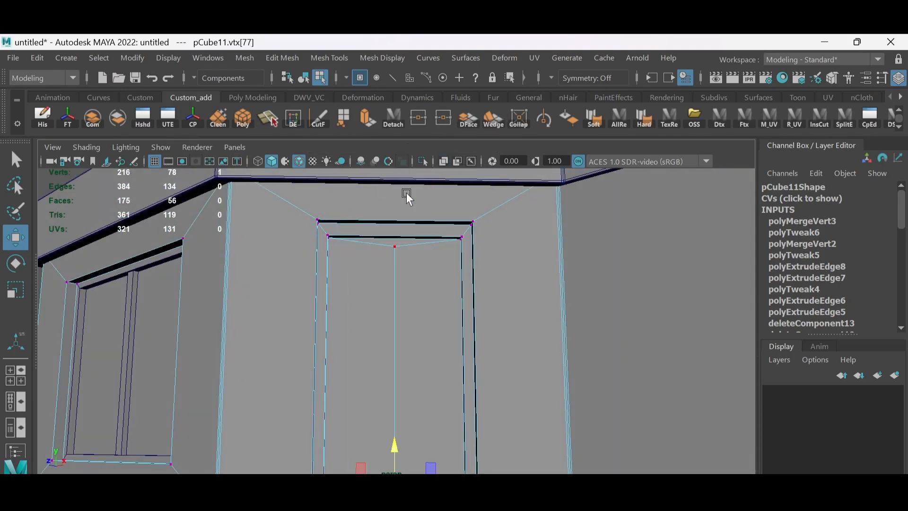
- Detach the two tall faces filling the doorway as a separate door panel object
left_click_drag(407, 198, 402, 293, "alt")
key("alt+x")
key("F11")
left_click_drag(349, 323, 443, 365)
key("alt+x")
left_click_drag(425, 293, 408, 197, "alt")
left_click(396, 120)
- Delete the leftover triangular face at the top of the doorway and straighten the door panel's upper edge
right_click_drag(509, 173, 510, 194)
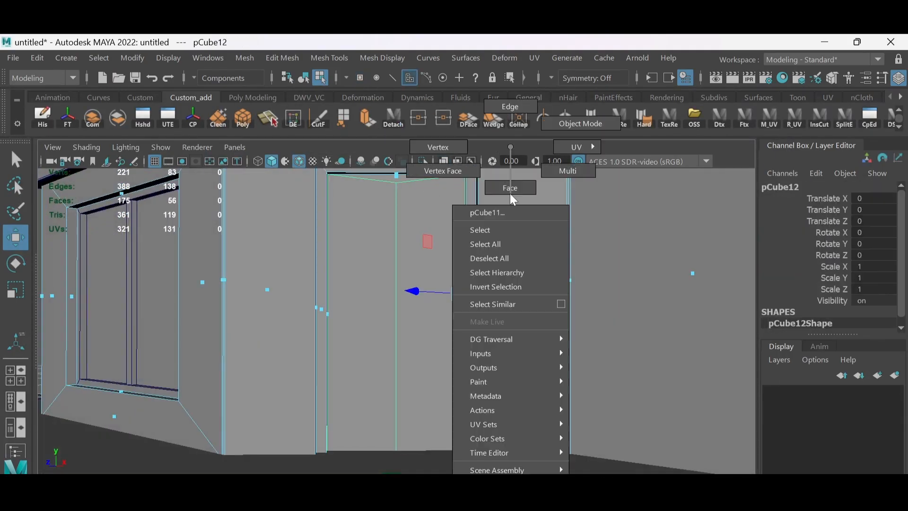
left_click_drag(508, 265, 502, 208, "alt")
left_click(392, 240)
key("Delete")
right_click_drag(482, 251, 435, 250)
left_click(392, 246)
middle_click_drag(458, 242, 455, 247)
left_click_drag(455, 248, 402, 326, "alt")
- Clean up the leftover geometry at the door frame's top centre and detach the two tall doorway faces as a separate door panel
right_click_drag(459, 270, 461, 302)
left_click(463, 305)
left_click_drag(461, 305, 447, 289, "alt")
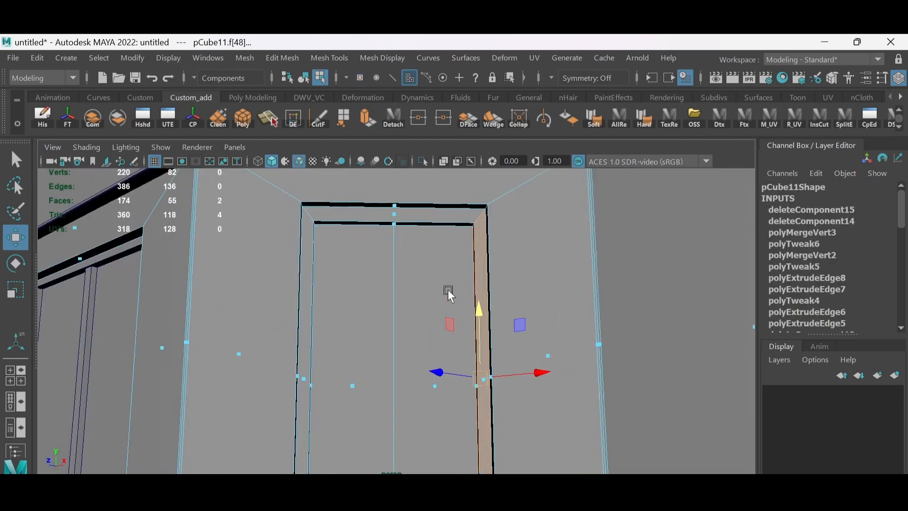
key("alt+x")
left_click(402, 213, "shift")
left_click_drag(330, 349, 299, 392, "shift")
left_click_drag(340, 350, 398, 322, "alt")
key("alt+x")
left_click(394, 120)
left_click_drag(378, 284, 405, 279, "alt")
left_click(408, 260)
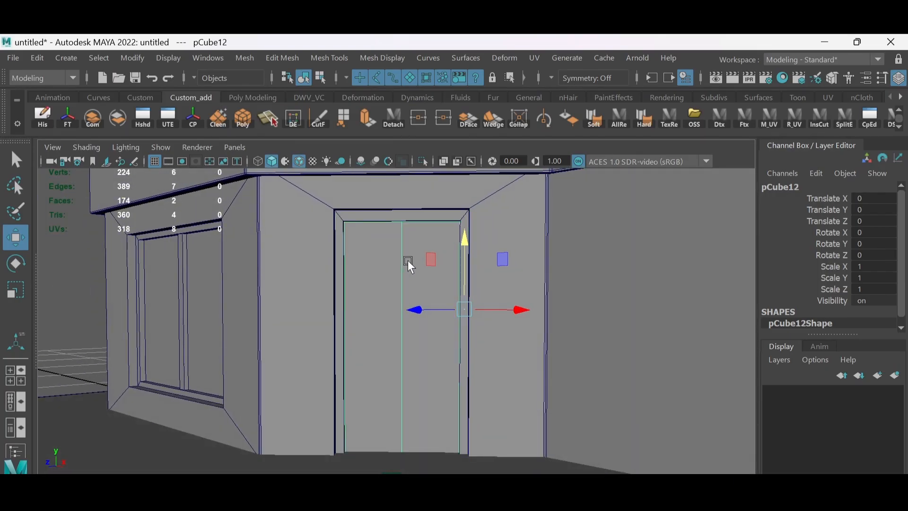
- Duplicate the door panel, scale the copy vertically to about 0.1 and lower it to form a crossbar across the door
key("ctrl+d")
key("r")
left_click_drag(461, 251, 469, 307)
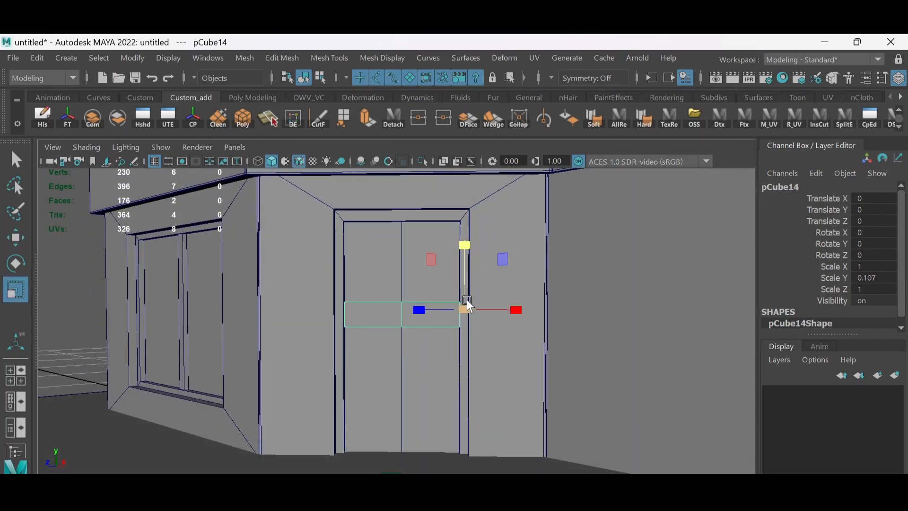
key("w")
left_click_drag(467, 244, 476, 284)
- Extrude the crossbar's two faces outward to give the bar thickness
left_click_drag(475, 288, 398, 336, "alt")
right_click_drag(397, 351, 397, 187)
left_click_drag(445, 327, 350, 402)
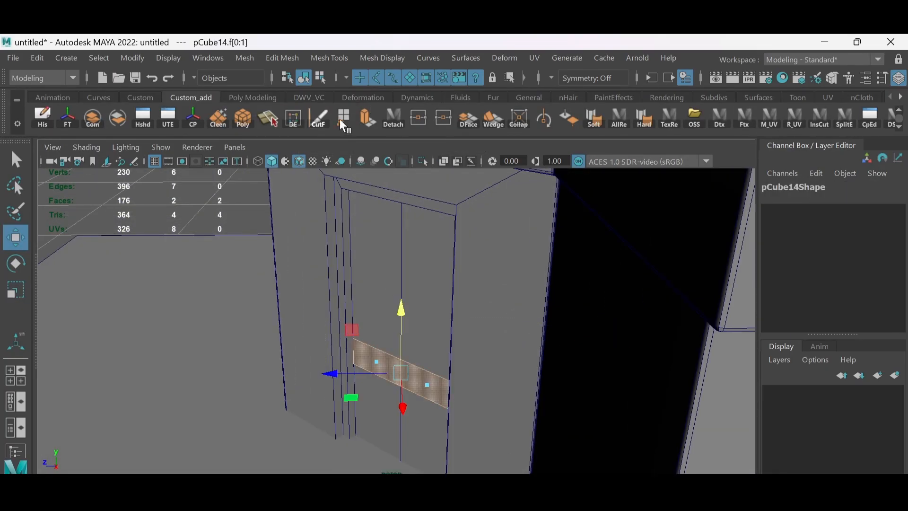
left_click(368, 118)
left_click_drag(385, 310, 369, 351, "alt")
left_click_drag(345, 317, 338, 321)
left_click_drag(338, 320, 471, 276, "alt")
- Combine the loose door pieces and the loose window pieces, and clear the selection
key("w")
right_click_drag(415, 326, 370, 275)
left_click(437, 308, "shift")
left_click(172, 270, "shift")
left_click_drag(369, 274, 433, 272, "alt")
left_click(93, 118)
left_click(405, 270)
left_click(217, 274, "shift")
left_click(93, 118)
right_click_drag(468, 270, 411, 262, "alt")
left_click_drag(413, 261, 454, 269, "alt")
left_click(498, 211)
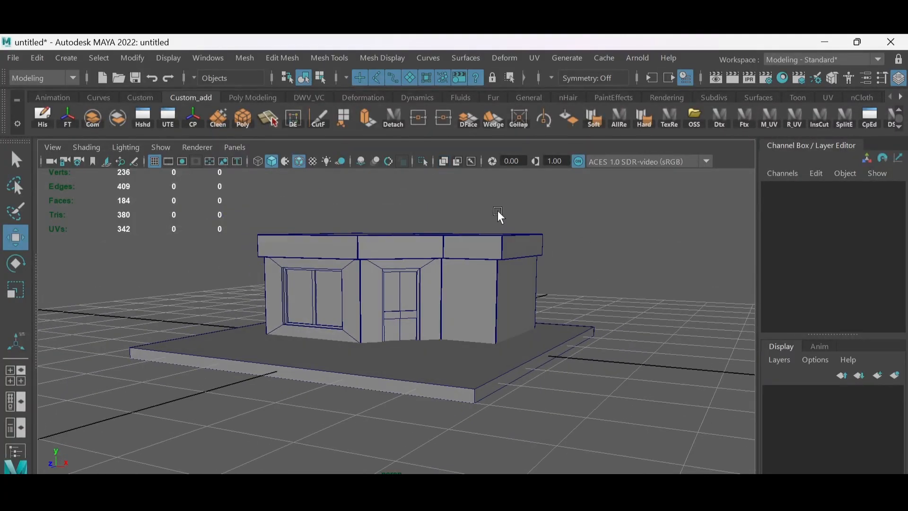
- Create a polygon cube and move it out of the building's centre toward the blank side wall
left_click_drag(497, 211, 401, 268, "alt")
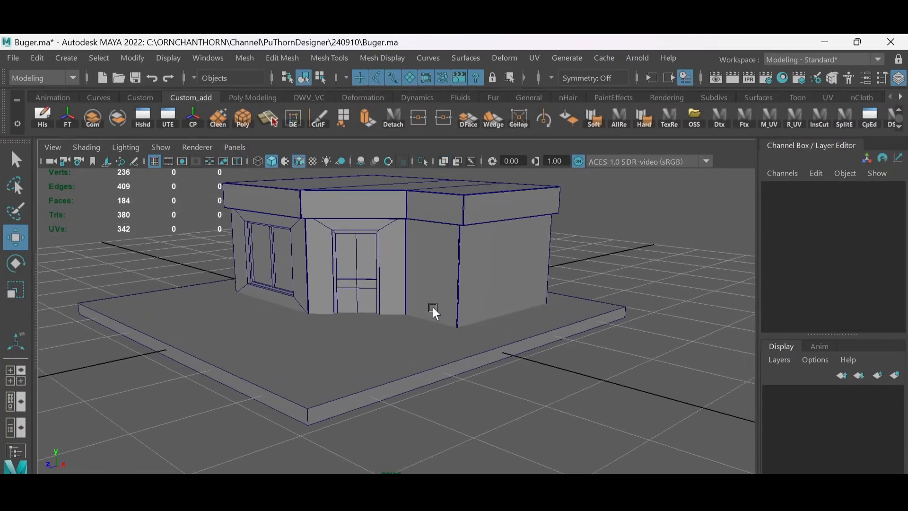
left_click(431, 310)
scroll(507, 266, "up", 3)
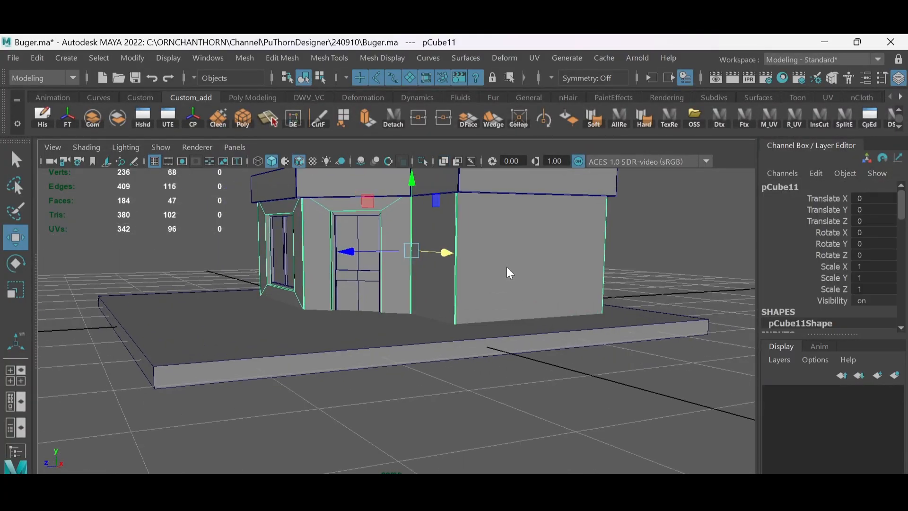
right_click(496, 183, "shift")
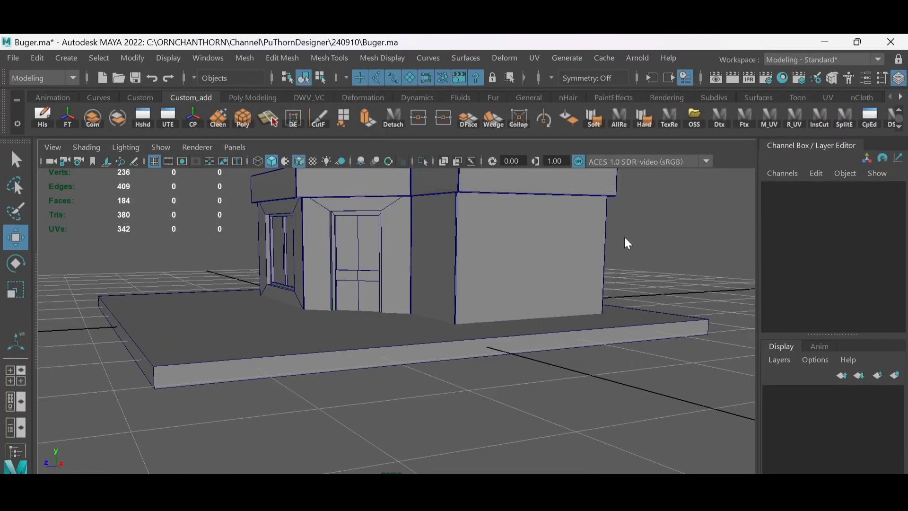
left_click(555, 286)
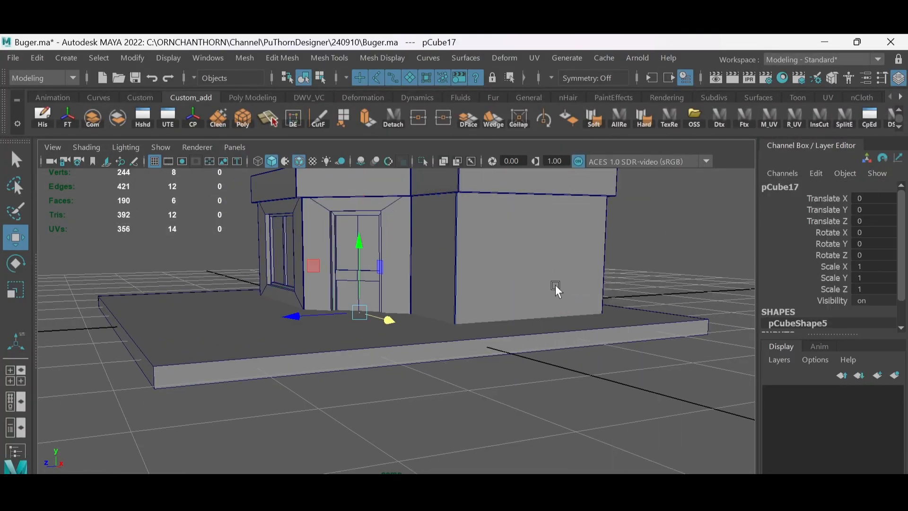
left_click_drag(555, 286, 513, 299, "alt")
left_click_drag(399, 359, 437, 378)
left_click_drag(430, 331, 413, 385, "alt")
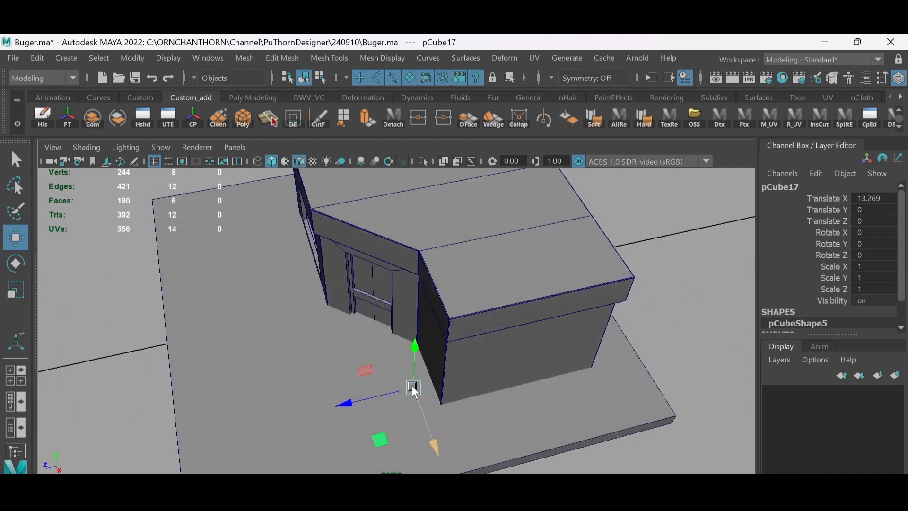
left_click_drag(342, 403, 447, 380)
- Scale the cube to about 1.87 × 7.2 × 7.2 and position it through the side wall at window height
left_click_drag(540, 405, 565, 425)
left_click_drag(565, 425, 530, 305, "alt")
mouse_move(530, 304)
left_mouse_down()
mouse_move(529, 245)
mouse_move(492, 303)
mouse_move(540, 330)
mouse_move(581, 328)
mouse_move(533, 296)
left_mouse_up()
key("r")
key("w")
key("r")
key("w")
left_click_drag(569, 307, 571, 308)
left_click_drag(571, 307, 517, 279, "alt")
left_click_drag(415, 287, 530, 250)
left_click_drag(531, 248, 512, 219)
left_click_drag(513, 220, 492, 213)
key("r")
left_click_drag(492, 263, 516, 261)
key("w")
left_click_drag(496, 199, 497, 210)
left_click_drag(497, 209, 526, 216, "alt")
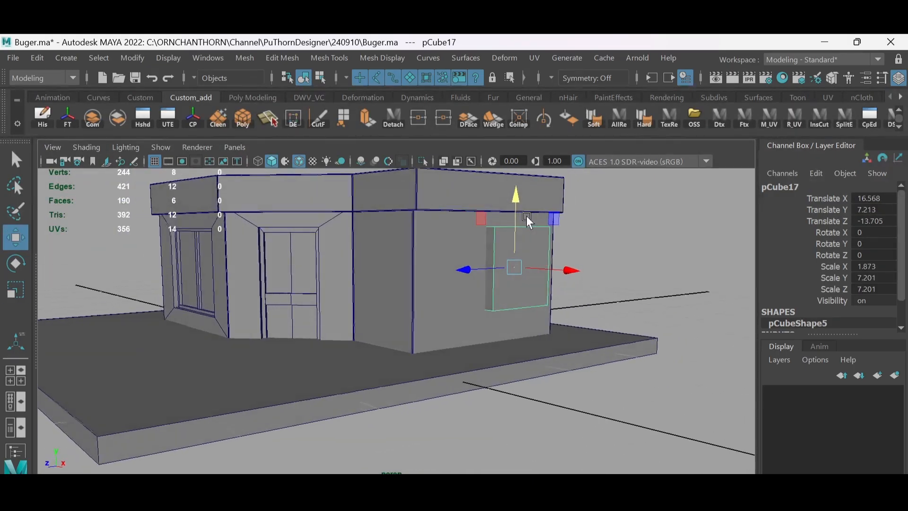
left_click_drag(138, 381, 558, 236)
left_click_drag(506, 199, 506, 204)
- Join the building's walls and the cube with a Boolean union
left_click_drag(513, 236, 399, 263, "alt")
left_click(425, 246, "shift")
left_click(245, 58)
mouse_move(285, 93)
left_click(400, 95)
scroll(469, 266, "up", 3)
- Cut the missing edges from the window block's corners to the side wall's corners with Multi-Cut
right_click_drag(398, 263, 343, 155, "shift")
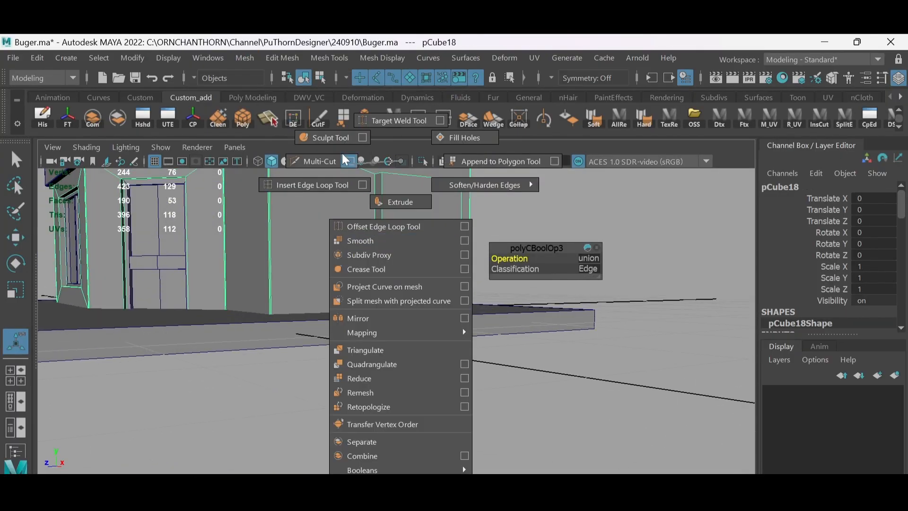
left_click(398, 256)
left_click_drag(373, 270, 335, 289, "alt")
left_click(284, 310)
left_click_drag(486, 290, 444, 326, "alt")
left_click(402, 273)
left_click_drag(402, 273, 416, 236, "alt")
left_click(427, 223)
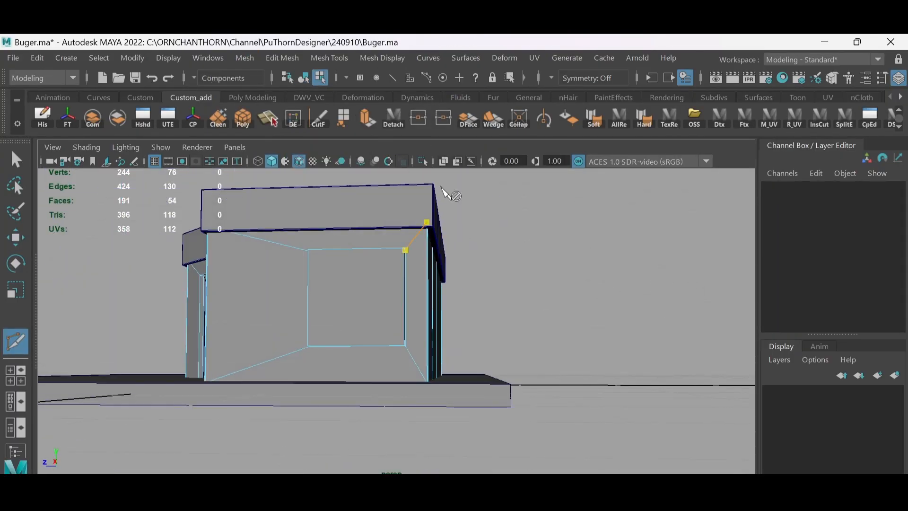
key("w")
- Delete the window block's faces to leave a rectangular opening in the side wall
left_click_drag(350, 298, 412, 293, "alt")
right_click_drag(421, 284, 430, 191)
left_click(443, 161)
left_click_drag(404, 267, 397, 283, "alt")
left_click(393, 298)
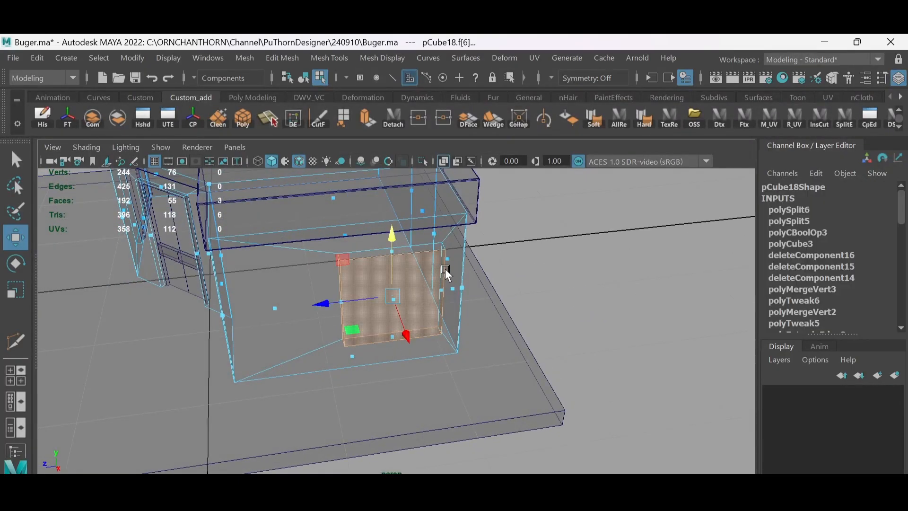
key("Delete")
left_click(404, 259)
key("Delete")
left_click(435, 251)
key("Delete")
- Select the opening's border edges and extrude them into the wall with a Local Translate Z of -0.47
scroll(439, 259, "up", 2)
middle_click_drag(440, 259, 441, 266, "alt")
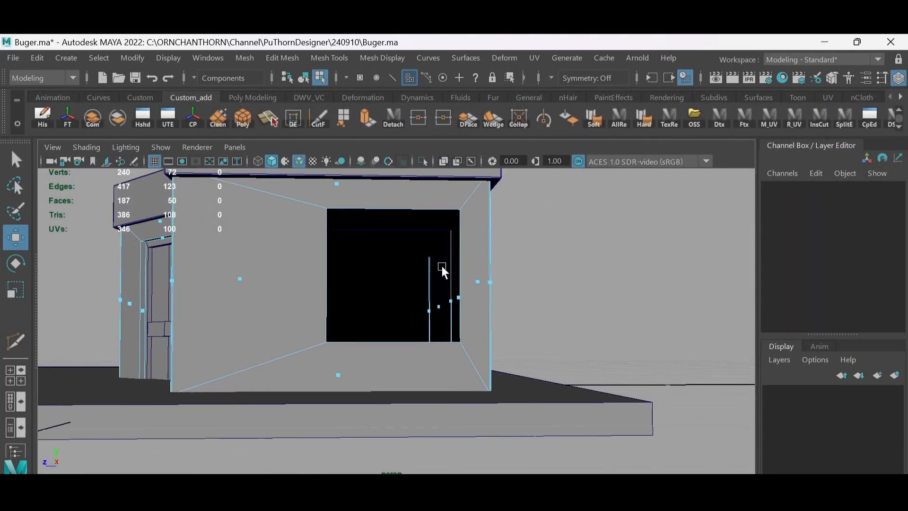
right_click_drag(461, 258, 457, 229)
double_click(458, 229)
left_click_drag(458, 229, 478, 258, "alt")
left_click(367, 116)
left_click_drag(422, 290, 416, 290)
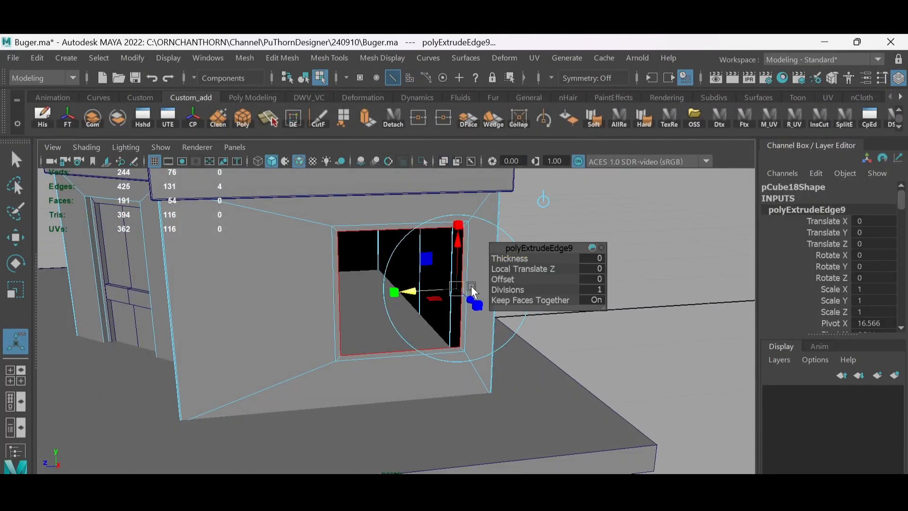
left_click_drag(473, 291, 450, 279, "alt")
right_click_drag(451, 279, 412, 297, "alt")
left_click_drag(413, 297, 361, 270, "alt")
right_click_drag(361, 270, 395, 284, "alt")
left_click_drag(418, 309, 410, 305)
left_click_drag(410, 305, 457, 307, "alt")
left_click_drag(445, 305, 452, 305)
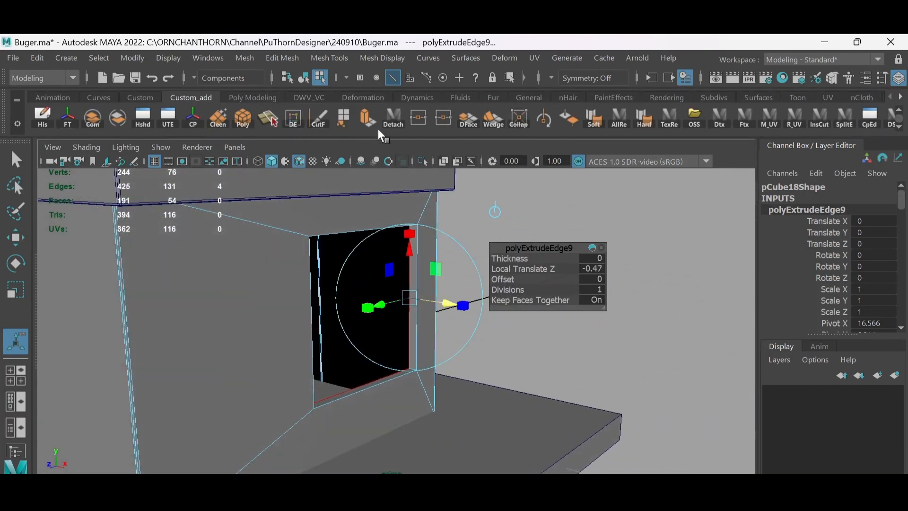
- Extrude the opening's edges toward its centre for a frame rim, and extrude them again into the wall for depth
left_click(367, 116)
left_click_drag(402, 279, 347, 297, "alt")
left_click_drag(383, 279, 348, 296, "alt")
left_click_drag(350, 289, 421, 294, "alt")
left_click(367, 117)
left_click_drag(421, 291, 411, 274, "alt")
- Extrude the frame's inner edges, merge them at the centre and remove the centre edges to fill the window with one face
left_click(375, 120)
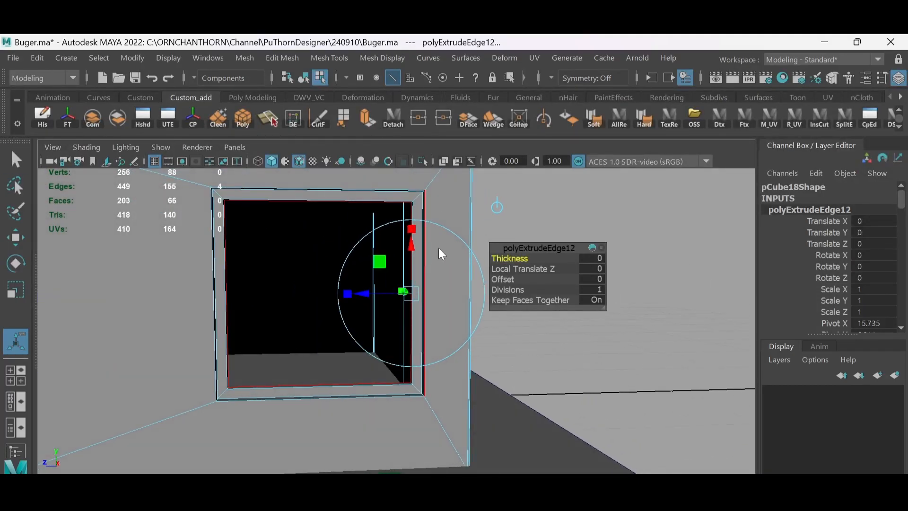
right_click_drag(439, 246, 425, 190, "shift")
key("q")
left_click_drag(378, 250, 377, 242, "alt")
left_click(444, 161)
left_click(312, 276)
left_click(443, 161)
left_click(292, 118)
- Detach the face filling the side window as a separate panel object
right_click_drag(308, 237, 309, 283)
left_click(312, 274)
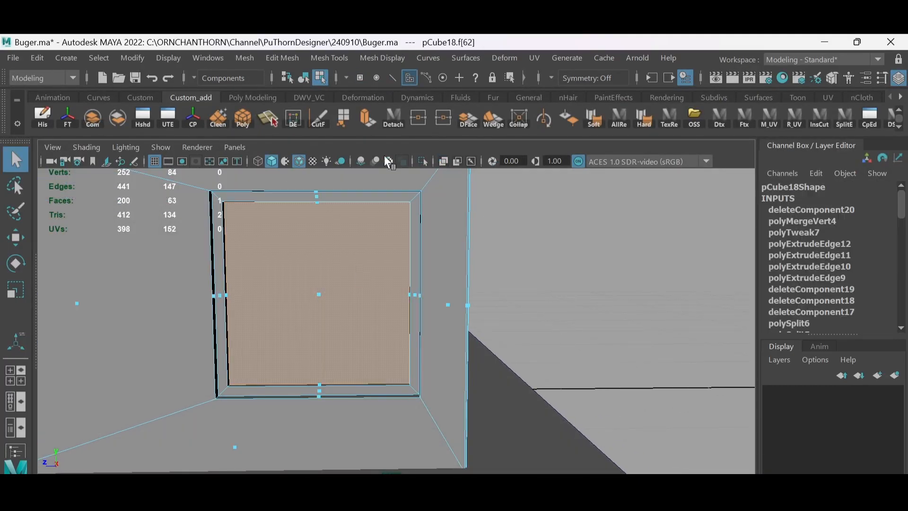
left_click(395, 119)
scroll(350, 311, "down", 3)
- Raise the window panel's two bottom vertices so it covers only the upper part of the opening
left_click_drag(351, 311, 341, 308, "alt")
right_click_drag(341, 308, 288, 309)
left_click_drag(228, 335, 427, 395)
key("w")
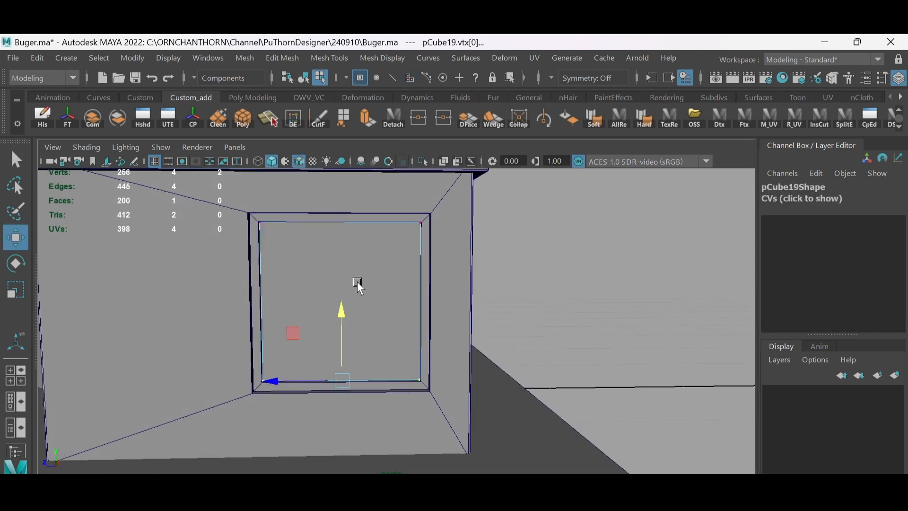
left_click_drag(341, 308, 360, 241)
right_click_drag(361, 258, 383, 238)
- Duplicate the window panel, lower the copy about 1.7 units and reduce its height to a narrow horizontal bar
key("ctrl+d")
left_click_drag(212, 220, 215, 248)
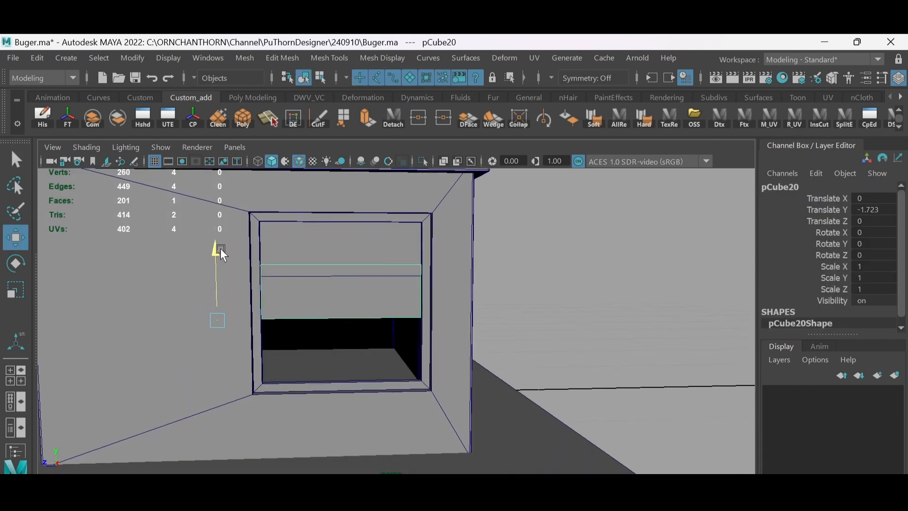
right_click_drag(331, 315, 284, 314)
left_click_drag(236, 298, 442, 341)
left_click_drag(342, 247, 399, 282)
left_click_drag(442, 303, 241, 250)
- Extrude the narrow window bar's face outward to give it thickness
scroll(379, 271, "up", 4)
left_click_drag(379, 271, 438, 268, "alt")
right_click_drag(438, 268, 439, 288)
left_click(438, 289)
left_click(366, 120)
left_click_drag(448, 300, 452, 258)
- Select a face around the side window with the help of X-ray display and detach it from its mesh
scroll(395, 231, "down", 3)
right_click_drag(452, 257, 473, 239)
left_click(476, 248)
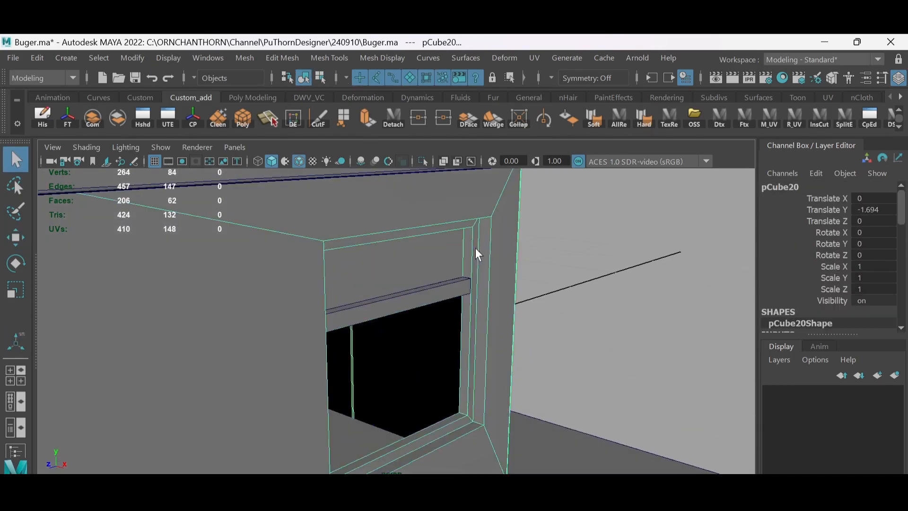
left_click_drag(475, 247, 441, 212, "alt")
right_click_drag(441, 212, 441, 233)
left_click(444, 161)
left_click(361, 215)
left_click(292, 303, "shift")
left_click_drag(390, 399, 412, 404, "alt")
left_click_drag(476, 351, 512, 300, "alt")
left_click(443, 161)
left_click_drag(454, 227, 485, 226, "alt")
left_click(403, 212, "ctrl")
left_click(393, 118)
- Combine the selected wall and window pieces into one mesh
left_click(463, 264, "shift")
left_click(95, 118)
key("w")
left_click_drag(416, 241, 475, 301, "alt")
scroll(472, 255, "down", 5)
left_click(211, 290)
left_click(506, 291)
left_click(251, 345, "shift")
left_click(92, 118)
scroll(476, 272, "down", 5)
left_click(282, 196)
- Create a polygon cube and move it above the rear part of the roof
left_click_drag(282, 197, 451, 261, "alt")
scroll(450, 261, "down", 3)
middle_click_drag(413, 221, 444, 250, "alt")
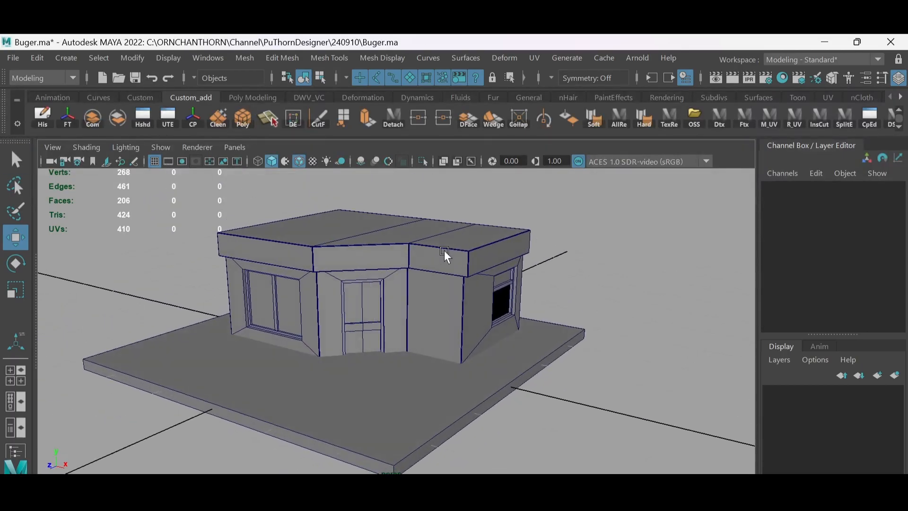
right_click_drag(507, 217, 496, 258, "shift")
left_click_drag(349, 265, 386, 208)
left_click_drag(419, 264, 394, 339)
left_click_drag(394, 339, 469, 258)
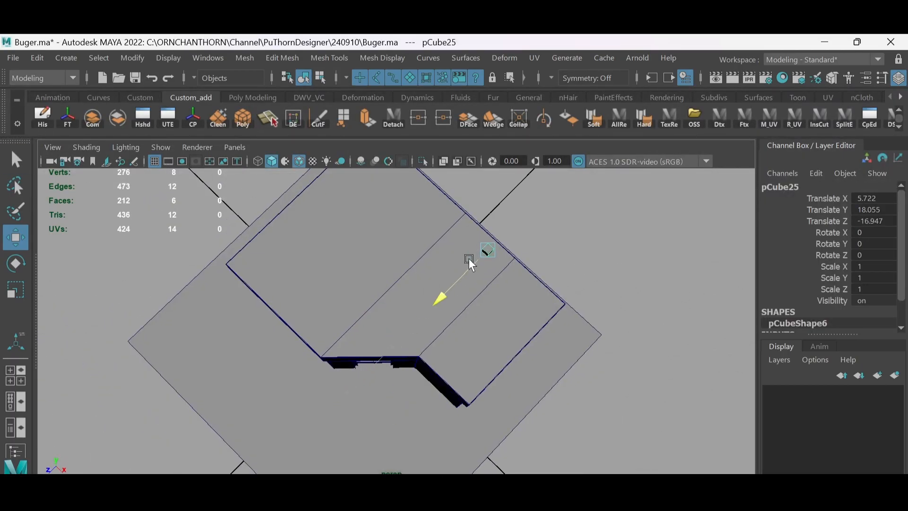
- Scale the cube to about 4.03 × 1.67 × 4.03 and set it on the roof near the rear edge
left_click_drag(525, 286, 537, 298)
key("r")
left_click_drag(503, 265, 558, 270)
left_click_drag(558, 270, 507, 229, "alt")
left_click_drag(507, 229, 466, 324, "alt")
key("w")
left_click_drag(466, 324, 481, 237, "alt")
left_click(482, 236)
left_click(481, 242)
left_click_drag(480, 193, 463, 238)
scroll(518, 242, "up", 2)
key("ctrl+d")
scroll(493, 239, "up", 3)
key("ctrl+z")
key("ctrl+z")
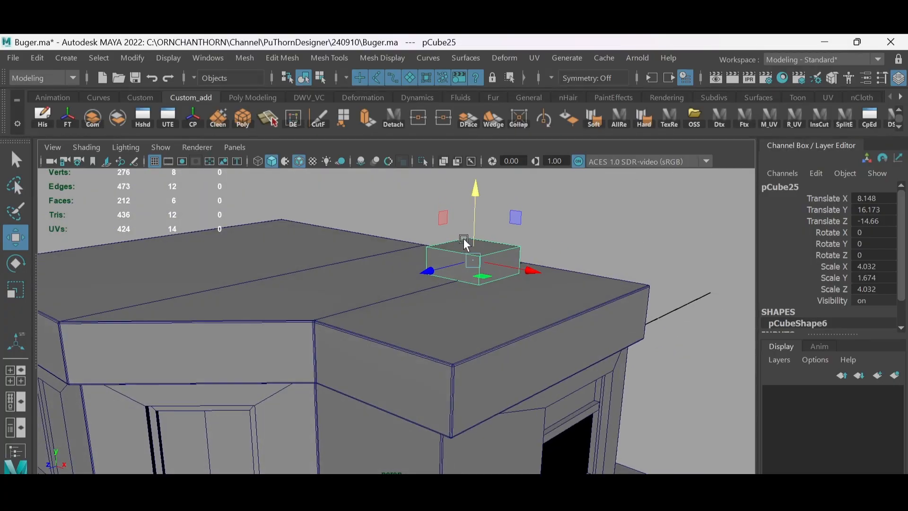
- Create a polygon cylinder and position it on top of the rooftop box
left_click(369, 195)
right_click_drag(533, 225, 462, 227, "shift")
scroll(461, 257, "down", 4)
left_click_drag(303, 364, 305, 253)
left_click_drag(357, 316, 471, 350)
left_click_drag(366, 348, 418, 314)
left_click_drag(445, 284, 458, 314, "alt")
left_click_drag(549, 360, 461, 334)
left_click_drag(400, 356, 435, 283)
- Flatten the cylinder to a Y scale of about 0.164 and center it on the rooftop box's top face
key("r")
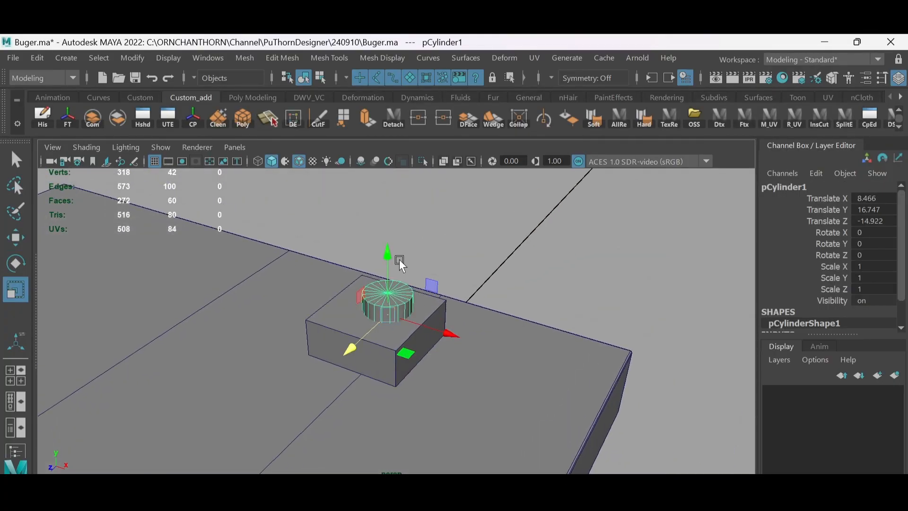
left_click_drag(388, 258, 388, 293)
key("w")
left_click_drag(387, 265, 386, 227)
left_click_drag(386, 254, 435, 292)
left_click_drag(476, 334, 441, 307, "alt")
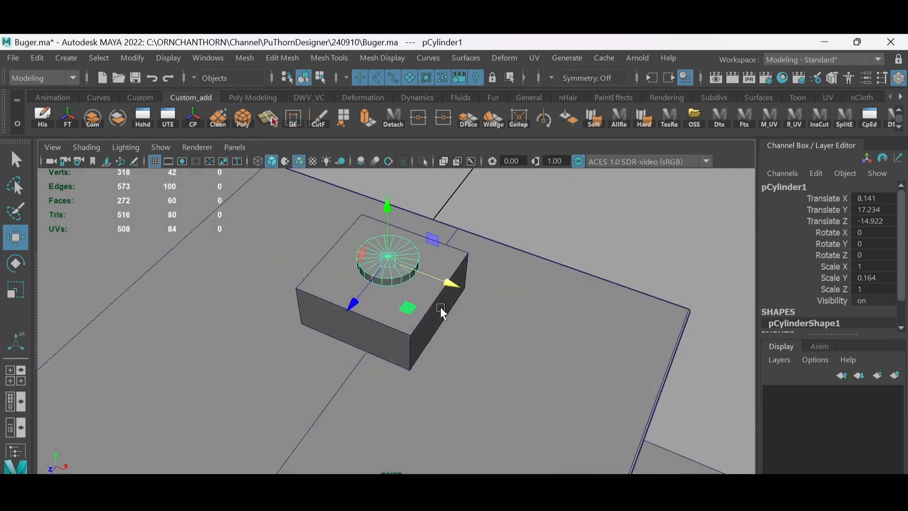
- Resize the flat disc uniformly, duplicate it, shrink the copy to about 0.42 scale and raise it onto the first disc
key("r")
left_click_drag(389, 259, 407, 259)
left_click_drag(435, 314, 424, 269, "alt")
key("w")
key("ctrl+d")
key("r")
left_click_drag(413, 309, 386, 310)
key("w")
mouse_move(414, 253)
left_mouse_down()
mouse_move(413, 244)
mouse_move(433, 300)
mouse_move(404, 274)
mouse_move(422, 246)
left_mouse_up()
key("r")
key("w")
- Duplicate the rooftop box with its two discs and move the copy beside it along the X axis
scroll(421, 246, "down", 4)
left_click_drag(508, 241, 558, 227, "alt")
left_click(410, 291, "shift")
left_click(402, 323, "shift")
left_click_drag(403, 250, 396, 290, "alt")
key("ctrl+d")
left_click_drag(451, 333, 388, 306)
- Repeat the duplication with the same offset to place a third vent box at about X -2.9
scroll(426, 279, "down", 4)
mouse_move(445, 274)
left_mouse_down("alt")
mouse_move(462, 237)
mouse_move(458, 278)
left_mouse_up("alt")
scroll(457, 278, "up", 5)
left_click_drag(466, 338, 469, 303, "alt")
key("shift+d")
left_click_drag(439, 330, 434, 320, "alt")
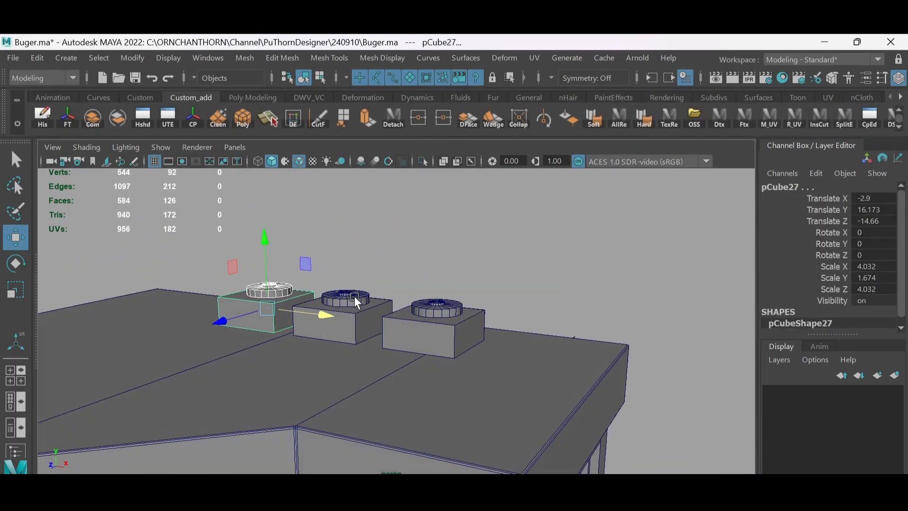
- Select all the discs on the three rooftop boxes and lower them slightly into the boxes
left_click(354, 297)
left_click(423, 310, "shift")
left_click(277, 288, "shift")
key("q")
left_click_drag(371, 326, 390, 298, "alt")
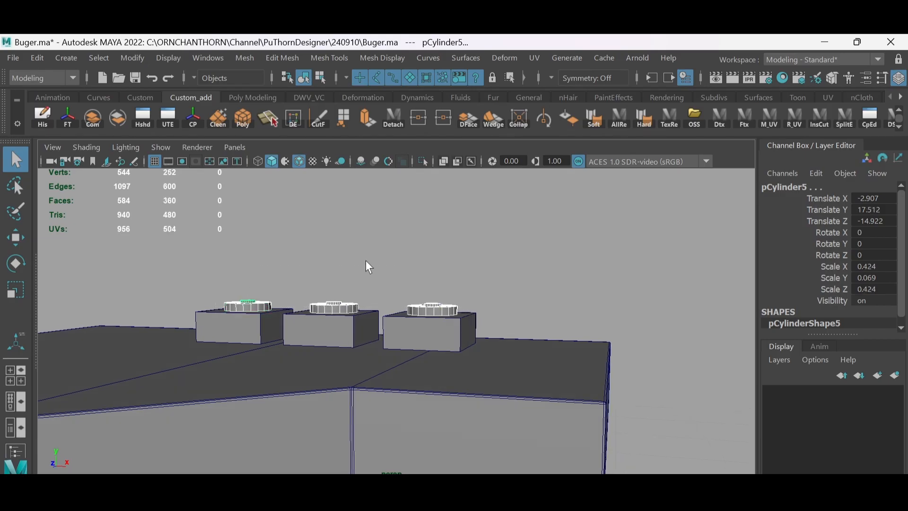
key("w")
scroll(440, 264, "down", 8)
left_click(443, 271)
- Turn off the wireframe overlay on the shaded view and create a polygon cylinder at the origin
key("alt+5")
left_click_drag(444, 272, 453, 280, "alt")
left_click_drag(378, 176, 389, 253, "alt")
left_click_drag(289, 254, 318, 271, "alt")
left_click(253, 97)
left_click(93, 119)
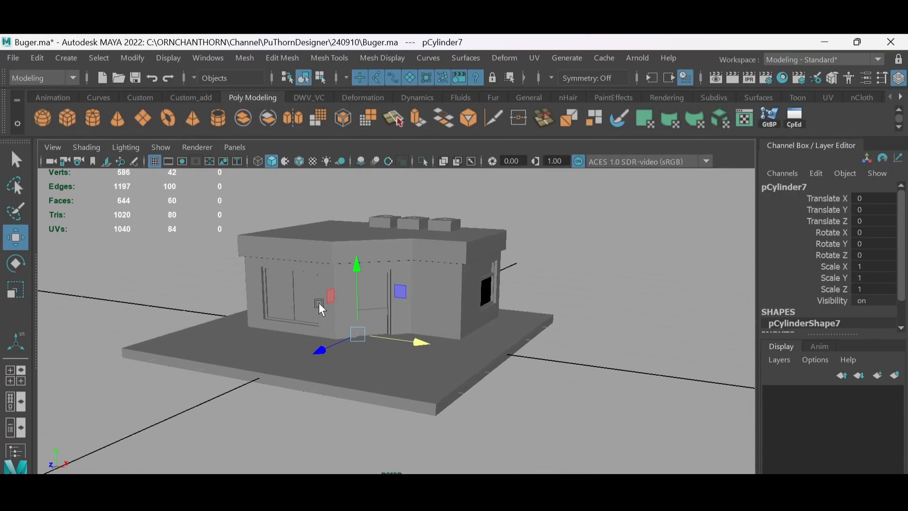
- Set the new cylinder's X rotation to 90 so its flat side faces the front
left_click_drag(319, 302, 609, 287, "alt")
key("e")
left_click(873, 232)
type("90")
key("Return")
key("w")
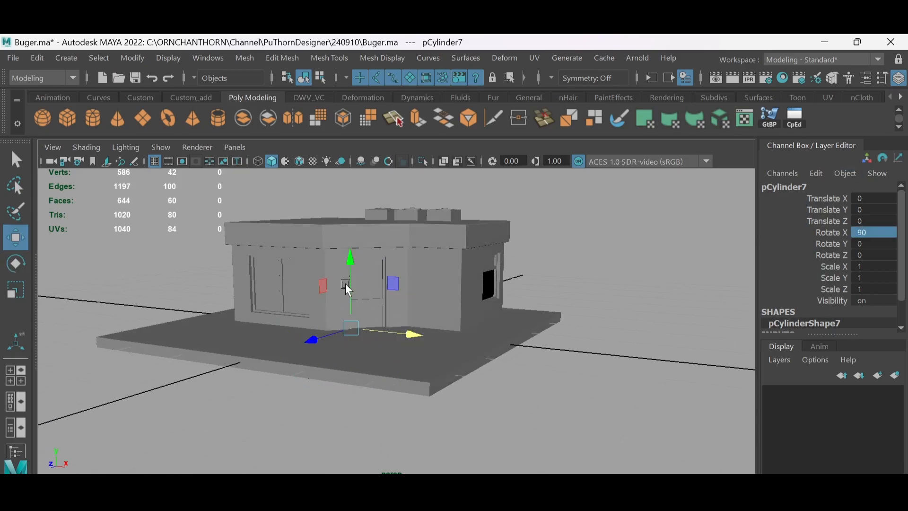
- Move the cylinder up in front of the building and scale it to an oval disc of about 3.98 × 1.43 × 4.83
left_click_drag(311, 338, 270, 348)
left_click_drag(308, 272, 321, 295)
key("r")
left_click_drag(245, 348, 288, 327)
left_click_drag(289, 325, 365, 271, "alt")
left_click_drag(377, 292, 419, 295)
left_click_drag(358, 276, 370, 274, "alt")
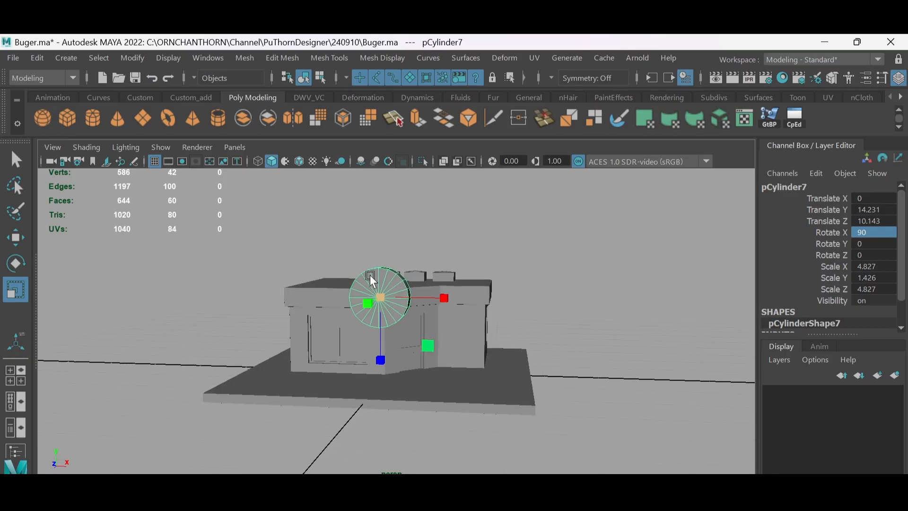
middle_click_drag(369, 274, 358, 225, "alt")
left_click_drag(430, 243, 417, 243)
- Move the oval disc onto the roof above the two-pane front window so it stands like a sign
key("w")
left_click_drag(373, 277, 309, 303, "alt")
left_click_drag(305, 205, 305, 166)
left_click_drag(307, 250, 364, 272, "alt")
left_click_drag(367, 277, 382, 241)
left_click_drag(401, 245, 332, 210)
left_click_drag(332, 211, 345, 322, "alt")
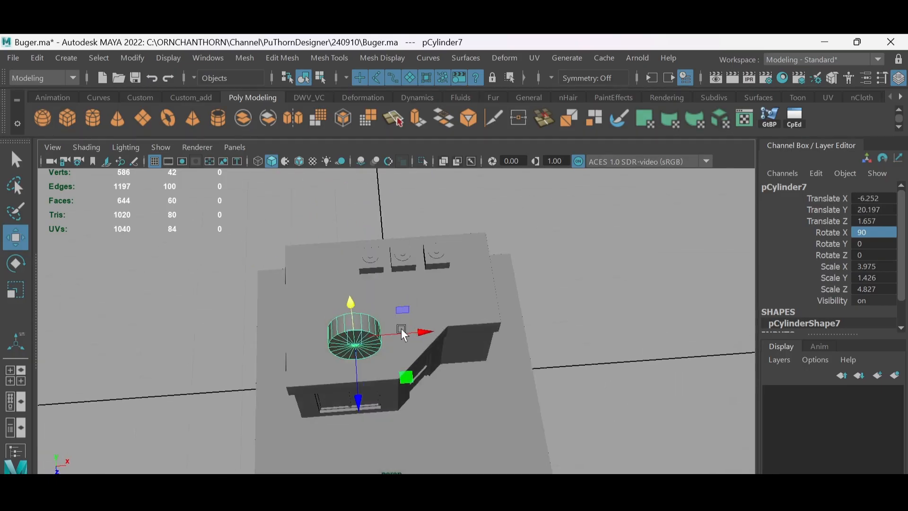
left_click_drag(401, 328, 391, 328)
scroll(344, 232, "up", 3)
left_click_drag(390, 326, 322, 226, "alt")
left_click_drag(318, 284, 338, 245, "alt")
left_click(355, 294)
scroll(338, 245, "down", 3)
scroll(340, 265, "up", 6)
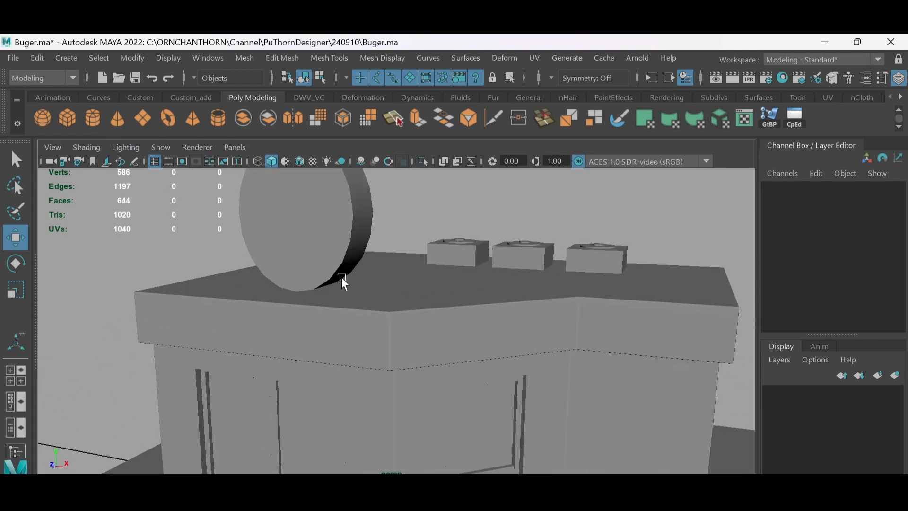
scroll(341, 277, "down", 2)
- Delete the radial edges of the sign disc's front cap to leave one clean face
left_click_drag(341, 277, 387, 254, "alt")
left_click(387, 253)
mouse_move(389, 254)
right_mouse_down()
mouse_move(395, 272)
mouse_move(396, 253)
right_mouse_up()
left_click(395, 258)
key("q")
left_click(396, 274, "shift")
left_click_drag(397, 254, 334, 249, "alt")
left_click(443, 161)
left_click_drag(319, 233, 337, 254)
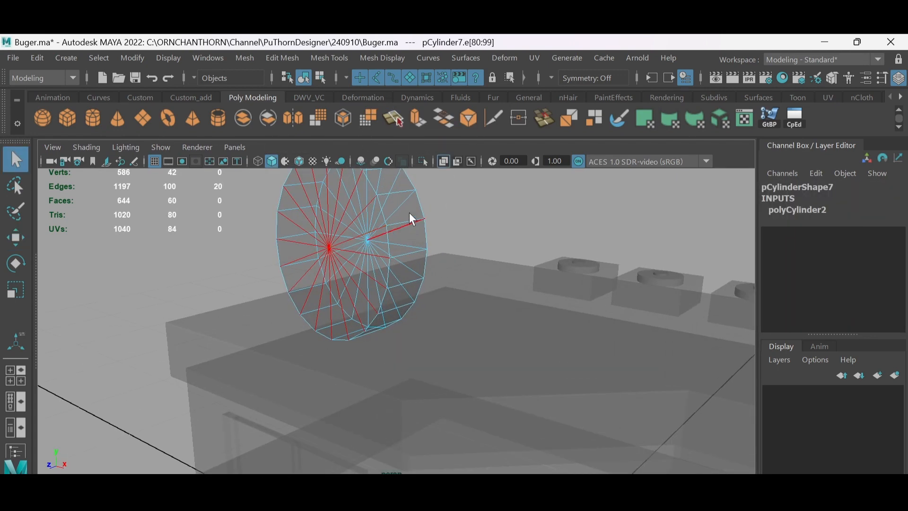
left_click(444, 161)
key("Delete")
- Extrude the sign disc's front face and scale it inward to form a narrow rim
right_click_drag(341, 297, 342, 317)
left_click(343, 299)
left_click_drag(344, 288, 384, 279, "alt")
left_click(191, 97)
left_click(367, 119)
key("r")
scroll(384, 279, "up", 2)
middle_click_drag(385, 279, 414, 242, "alt")
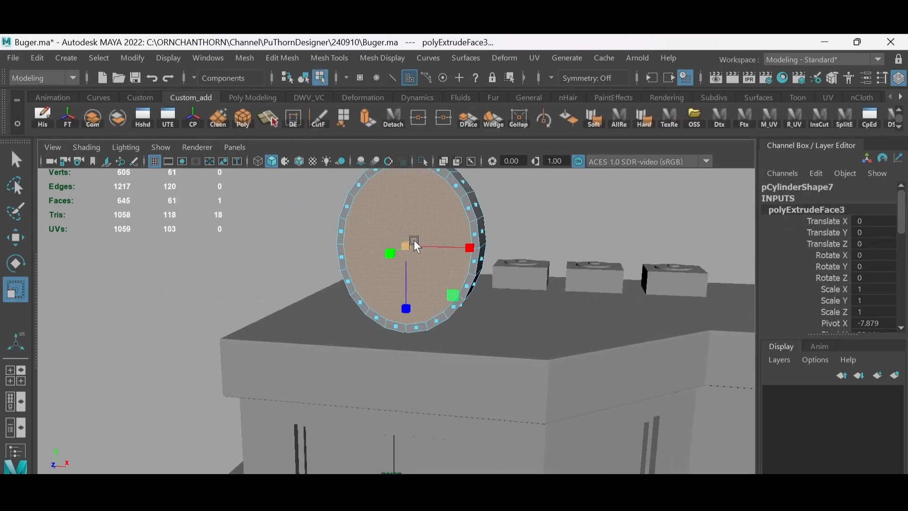
- Finish editing the sign disc's faces, then create a cube and move it up to the disc's front
left_click_drag(413, 242, 418, 241, "alt")
left_click_drag(387, 201, 407, 243, "alt")
left_click(532, 197)
key("F8")
left_click_drag(532, 198, 507, 208, "alt")
left_click(507, 208)
right_click_drag(506, 208, 438, 266, "shift")
key("w")
left_click_drag(496, 452, 497, 235)
left_click_drag(498, 235, 480, 258, "alt")
left_click_drag(498, 306, 435, 294)
key("e")
key("w")
left_click_drag(376, 306, 344, 331)
- Flatten the cube into a bar of about 7.17 × 1 × 0.23 and place it across the middle of the sign's front face
mouse_move(397, 317)
left_mouse_down("alt")
mouse_move(435, 284)
mouse_move(614, 298)
left_mouse_up("alt")
key("alt+5")
scroll(398, 294, "up", 3)
key("r")
key("w")
left_click_drag(449, 301, 388, 300)
left_click_drag(371, 275, 361, 227, "alt")
left_click_drag(369, 279, 447, 301, "alt")
left_click_drag(541, 295, 474, 282)
key("r")
key("w")
left_click_drag(513, 246, 479, 224, "alt")
scroll(425, 239, "up", 2)
key("r")
left_click_drag(449, 246, 497, 359, "alt")
key("w")
left_click_drag(466, 333, 446, 320, "alt")
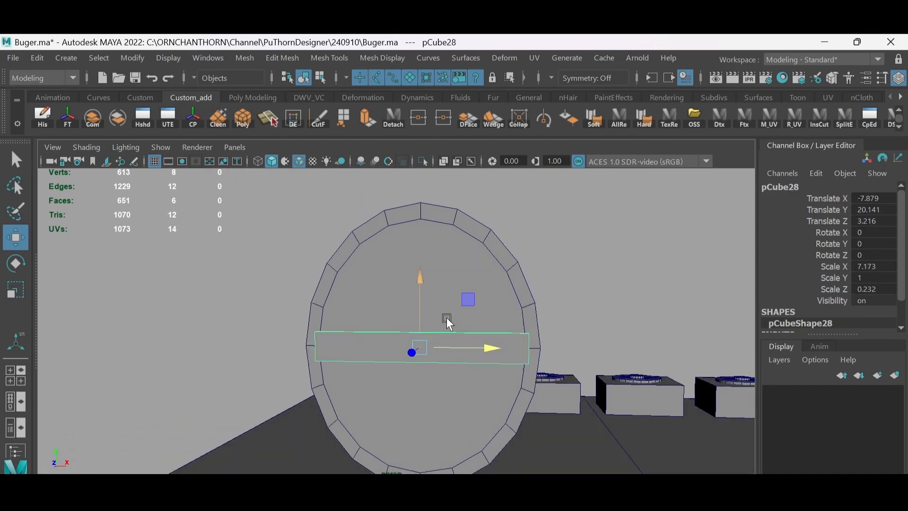
- Scale the bar to about 6.91 wide and 1.58 high so it fits inside the sign's rim
key("r")
left_click_drag(494, 348, 492, 348)
middle_click_drag(468, 326, 485, 310, "alt")
scroll(484, 310, "up", 2)
left_click_drag(451, 257, 450, 223)
middle_click_drag(484, 259, 504, 246, "alt")
scroll(496, 250, "down", 1)
- Insert a horizontal middle edge loop in the bar and narrow its upper and lower vertices to follow the rim's inner curve
left_click(344, 300)
right_click_drag(462, 260, 416, 298, "ctrl")
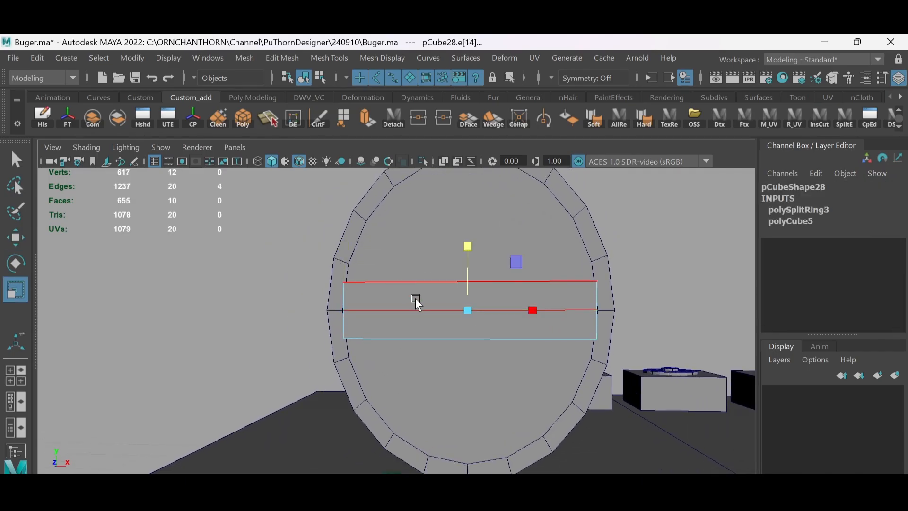
key("F8")
left_click_drag(317, 262, 624, 295)
left_click_drag(317, 327, 624, 355, "shift")
left_click_drag(535, 312, 533, 311)
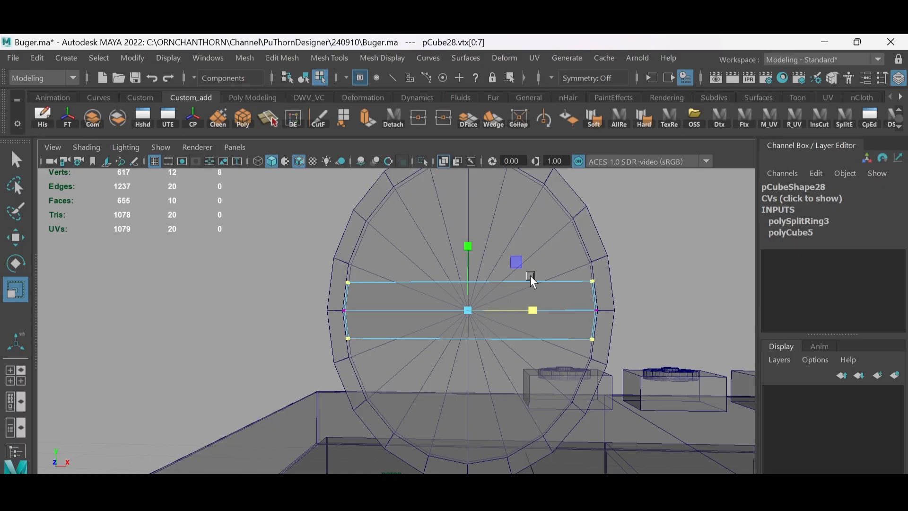
left_click(444, 161)
scroll(543, 296, "down", 1)
scroll(542, 296, "down", 3)
right_click_drag(464, 271, 490, 236)
left_click_drag(490, 236, 481, 255, "alt")
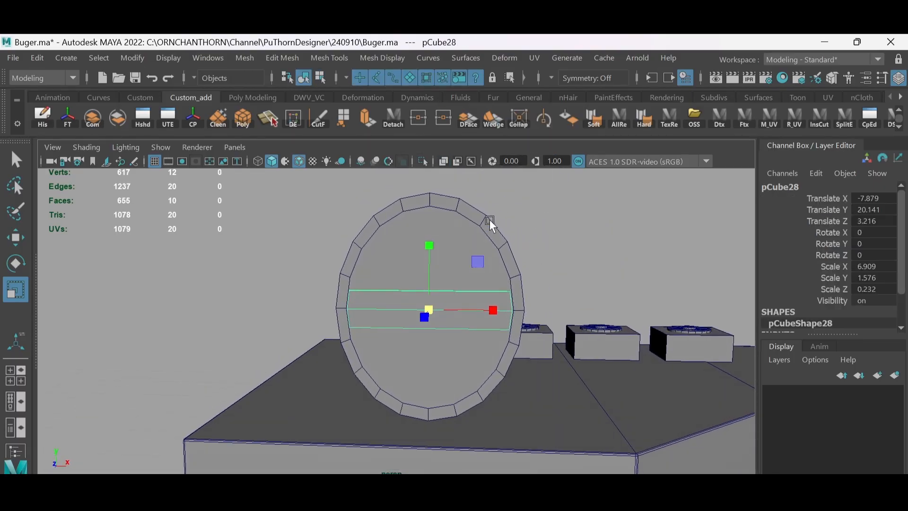
- Select the rim's ring of front faces on the sign disc and extrude it forward
right_click_drag(489, 221, 489, 241)
left_click(471, 212)
left_click(492, 233, "shift")
double_click(492, 233, "shift")
left_click_drag(492, 233, 412, 284, "alt")
key("ctrl+e")
left_click_drag(359, 355, 349, 358)
left_click_drag(349, 357, 411, 312, "alt")
right_click_drag(410, 312, 421, 298)
- Select the extruded rim's faces and detach them from the disc as a separate object
left_click(475, 279)
left_click_drag(475, 279, 361, 275, "alt")
right_click_drag(354, 238, 354, 260)
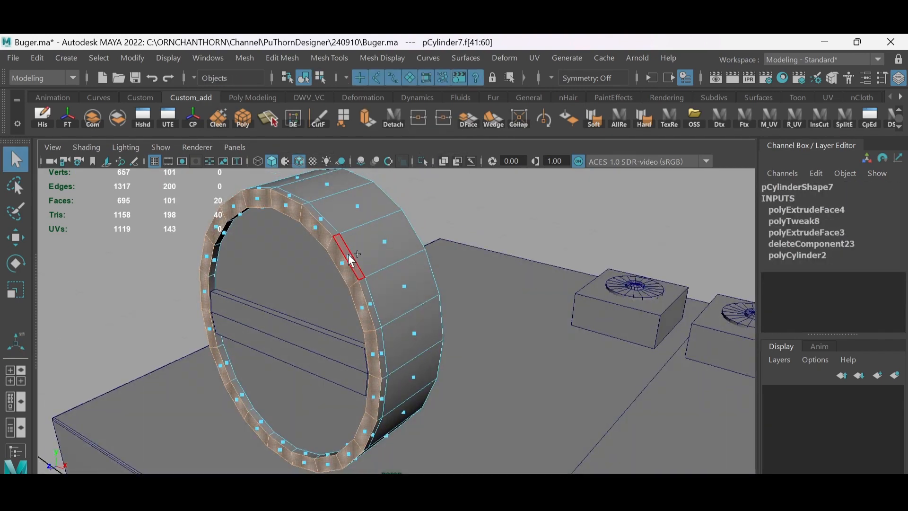
double_click(349, 257, "shift")
left_click_drag(349, 258, 479, 233, "alt")
left_click(512, 206, "shift")
double_click(524, 239, "shift")
left_click(399, 125)
left_click_drag(475, 284, 431, 298, "alt")
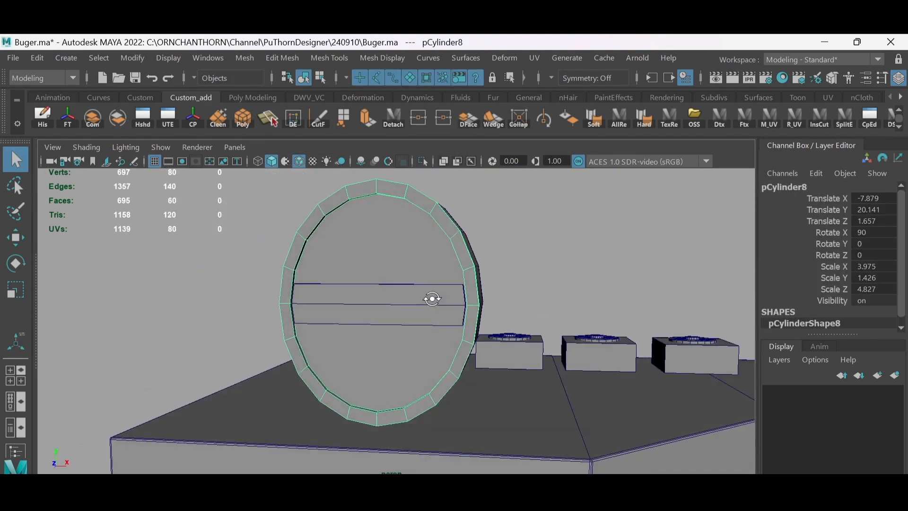
- Check in X-ray view how the bar and the detached rim sit on the sign disc
left_click(443, 161)
right_click_drag(411, 265, 412, 286)
left_click_drag(411, 286, 468, 296, "alt")
left_click(443, 161)
left_click(447, 257)
left_click(395, 120)
left_click_drag(543, 237, 492, 246, "alt")
left_click(492, 279)
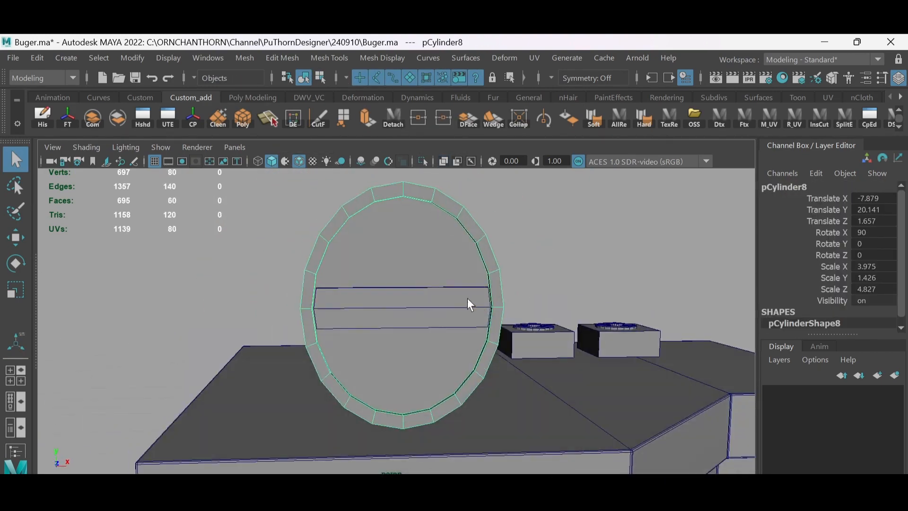
- Duplicate the bar, move the copy up to a Translate Y of about 20.63 and delete its lower half
left_click(418, 291)
key("ctrl+d")
key("w")
left_click_drag(404, 246, 402, 234)
scroll(399, 237, "up", 2)
right_click_drag(367, 252, 366, 281)
left_click_drag(279, 299, 276, 278)
key("Delete")
- Scale the upper strip's top vertices inward so its ends follow the rim's curve
key("F9")
middle_click_drag(369, 298, 380, 327)
scroll(357, 310, "up", 2)
key("r")
left_click(285, 242)
key("ctrl+z")
left_click_drag(279, 246, 578, 294)
key("ctrl+z")
mouse_move(493, 274)
left_mouse_down()
mouse_move(524, 276)
mouse_move(490, 273)
left_mouse_up()
middle_click_drag(417, 330, 410, 305, "alt")
left_click_drag(409, 305, 403, 301, "alt")
key("F8")
- Duplicate the middle bar, move the copy down below it and delete half of the copy to leave a strip
left_click(402, 265)
key("ctrl+d")
key("ctrl+z")
left_click_drag(413, 224, 438, 286)
key("w")
right_click_drag(384, 339, 384, 374)
left_click_drag(266, 355, 562, 422)
key("Delete")
- Scale the lower strip's bottom vertices inward so its ends stay within the rim's curve
right_click_drag(366, 311, 317, 322)
middle_click_drag(326, 341, 325, 315, "alt")
left_click_drag(258, 309, 567, 343)
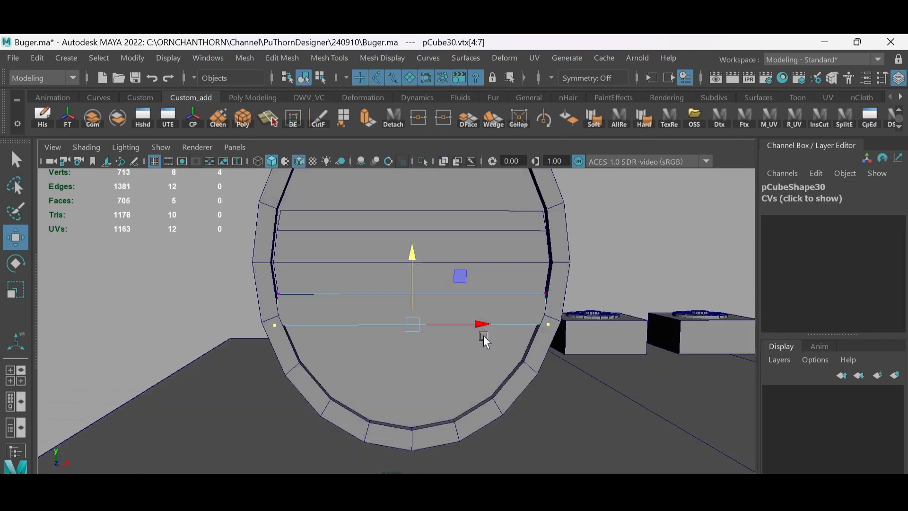
key("r")
left_click_drag(483, 333, 517, 311)
key("ctrl+z")
key("F8")
left_click_drag(565, 341, 247, 312)
left_click_drag(481, 322, 477, 323)
scroll(476, 339, "down", 2)
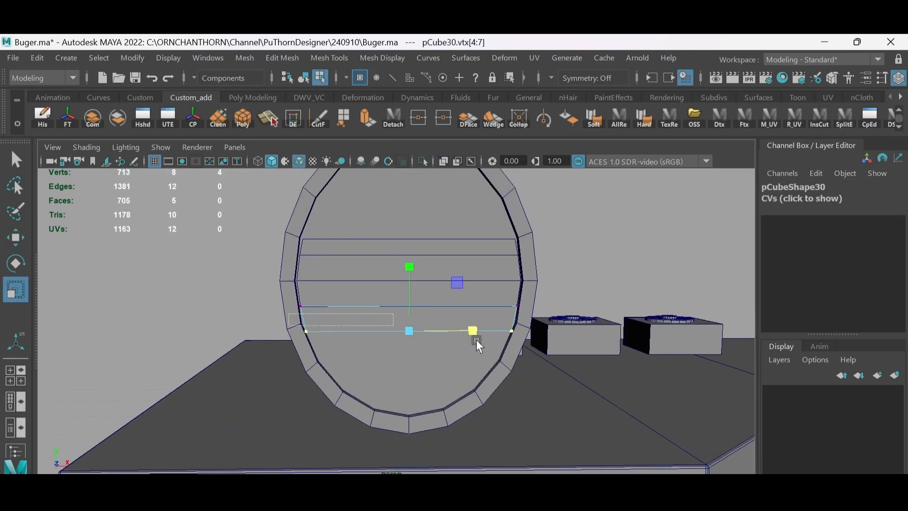
- Raise the lower strip's bottom vertices to make it thinner, about as tall as the upper strip
key("w")
left_click_drag(408, 263, 406, 399)
key("r")
key("w")
left_click(308, 237, "shift")
key("F8")
- Select the upper and lower strips and combine them into one object
left_click(310, 240)
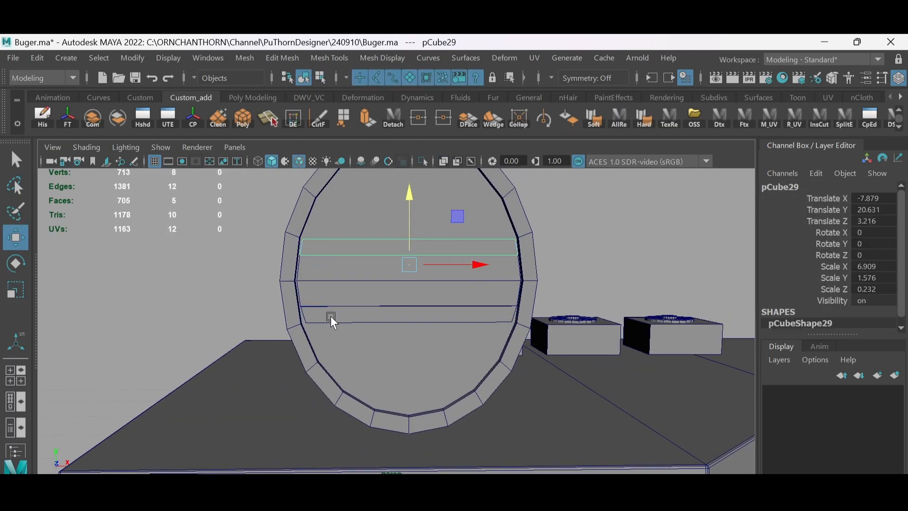
left_click(331, 316, "shift")
left_click(319, 183, "shift")
left_click(96, 118)
key("r")
- Save the scene with the banded sign and review the whole shop from the front
scroll(358, 257, "down", 4)
left_click_drag(540, 222, 489, 210, "alt")
left_click(489, 210)
scroll(367, 251, "down", 4)
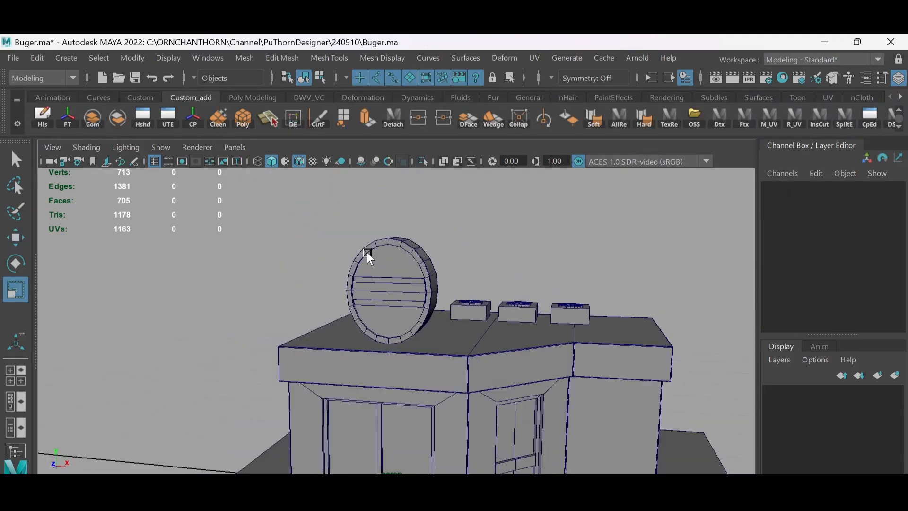
left_click_drag(445, 305, 408, 290, "alt")
scroll(407, 291, "down", 3)
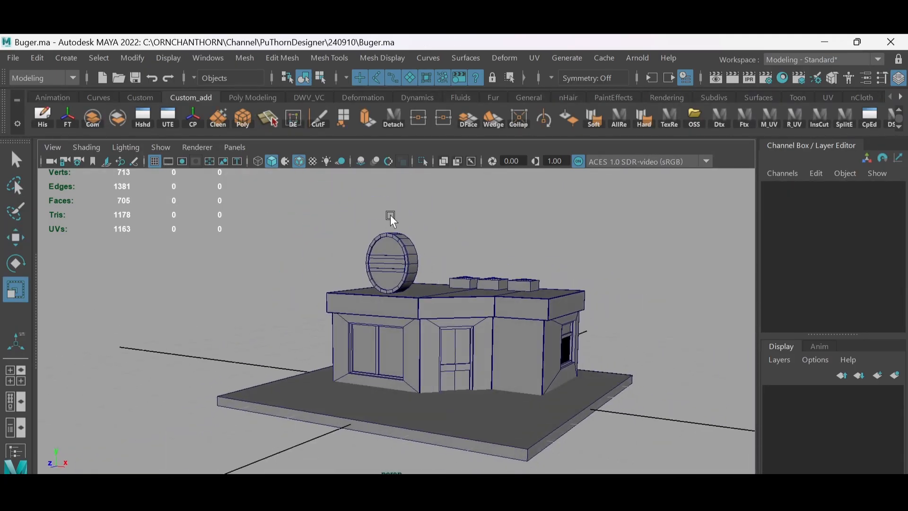
left_click_drag(441, 270, 439, 280, "alt")
scroll(376, 300, "up", 2)
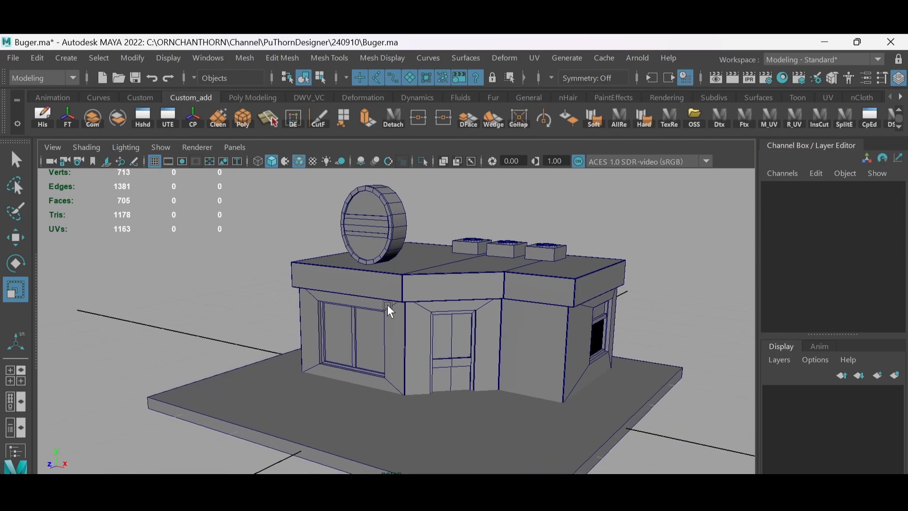
- Create a cube, scale it to about 2.8 and move it forward to a Translate Z of about 8.11
right_click_drag(388, 305, 386, 286, "shift")
left_click_drag(433, 387, 449, 387)
key("w")
left_click_drag(392, 408, 355, 448)
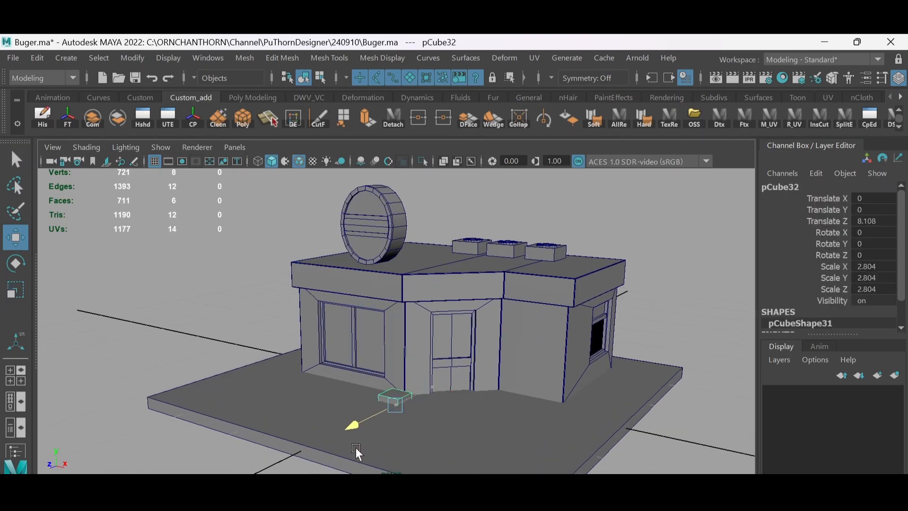
- Move the cube in front of the two-pane window at about -8.24, 8.21, 8.70 and enlarge it to a scale of about 6.68
left_click_drag(396, 391, 454, 332)
scroll(433, 334, "up", 3)
left_click_drag(486, 328, 426, 349)
key("r")
key("w")
scroll(412, 325, "up", 4)
middle_click_drag(426, 348, 396, 348, "alt")
left_click_drag(395, 347, 394, 339, "alt")
scroll(394, 339, "up", 1)
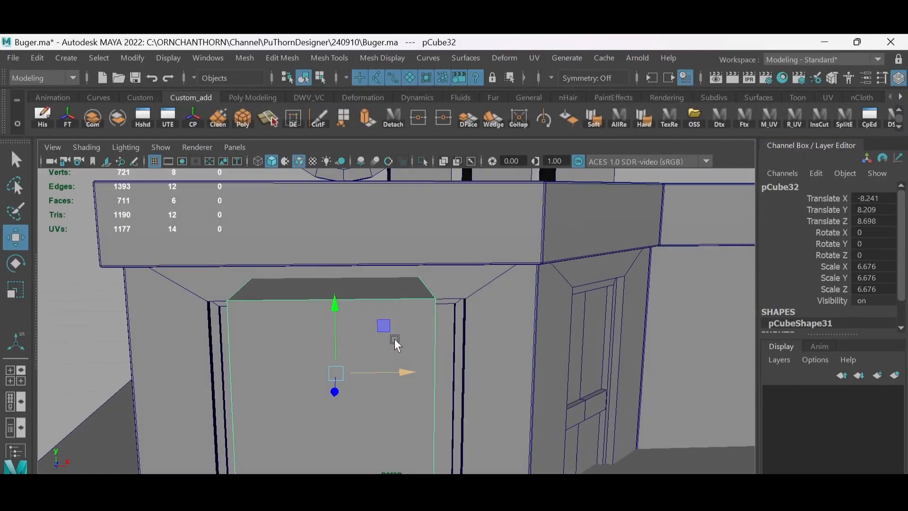
- Resize the window cube to about 9.42 × 7.21 × 7.21 and lower it to a Translate Y of about 7.95
key("r")
mouse_move(339, 372)
left_mouse_down()
mouse_move(416, 370)
mouse_move(340, 358)
left_mouse_up()
key("w")
mouse_move(255, 261)
left_mouse_down()
mouse_move(257, 301)
mouse_move(257, 268)
left_mouse_up()
left_click_drag(331, 326, 389, 345, "alt")
scroll(389, 345, "down", 5)
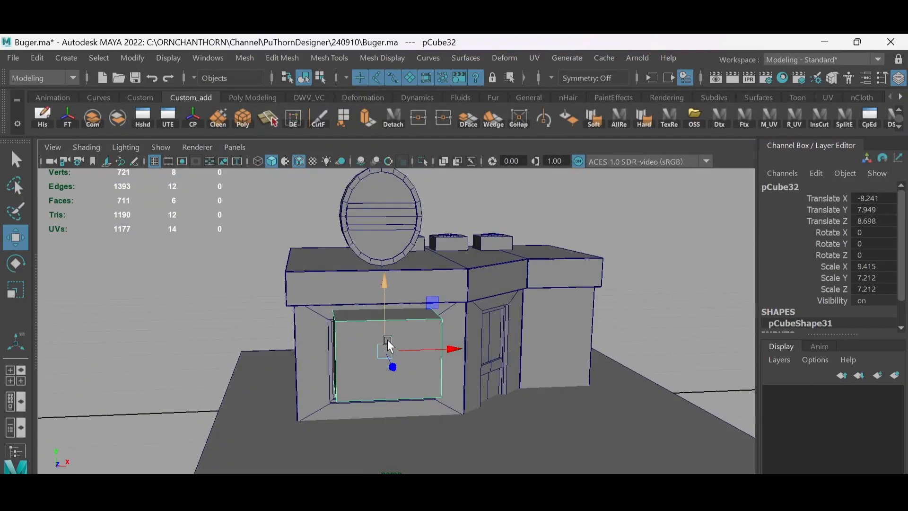
- Shift the window cube to a Translate X of about -8.10, widen its Scale X to about 11.70 and delete its unneeded faces
mouse_move(457, 348)
left_mouse_down()
mouse_move(537, 346)
mouse_move(452, 349)
left_mouse_up()
left_click_drag(453, 348, 396, 319, "alt")
key("r")
key("alt+x")
right_click_drag(396, 319, 394, 336)
left_click_drag(337, 312, 398, 400)
key("Delete")
- Move the cube's vertices to shorten its front face into a small awning lip above the window
key("alt+x")
left_click_drag(367, 293, 411, 295, "alt")
right_click_drag(359, 327, 326, 326)
left_click_drag(258, 351, 495, 419)
left_click_drag(412, 319, 300, 237, "alt")
key("w")
left_click_drag(282, 269, 344, 327)
left_click_drag(315, 253, 439, 315)
key("alt+x")
key("alt+x")
left_click_drag(329, 283, 318, 282)
left_click_drag(347, 289, 327, 284, "alt")
- Reposition the awning's front vertices so its top slopes down and outward from the wall to a narrow lip
left_click_drag(196, 302, 320, 407)
left_click_drag(289, 378, 307, 351, "alt")
left_click_drag(369, 272, 350, 238)
left_click_drag(315, 284, 349, 306, "alt")
left_click_drag(368, 239, 370, 251)
left_click_drag(302, 321, 402, 364)
left_click_drag(331, 283, 388, 282, "alt")
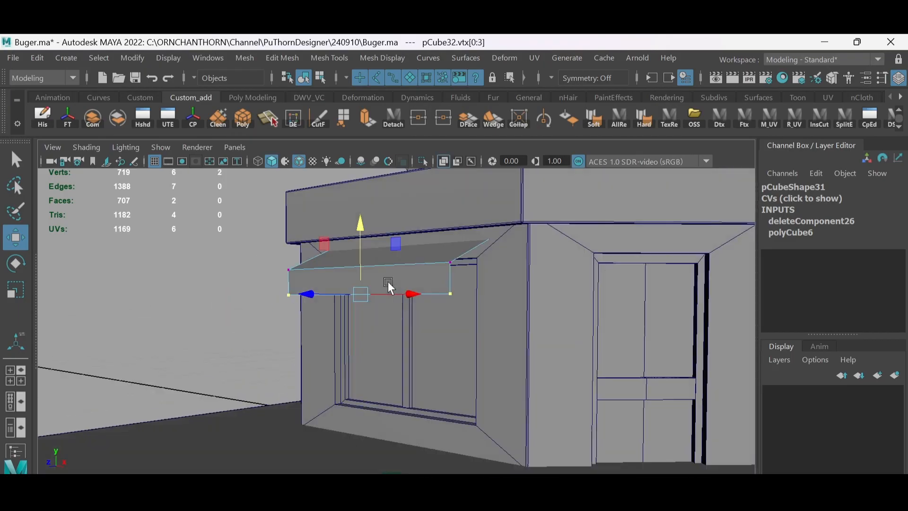
left_click_drag(368, 223, 369, 216)
left_click_drag(421, 236, 345, 236, "alt")
- Insert an edge loop down the middle of the awning, through the sloped top and front lip
key("alt+x")
left_click_drag(449, 211, 383, 266)
left_click_drag(383, 267, 410, 288, "alt")
key("F10")
left_click(410, 286)
right_click_drag(466, 236, 397, 289, "ctrl")
left_click(444, 288)
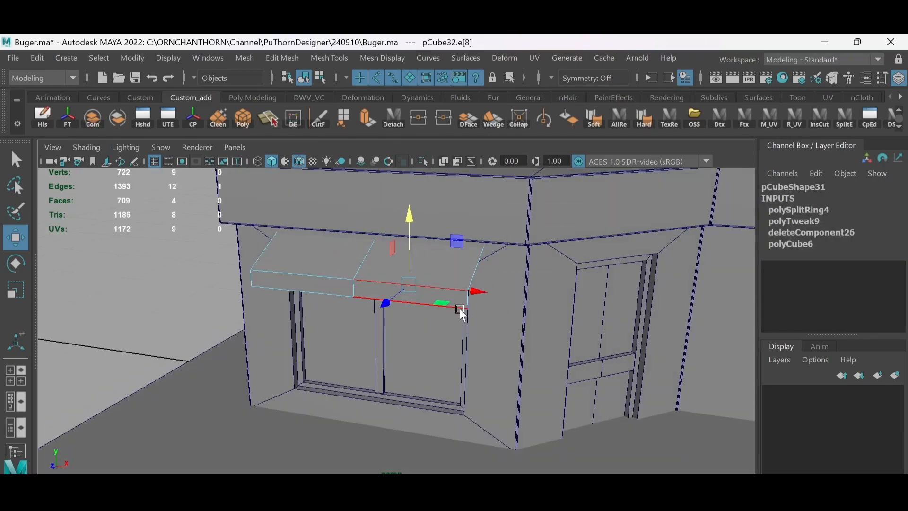
- Insert six more edge loops to divide the awning into eight strips, and return to object selection
left_click(322, 277)
left_click(411, 285)
mouse_move(378, 259)
right_mouse_down("shift")
mouse_move(308, 260)
mouse_move(374, 260)
right_mouse_up("shift")
right_click_drag(368, 146, 374, 143)
right_click_drag(378, 246, 369, 288, "ctrl")
left_click(342, 279)
key("g")
left_click(426, 286)
key("g")
left_click(328, 278)
key("g")
left_click(279, 273)
key("g")
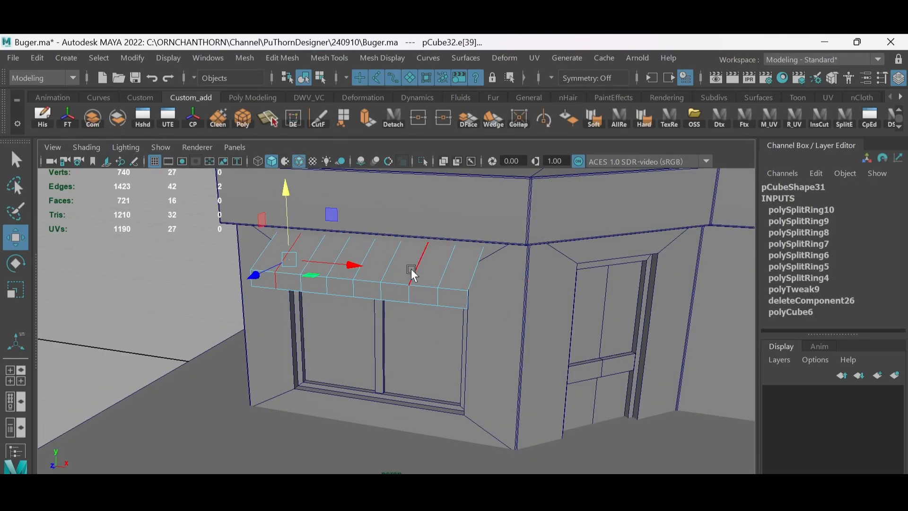
scroll(410, 269, "down", 3)
left_click_drag(454, 263, 425, 267, "alt")
key("F8")
left_click(422, 292)
- Create another cube and move it up and forward to a Translate Y of 10.9 and Translate Z of about 9.34
scroll(424, 267, "down", 5)
scroll(404, 256, "up", 3)
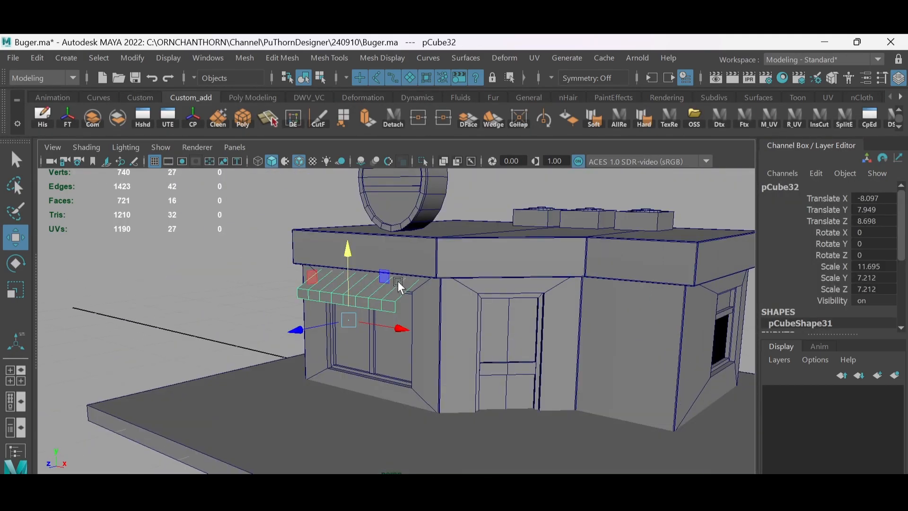
left_click(265, 266)
right_click_drag(263, 296, 264, 326, "shift")
left_click_drag(439, 420, 371, 447)
left_click_drag(419, 367, 419, 236)
left_click_drag(426, 289, 483, 275, "alt")
key("r")
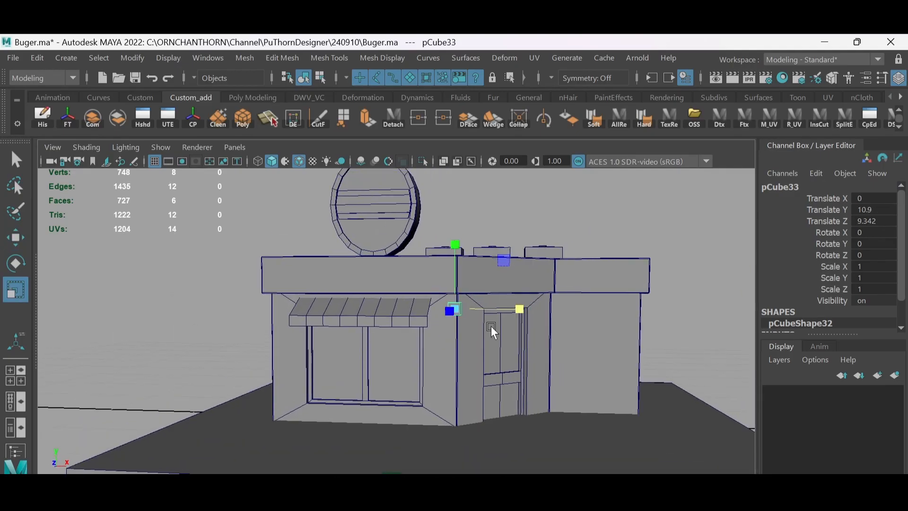
- Scale the new cube into a bar about 11.96 wide and 0.48 high, and move it to a Translate X of about -7.65
left_click_drag(521, 309, 581, 314)
left_click_drag(455, 245, 456, 278)
key("w")
left_click_drag(462, 326, 319, 306)
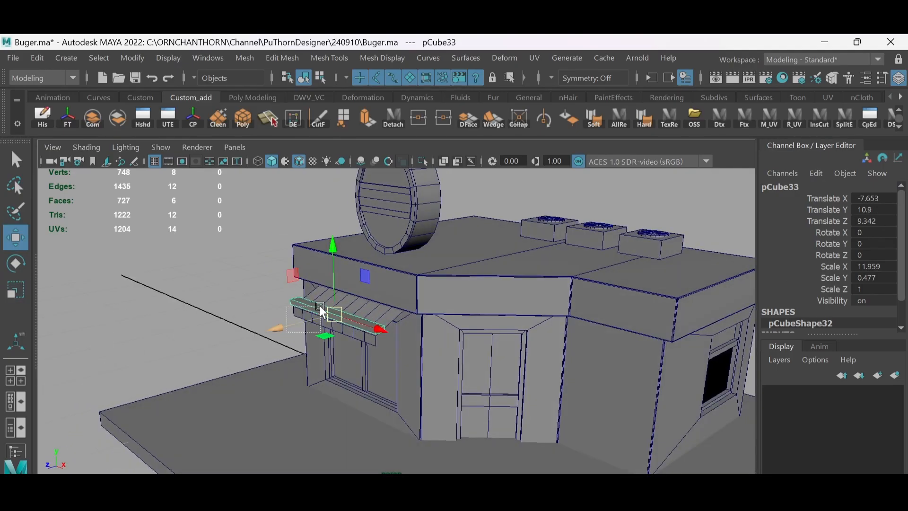
- Move the bar up and back against the wall, and thin its Scale Z to about 0.55
right_click_drag(303, 314, 390, 307, "alt")
left_click_drag(358, 243, 358, 229)
left_click_drag(373, 279, 327, 288, "alt")
key("r")
mouse_move(286, 290)
left_mouse_down()
mouse_move(315, 292)
mouse_move(291, 293)
left_mouse_up()
key("w")
left_click_drag(292, 251, 363, 244, "alt")
- Lower the awning to a Translate Y of about 7.63 and align the bar above it at about -8.10, 11.61, 6.54
left_click(350, 315)
left_click_drag(338, 320, 343, 327)
left_click(384, 292)
left_click_drag(451, 306, 428, 295, "alt")
mouse_move(353, 333)
left_mouse_down("alt")
mouse_move(377, 338)
mouse_move(288, 337)
mouse_move(360, 346)
left_mouse_up("alt")
right_click_drag(501, 374, 447, 358, "alt")
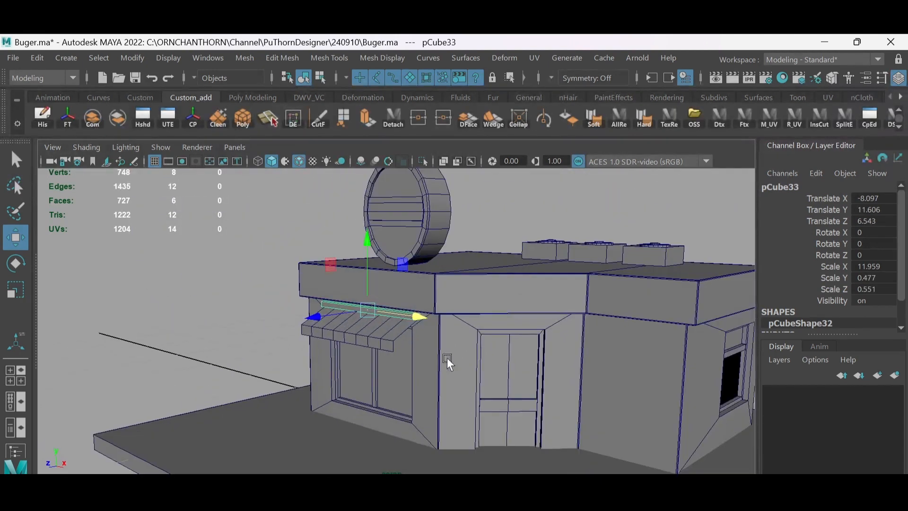
left_click_drag(447, 357, 433, 354, "alt")
- Duplicate the awning with its bar, combine the copies into one mesh and move it to a Translate X of about 13.38
left_click(387, 333)
right_click_drag(387, 334, 464, 402, "alt")
left_click_drag(464, 402, 448, 342, "alt")
right_click_drag(447, 343, 441, 290, "alt")
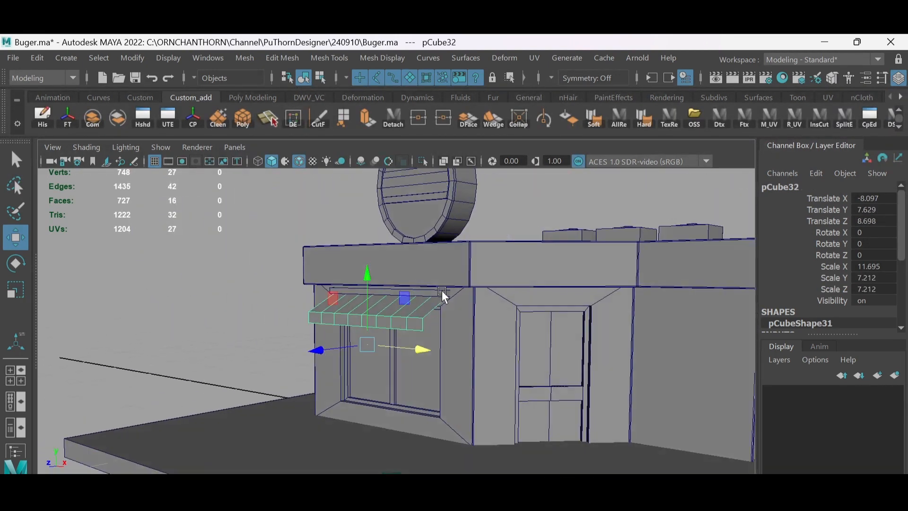
left_click_drag(441, 291, 511, 286, "alt")
left_click(426, 294, "shift")
key("ctrl+d")
left_click(92, 117)
left_click_drag(445, 314, 598, 328)
right_click_drag(598, 328, 529, 285, "alt")
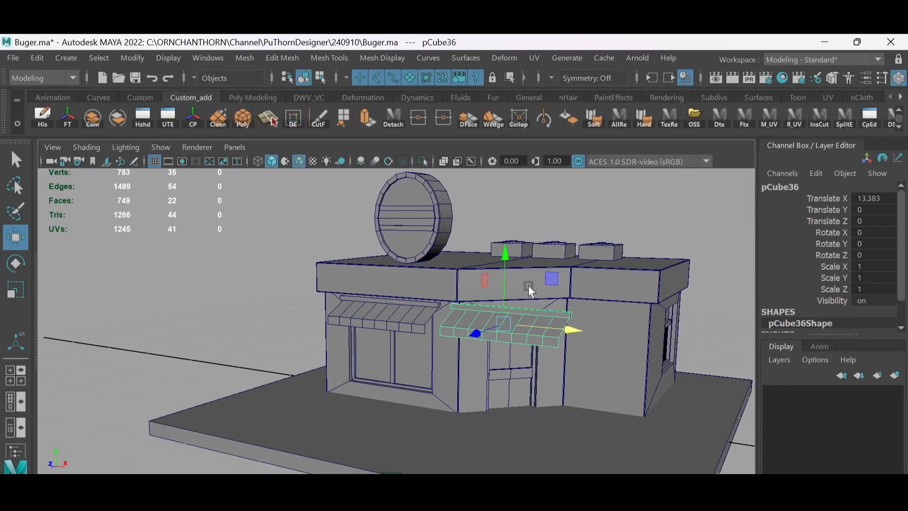
- Move the combined awning copy to a Translate X of about 27.08 and set its Rotate Y to 90
left_click_drag(529, 285, 423, 289, "alt")
left_click_drag(411, 310, 523, 304)
key("e")
left_click_drag(447, 283, 510, 340)
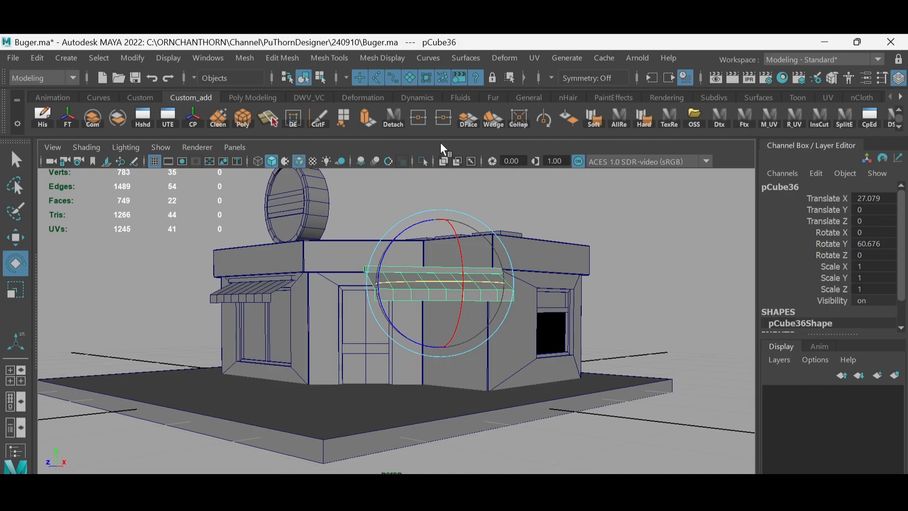
left_click(884, 243)
type("90")
key("Return")
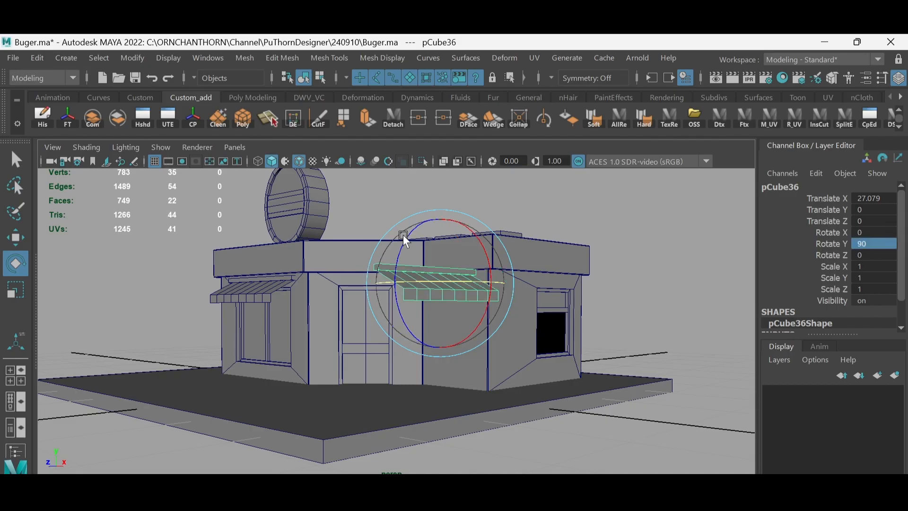
- Move the rotated awning copy toward the side window and scale it down uniformly
key("w")
left_click_drag(403, 235, 518, 303, "alt")
left_click_drag(515, 304, 428, 259, "alt")
key("r")
left_click_drag(426, 260, 402, 324)
key("w")
left_click_drag(420, 385, 413, 365)
left_click_drag(413, 365, 412, 323, "alt")
- Fit the side awning above its window at about X 25.80, Z -21.68, with a uniform scale of about 0.795
left_click_drag(313, 284, 324, 283)
left_click_drag(324, 283, 485, 297, "alt")
left_click_drag(485, 296, 391, 233, "alt")
scroll(391, 233, "up", 8)
right_click_drag(391, 234, 391, 265)
double_click(392, 238)
key("r")
right_click_drag(434, 276, 468, 250)
scroll(509, 285, "down", 3)
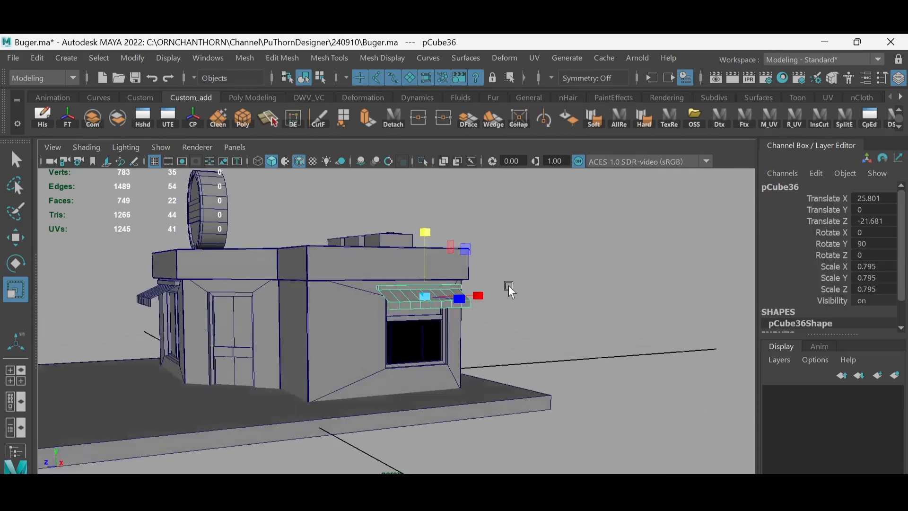
- Deselect everything and examine both awnings and the whole shop from the front and side
left_click_drag(466, 284, 484, 279, "alt")
scroll(473, 278, "down", 2)
left_click(489, 277)
scroll(492, 291, "up", 3)
scroll(494, 297, "down", 1)
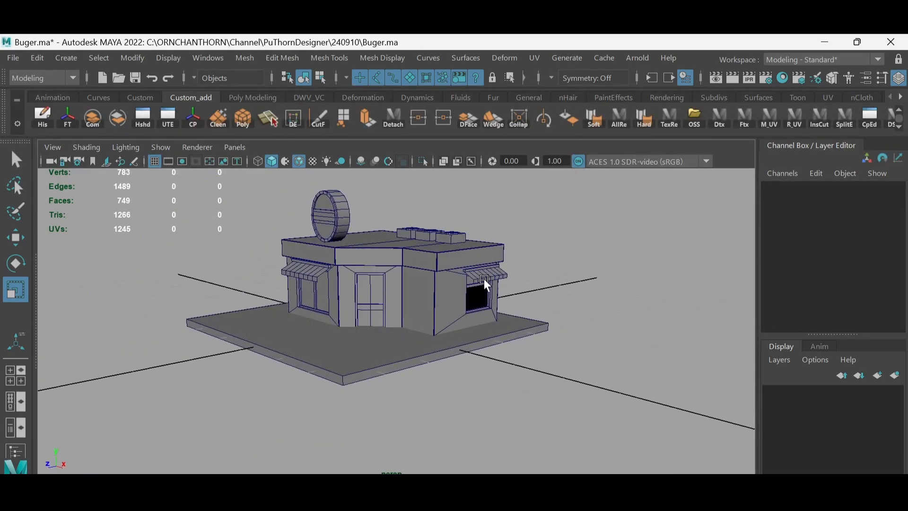
scroll(489, 294, "up", 2)
middle_click_drag(406, 208, 414, 189, "alt")
left_click_drag(442, 234, 475, 240, "alt")
middle_click_drag(418, 248, 422, 291, "alt")
scroll(421, 291, "up", 2)
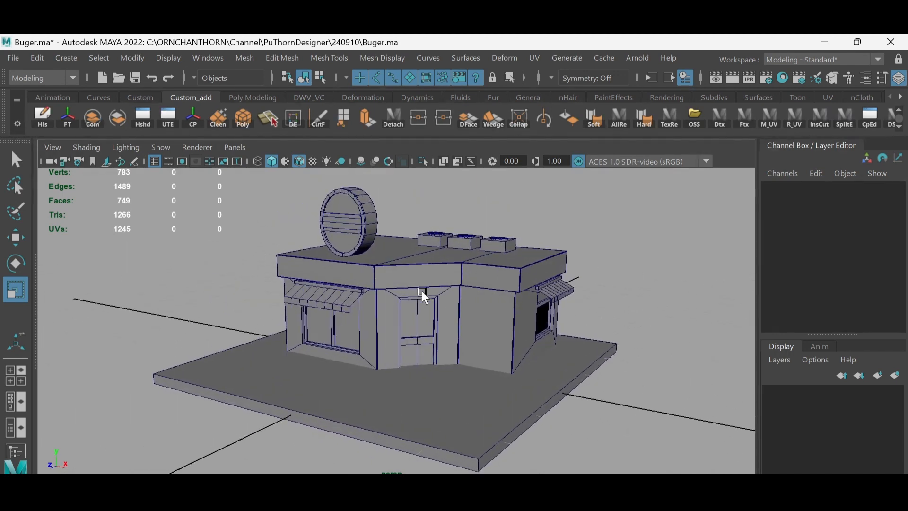
left_click_drag(422, 291, 448, 265, "alt")
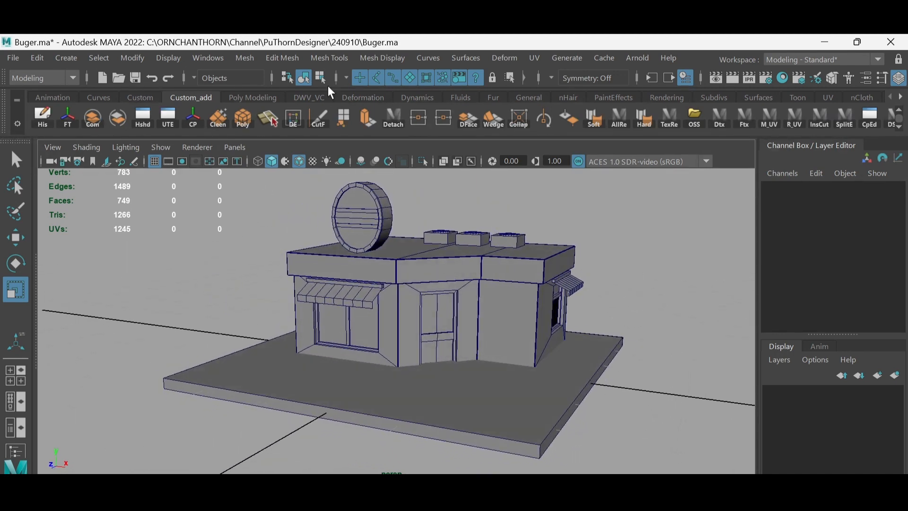
- Create a 3D polygon type object with the text "BURGER PUTHORN"
left_click(244, 58)
left_click(282, 58)
left_click(606, 208)
left_click(900, 97)
left_click(900, 97)
left_click(900, 97)
left_click(900, 97)
left_click(757, 97)
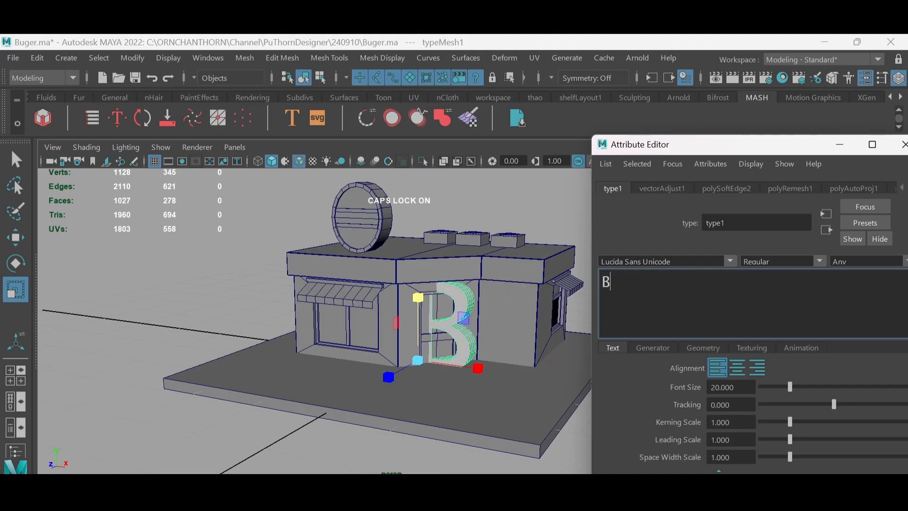
type("UG")
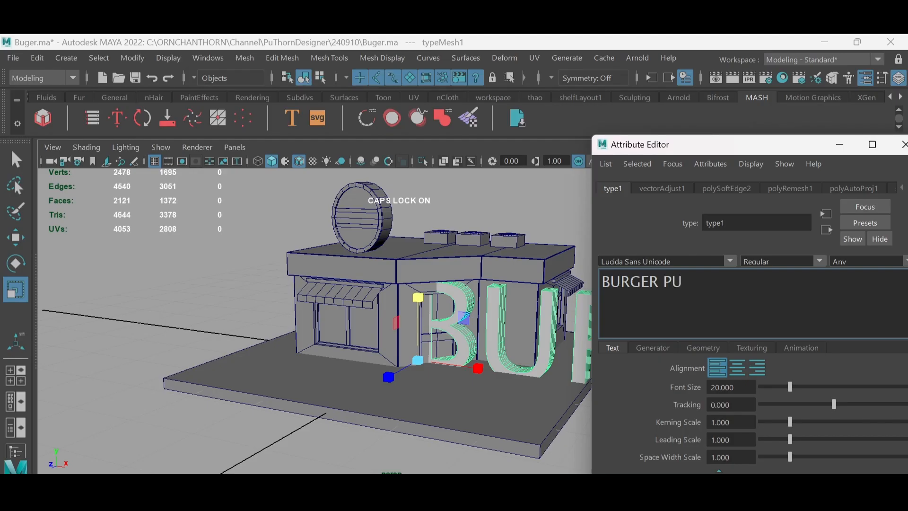
- Scale down the 3D text, raise it onto the roof fascia above the front window and reduce its depth
left_click_drag(382, 319, 288, 295)
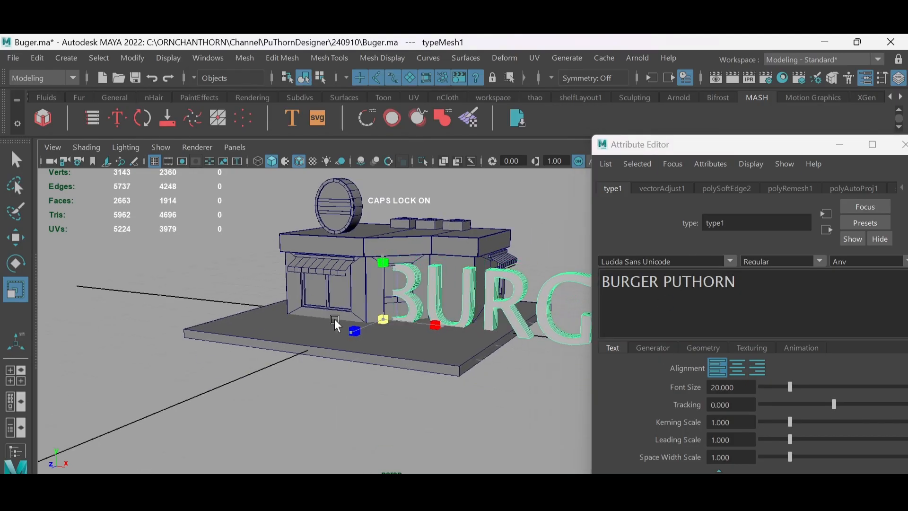
left_click_drag(383, 319, 312, 303)
key("w")
left_click_drag(382, 249, 386, 181)
scroll(424, 199, "up", 3)
left_click_drag(369, 310, 339, 320)
left_click_drag(339, 320, 402, 301, "alt")
scroll(344, 259, "up", 3)
key("r")
left_click_drag(219, 269, 214, 268)
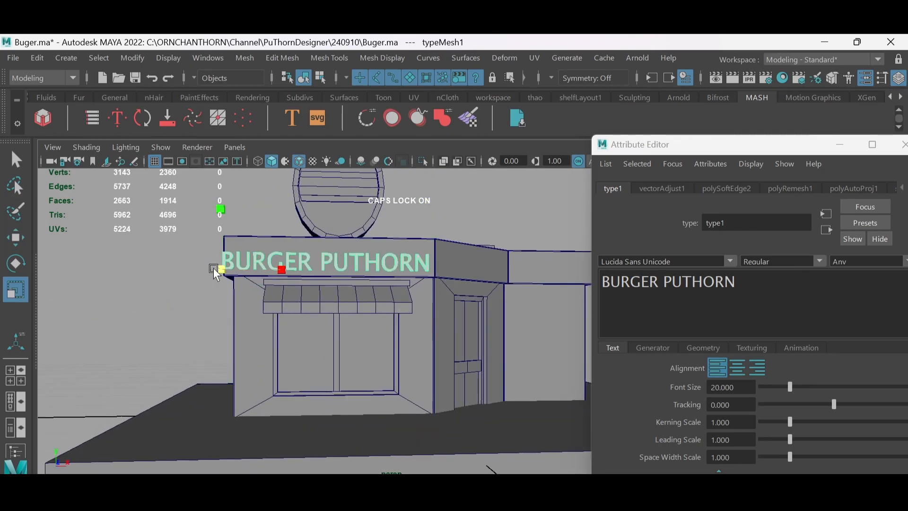
- Seat the text against the front fascia, and set its font size to 20.145 and kerning scale to 1.003
key("w")
left_click_drag(293, 269, 417, 244)
scroll(283, 264, "down", 2)
left_click_drag(789, 386, 790, 418)
scroll(476, 253, "down", 4)
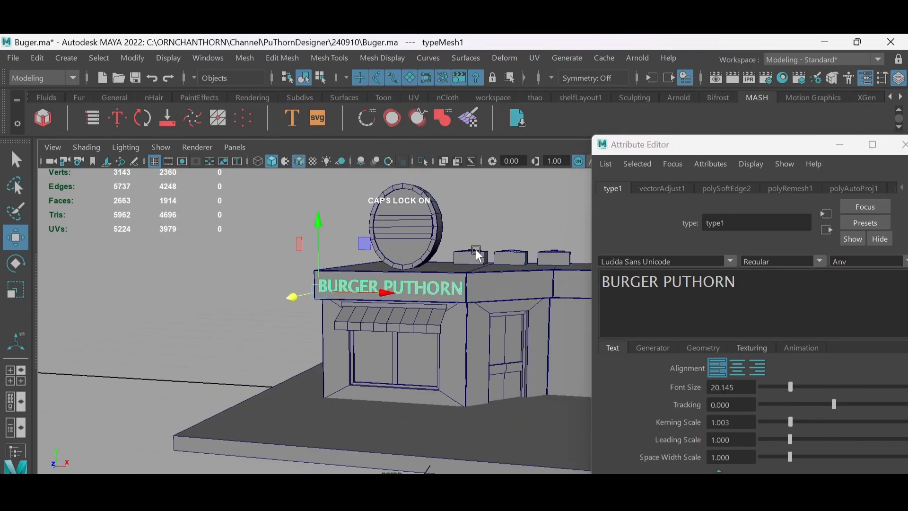
scroll(476, 253, "up", 1)
left_click_drag(798, 145, 786, 128)
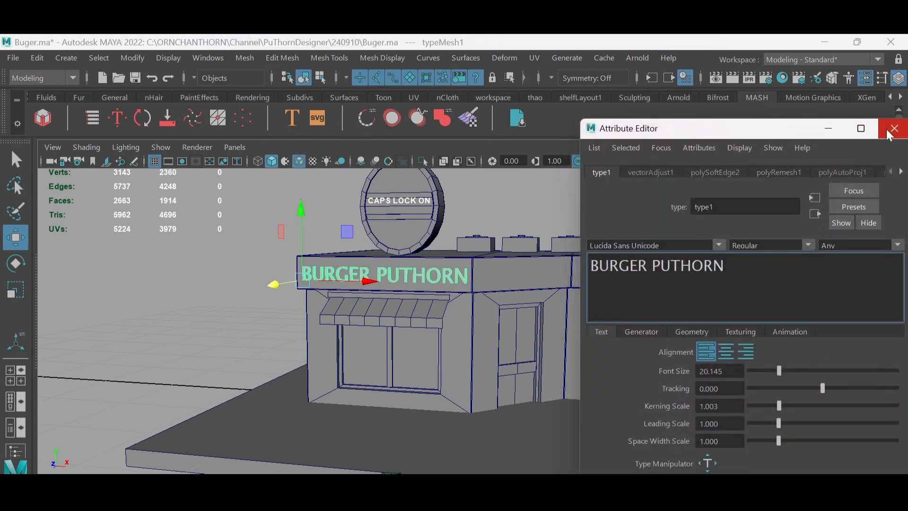
- Close the lettering's attribute settings and deselect the 3D text
left_click(891, 131)
left_click(177, 306)
left_click_drag(414, 285, 418, 297, "alt")
scroll(418, 296, "up", 2)
left_click(530, 265)
left_click_drag(626, 280, 490, 310, "alt")
scroll(490, 310, "down", 4)
- Select every other stripe of faces on the front window awning and detach them as a separate object
left_click(403, 286)
scroll(407, 285, "up", 3)
left_click_drag(397, 279, 407, 289, "alt")
left_click_drag(407, 194, 428, 196, "alt")
right_click_drag(416, 267, 416, 303)
left_click(424, 282)
left_click(423, 260, "shift")
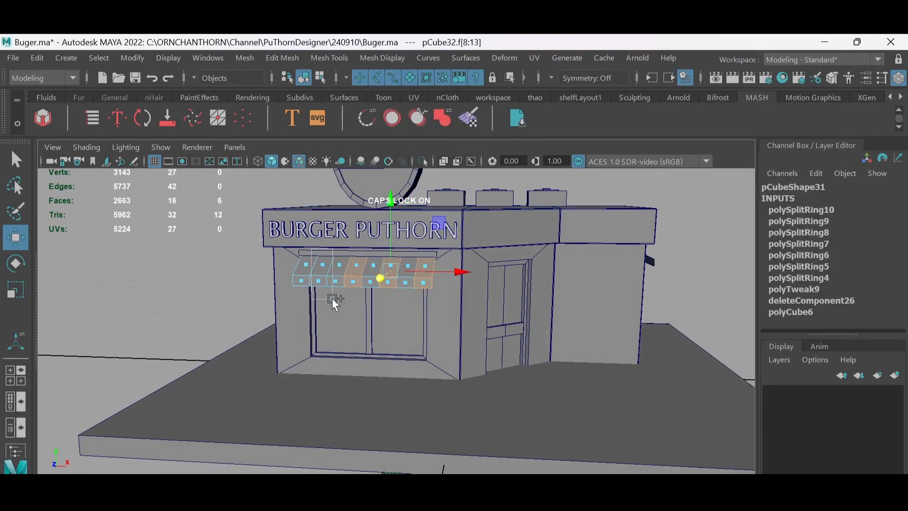
left_click(890, 97)
left_click(68, 96)
left_click(393, 118)
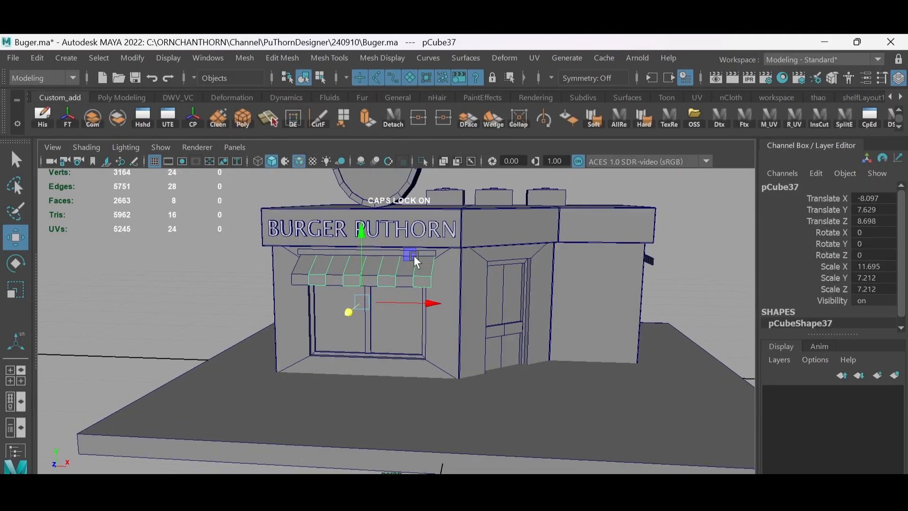
- Select every other stripe of faces on the side window awning and detach them as a separate object
left_click_drag(579, 256, 478, 275, "alt")
left_click(491, 270)
right_click_drag(493, 271, 489, 186)
scroll(487, 237, "up", 3)
double_click(473, 225)
left_click(393, 117)
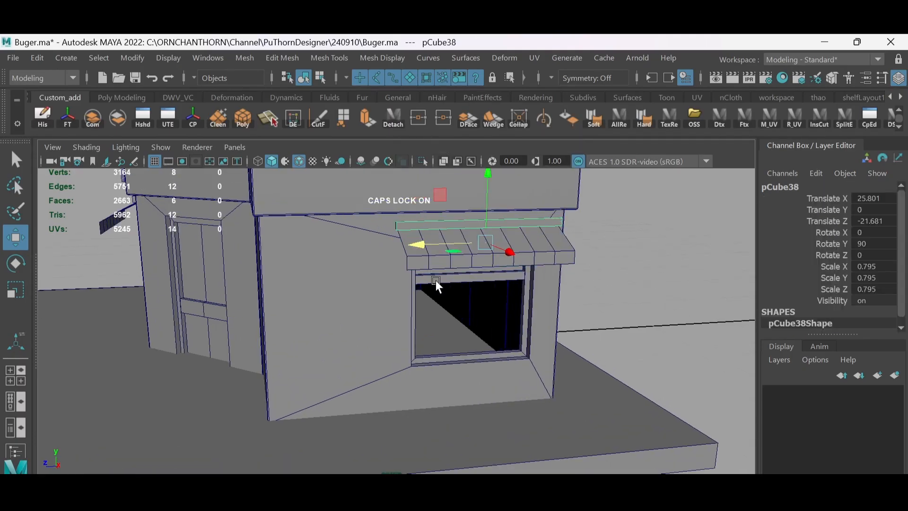
left_click_drag(439, 234, 421, 235, "alt")
right_click_drag(421, 236, 422, 279)
left_click_drag(395, 209, 405, 259)
left_click_drag(433, 209, 446, 247, "shift")
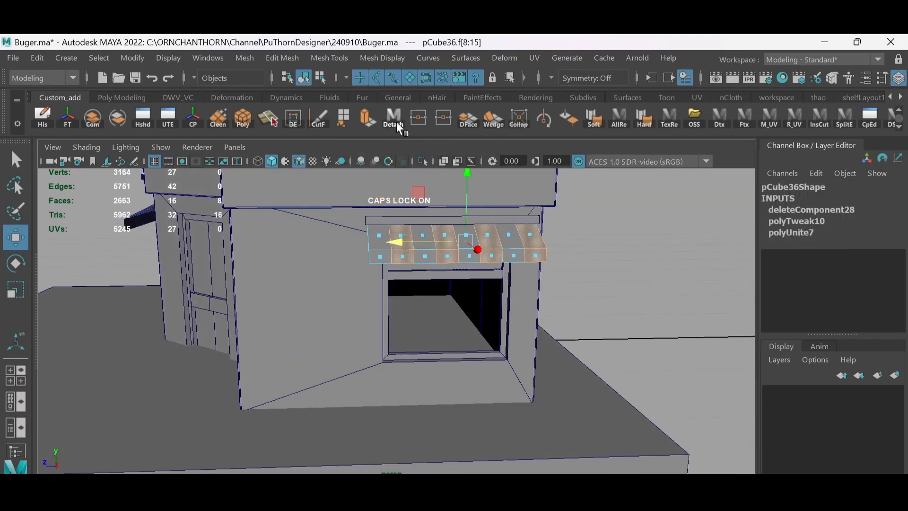
left_click(396, 122)
- Combine the detached stripes of the front and side awnings into one object and show the model shaded without wireframe
left_click_drag(204, 265, 299, 256, "alt")
left_click(299, 256, "shift")
left_click(124, 121)
left_click(213, 260)
mouse_move(423, 320)
left_mouse_down("alt")
mouse_move(350, 312)
mouse_move(351, 330)
mouse_move(392, 327)
left_mouse_up("alt")
left_click(634, 294, "shift")
left_click(92, 118)
scroll(350, 330, "down", 4)
key("alt+5")
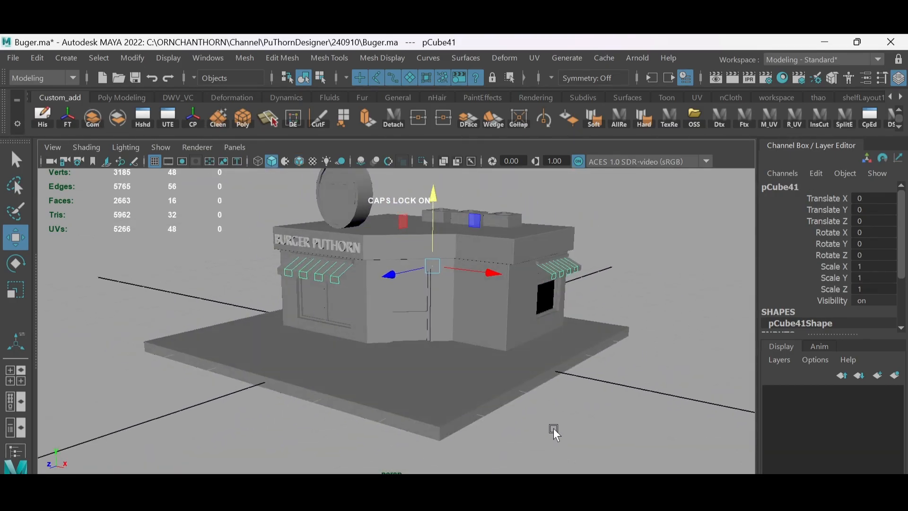
- Deselect the awning stripes, save the scene and look over the shaded shop from both sides
left_click(610, 425)
left_click_drag(610, 425, 534, 432, "alt")
left_click(361, 161)
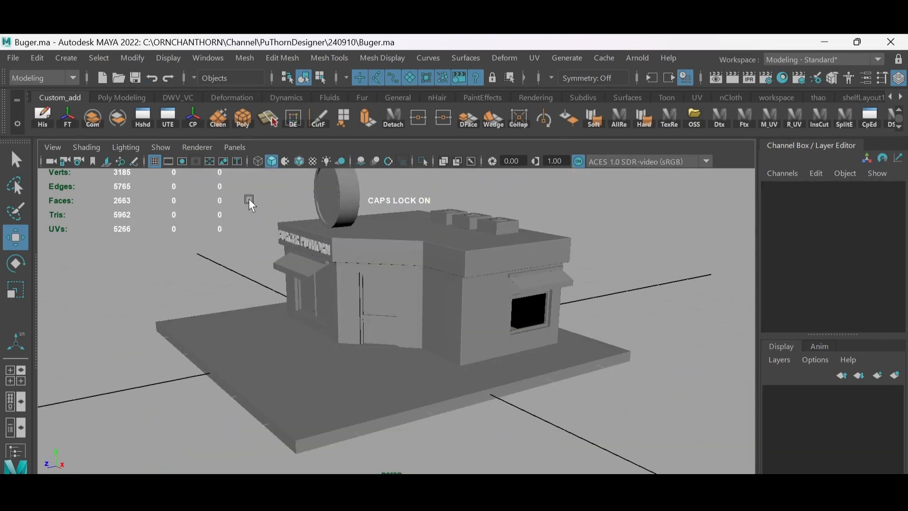
left_click_drag(393, 328, 432, 307, "alt")
scroll(405, 300, "down", 3)
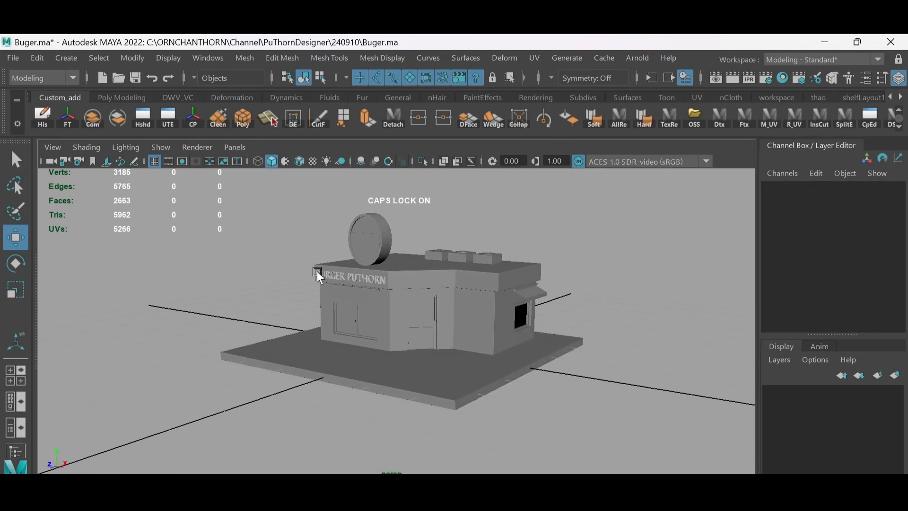
left_click_drag(375, 317, 364, 317, "alt")
- Create a polygon cylinder at the slab's front corner and thin it into a pole with X and Z scale 0.237
left_click(122, 98)
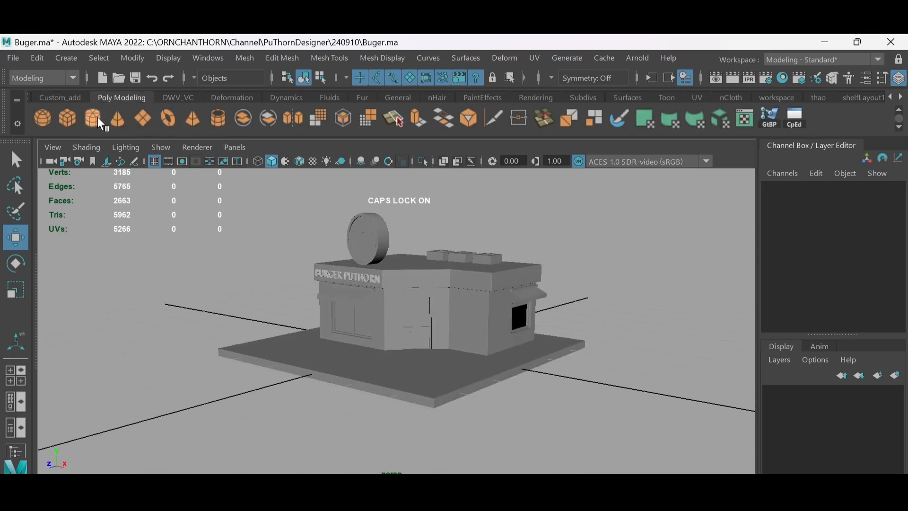
left_click(94, 118)
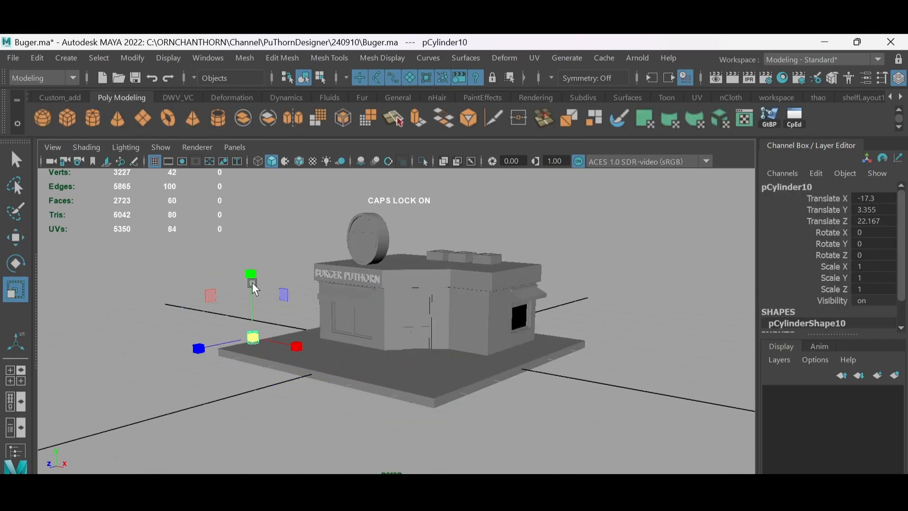
left_click_drag(247, 203, 247, 203)
middle_click_drag(287, 323, 295, 343, "alt")
key("r")
mouse_move(256, 295)
left_mouse_down()
mouse_move(224, 287)
mouse_move(254, 303)
left_mouse_up()
scroll(278, 296, "up", 3)
middle_click_drag(278, 296, 319, 263, "alt")
- Stretch the corner pole vertically to about the shop's roof height and raise it so its base rests on the slab
key("r")
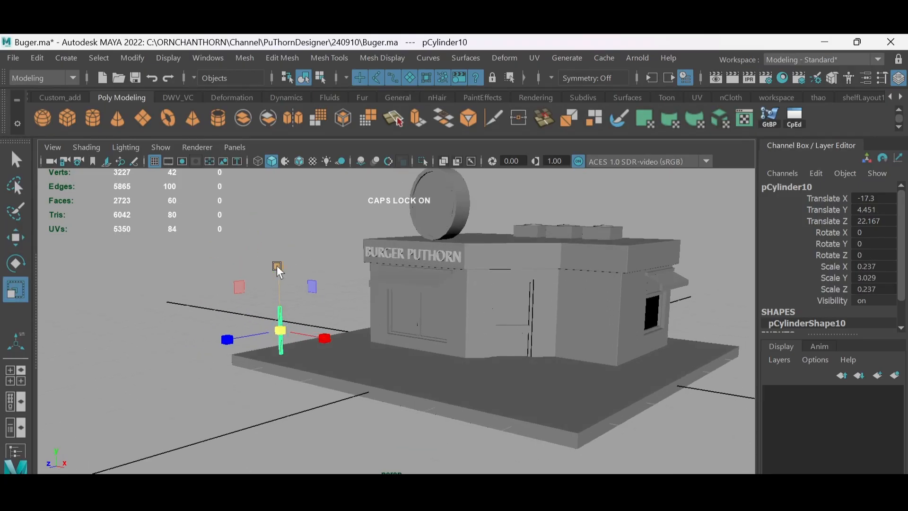
left_click_drag(280, 274, 280, 238)
left_click_drag(286, 284, 311, 279, "alt")
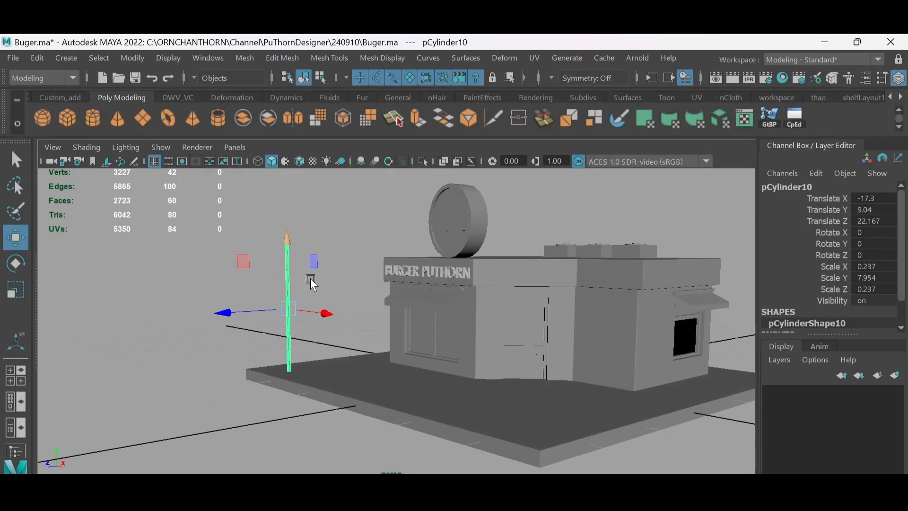
key("r")
left_click_drag(290, 242, 294, 255)
key("w")
scroll(295, 256, "up", 2)
middle_click_drag(303, 258, 319, 230, "alt")
- Create a polygon cube beside the pole and flatten it to an X scale of 0.23
left_click(346, 234)
right_click_drag(340, 245, 337, 288, "shift")
left_click_drag(507, 375, 362, 400)
left_click_drag(402, 322, 403, 239)
key("alt+5")
left_click_drag(597, 294, 428, 296)
scroll(432, 327, "up", 4)
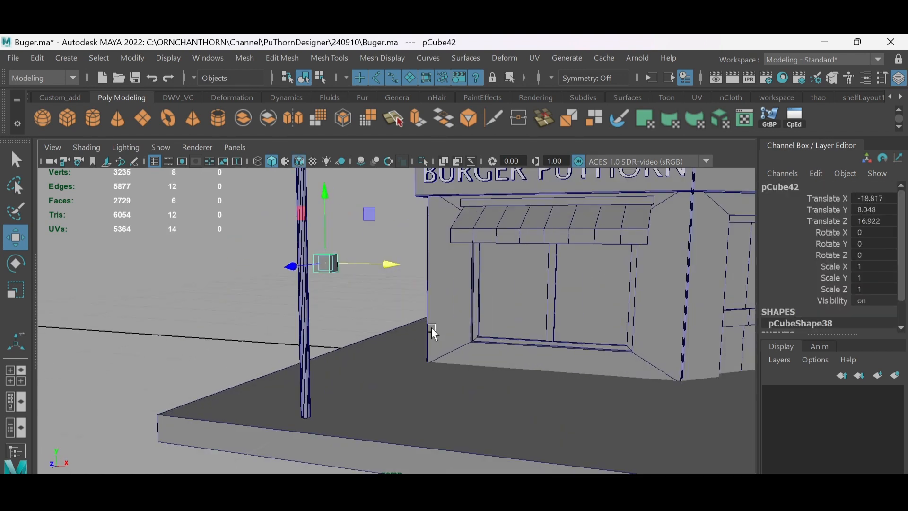
key("r")
left_click_drag(399, 263, 342, 264)
mouse_move(348, 270)
left_mouse_down("alt")
mouse_move(308, 248)
mouse_move(284, 257)
left_mouse_up("alt")
- Move the flattened cube onto the pole at Z 22.167 and raise it close to the pole's top
key("w")
left_click_drag(232, 291, 173, 294)
key("f")
left_click_drag(352, 296, 391, 282, "alt")
scroll(392, 282, "down", 5)
middle_click_drag(395, 287, 407, 288, "alt")
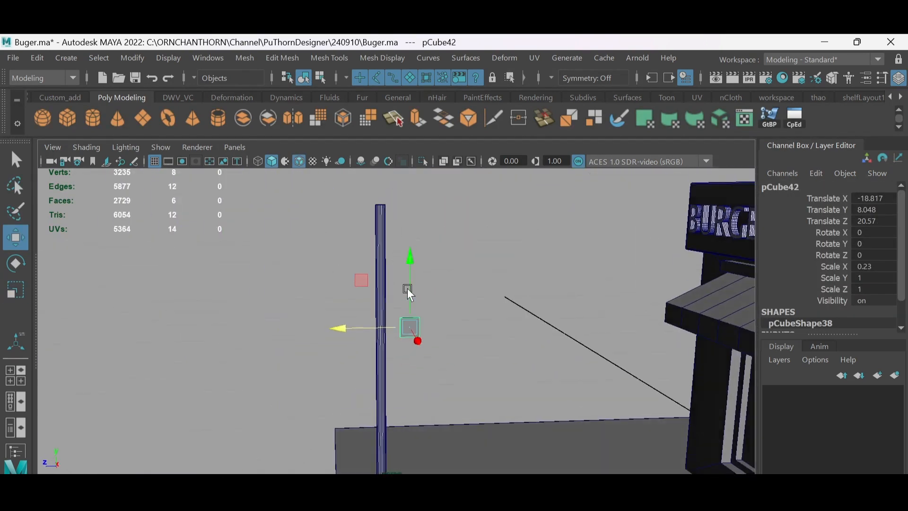
left_click_drag(390, 268, 382, 274)
left_click_drag(383, 277, 428, 295, "alt")
left_click_drag(433, 334, 413, 308)
left_click_drag(414, 307, 393, 294, "alt")
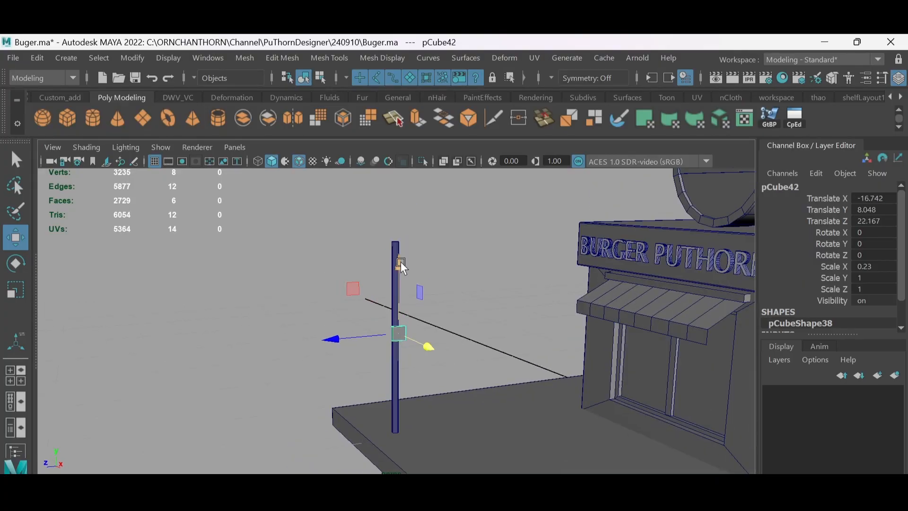
left_click_drag(401, 262, 401, 212)
left_click_drag(417, 265, 405, 263, "alt")
- Insert two edge loops through the flat block on the pole, crossing at the middle of its face
scroll(405, 262, "up", 2)
middle_click_drag(393, 236, 396, 275, "alt")
scroll(397, 274, "up", 2)
right_click_drag(397, 274, 441, 277)
left_click(402, 258)
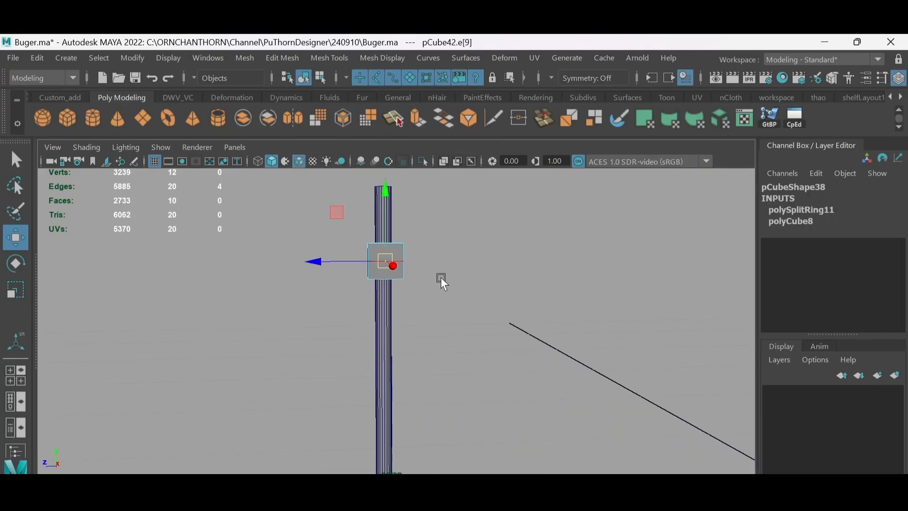
left_click_drag(441, 277, 422, 266, "alt")
middle_click_drag(422, 266, 442, 305, "alt")
scroll(439, 289, "up", 3)
left_click(438, 272)
right_click_drag(438, 271, 472, 295, "ctrl")
left_click_drag(448, 291, 441, 282, "alt")
scroll(441, 282, "up", 2)
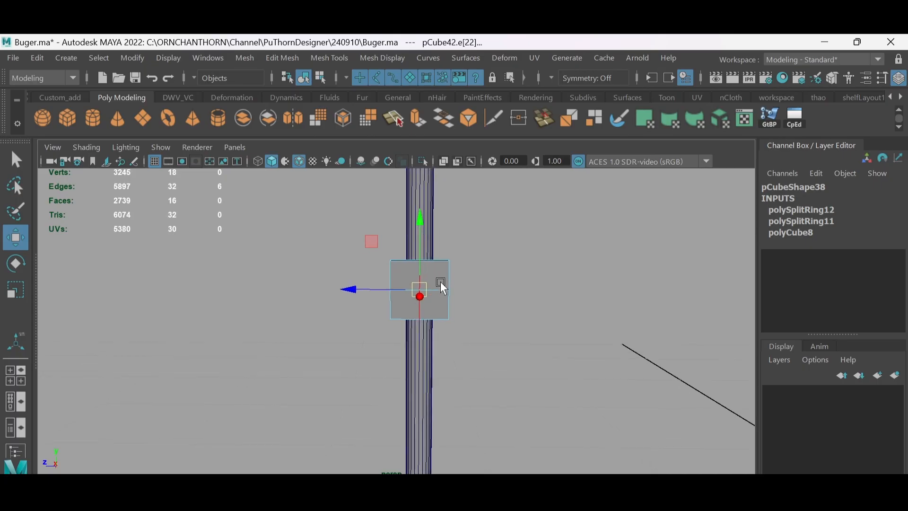
- Insert a third edge loop in the half of the block facing the shop
right_click_drag(441, 282, 407, 281)
left_click_drag(462, 246, 436, 270)
left_click_drag(463, 276, 438, 299)
scroll(416, 265, "up", 3)
middle_click_drag(415, 265, 426, 278, "alt")
left_click(407, 245)
right_click_drag(448, 265, 447, 291)
left_click(451, 245)
key("ctrl+z")
left_click(479, 245)
- Shift the third loop's outer vertices back to the block's middle and scale them apart vertically to form the arrowhead's barbs
right_click_drag(488, 229, 446, 247, "ctrl")
scroll(479, 265, "up", 1)
left_click_drag(466, 227, 489, 251)
left_click_drag(466, 341, 498, 308, "shift")
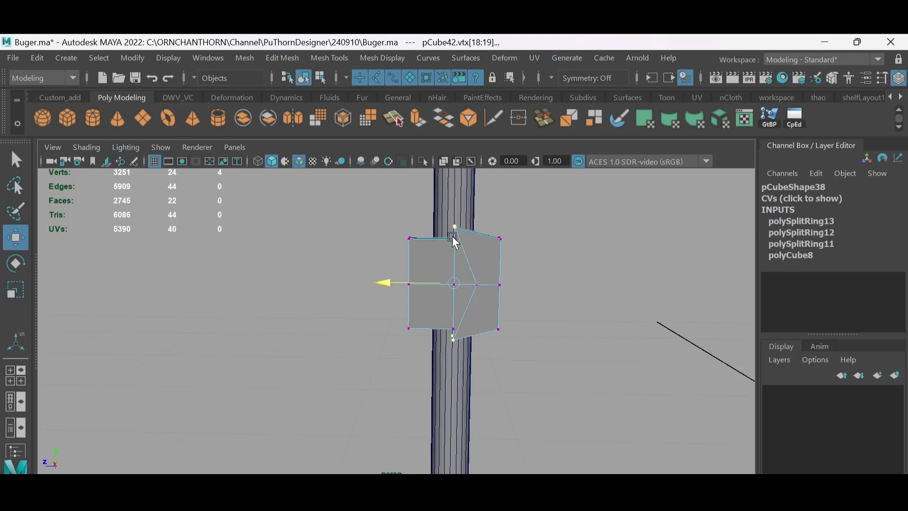
key("e")
key("r")
left_click_drag(456, 219, 457, 208)
middle_click_drag(518, 271, 506, 247, "alt")
left_click_drag(505, 246, 475, 271)
- Shape the block's shop-side vertices into a pointed arrow tip and pull the opposite end out into a longer tail
key("w")
left_click_drag(420, 258, 463, 265)
left_click_drag(408, 248, 432, 247)
scroll(426, 265, "down", 4)
left_click_drag(371, 258, 402, 320)
left_click_drag(345, 288, 280, 286)
scroll(411, 311, "down", 1)
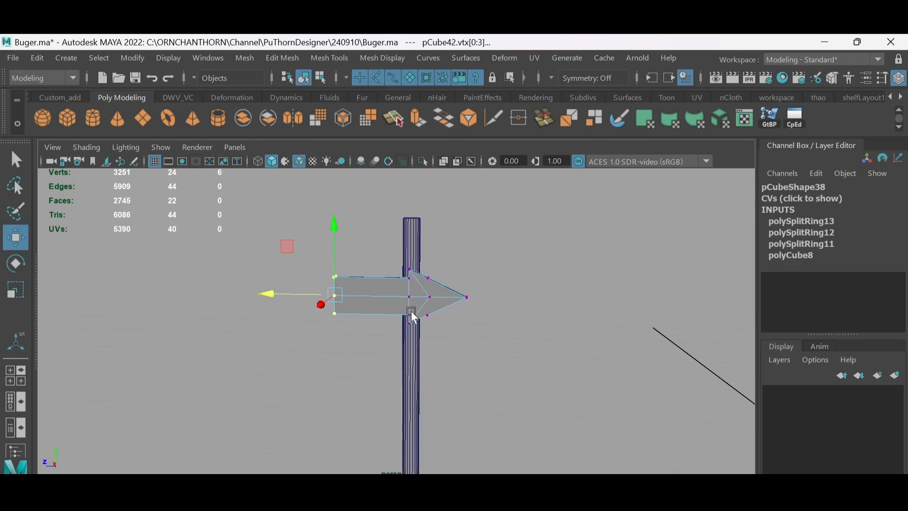
- Scale the arrow sign up vertically to make it taller
scroll(411, 312, "down", 1)
double_click(410, 312)
key("r")
left_click_drag(401, 232, 401, 215)
scroll(384, 265, "down", 1)
key("w")
- Slide the arrow sign along so the pole meets its body, and deselect it
left_click_drag(343, 295, 468, 299)
left_click_drag(468, 299, 449, 352, "alt")
scroll(402, 317, "down", 1)
key("r")
key("w")
left_click_drag(453, 358, 351, 321)
left_click_drag(294, 322, 316, 322)
left_click_drag(412, 325, 445, 328, "alt")
right_click_drag(444, 328, 464, 303)
left_click(465, 290)
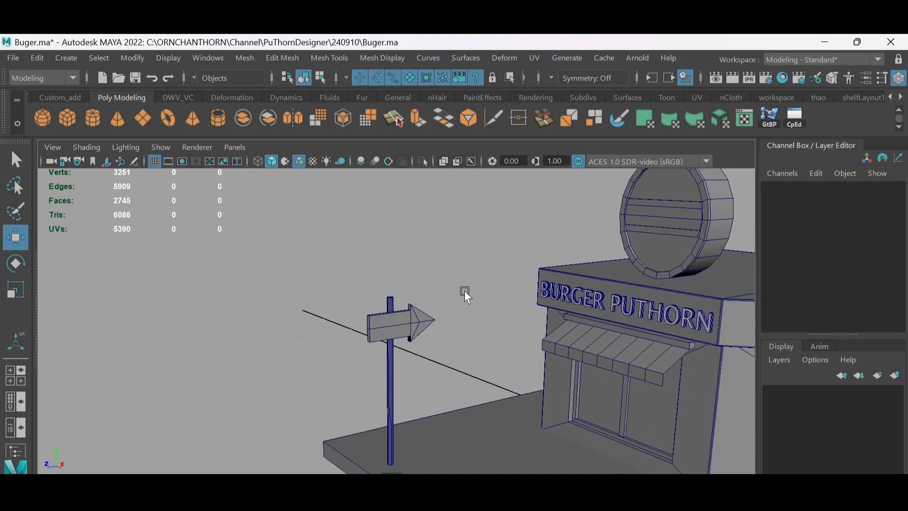
- Duplicate the oval roof sign, combine the copy into one object and centre its pivot
key("alt+5")
mouse_move(464, 291)
left_mouse_down("alt")
mouse_move(411, 254)
mouse_move(464, 280)
left_mouse_up("alt")
key("alt+5")
middle_click_drag(464, 280, 388, 291, "alt")
left_click_drag(457, 237, 544, 265)
key("ctrl+d")
left_click(69, 99)
left_click(92, 117)
left_click(193, 118)
- Set the duplicated oval sign's Rotate Y to 90 and move it off the roof to above the arrow signpost
left_click(875, 243)
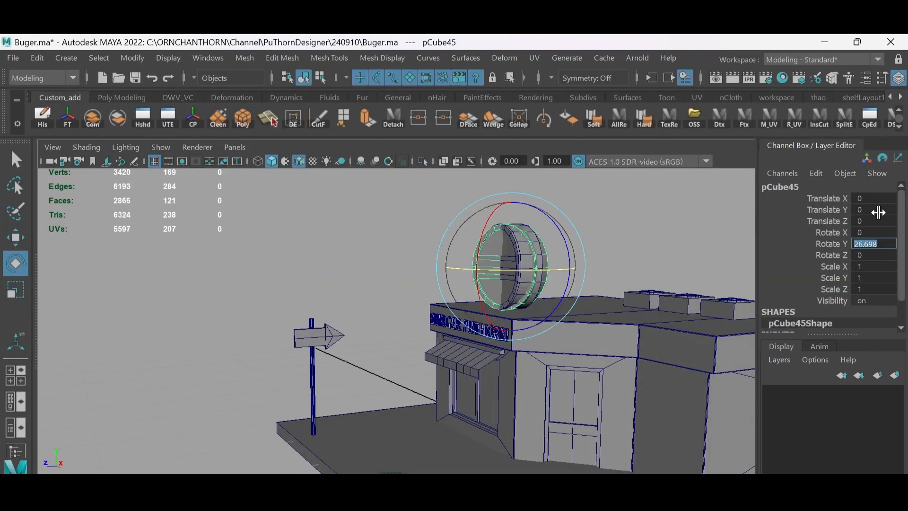
type("90")
key("Return")
left_click_drag(477, 268, 279, 268)
left_click_drag(392, 268, 423, 254, "alt")
left_click_drag(360, 196, 361, 211)
left_click_drag(411, 321, 302, 327, "alt")
right_click_drag(331, 340, 438, 432, "alt")
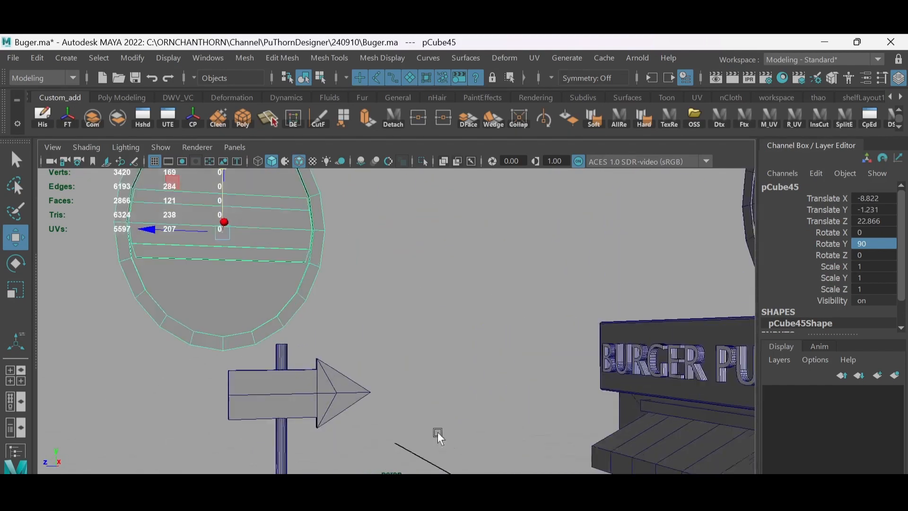
- Align the duplicated oval sign directly over the top of the pole at about X -9.348, Z 20.305
middle_click_drag(303, 360, 411, 331, "alt")
left_click_drag(410, 331, 396, 320, "alt")
middle_click_drag(396, 320, 399, 385, "alt")
left_click_drag(233, 222, 327, 230)
left_click_drag(326, 265, 525, 265, "alt")
left_click_drag(498, 248, 482, 248)
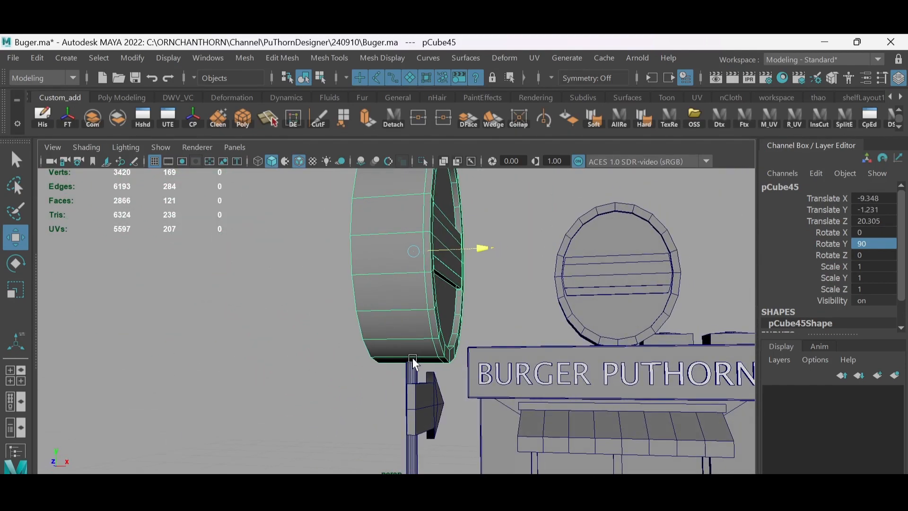
- Raise the duplicated oval sign slightly above the top of the pole
left_click_drag(412, 358, 284, 350, "alt")
right_click_drag(407, 331, 340, 294, "alt")
left_click_drag(401, 220, 401, 216)
left_click_drag(392, 258, 472, 293, "alt")
- Add a small rectangular box and move it onto the pole between the oval sign and the arrow sign
left_click(481, 311)
right_click_drag(482, 310, 450, 303, "alt")
left_click_drag(502, 385, 440, 391)
left_click_drag(495, 315, 495, 286)
left_click_drag(501, 353, 458, 348, "alt")
left_click_drag(478, 350, 406, 345, "alt")
right_click_drag(407, 331, 450, 350, "alt")
left_click_drag(442, 268, 443, 189)
right_click_drag(407, 293, 511, 341, "alt")
left_click_drag(537, 273, 338, 284)
mouse_move(420, 298)
left_mouse_down()
mouse_move(440, 307)
mouse_move(433, 298)
left_mouse_up()
right_click_drag(478, 340, 425, 317, "alt")
left_click_drag(425, 322, 462, 331, "alt")
- Scale the box into a low, wide sign board and centre it on the pole below the oval sign
key("r")
left_click_drag(380, 320, 213, 317)
left_click_drag(369, 307, 418, 316, "alt")
left_click_drag(342, 321, 333, 321)
left_click_drag(408, 259, 408, 251)
left_click_drag(411, 255, 440, 279, "alt")
- Select the oval sign on the pole and adjust its height above the rectangular board
left_click(432, 326)
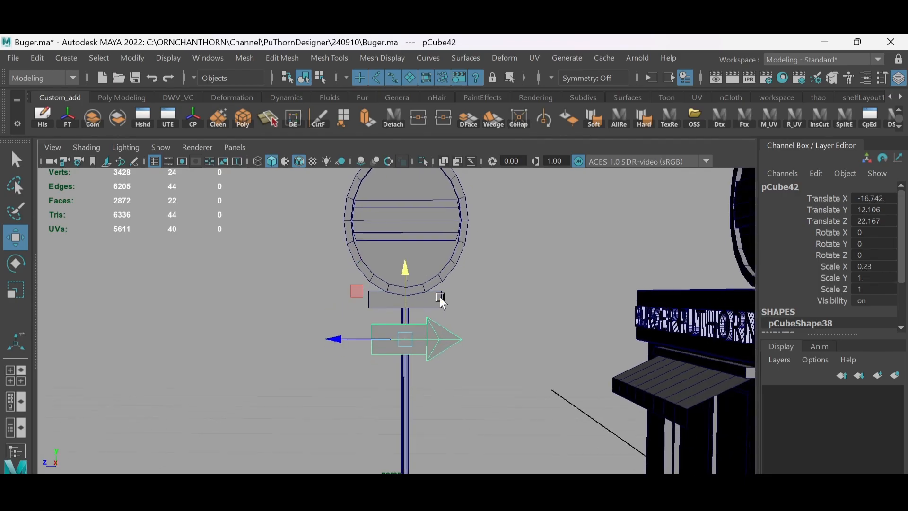
left_click(440, 288)
left_click_drag(407, 180, 408, 185)
right_click_drag(478, 302, 455, 296, "alt")
middle_click_drag(455, 296, 429, 306, "alt")
- Flatten the base of the pole's oval sign by raising its lowest vertices, and return to object mode
key("F9")
left_click_drag(400, 310, 358, 289)
left_click_drag(379, 273, 379, 266)
left_click_drag(388, 310, 379, 265)
right_click_drag(390, 282, 410, 285, "alt")
left_click_drag(420, 278, 327, 309)
left_click_drag(376, 233, 376, 230)
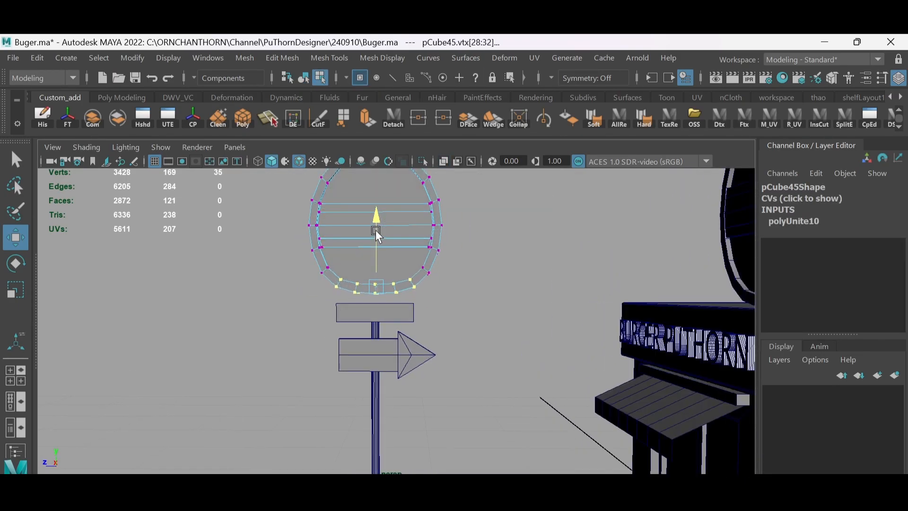
right_click_drag(377, 237, 396, 244, "alt")
middle_click_drag(401, 257, 401, 270, "alt")
left_click_drag(404, 270, 342, 311)
left_click_drag(373, 228, 374, 225)
left_click_drag(385, 280, 363, 307)
key("F8")
- Lower the oval sign so its flattened base rests on the rectangular board, and deselect it
right_click_drag(394, 282, 379, 278, "alt")
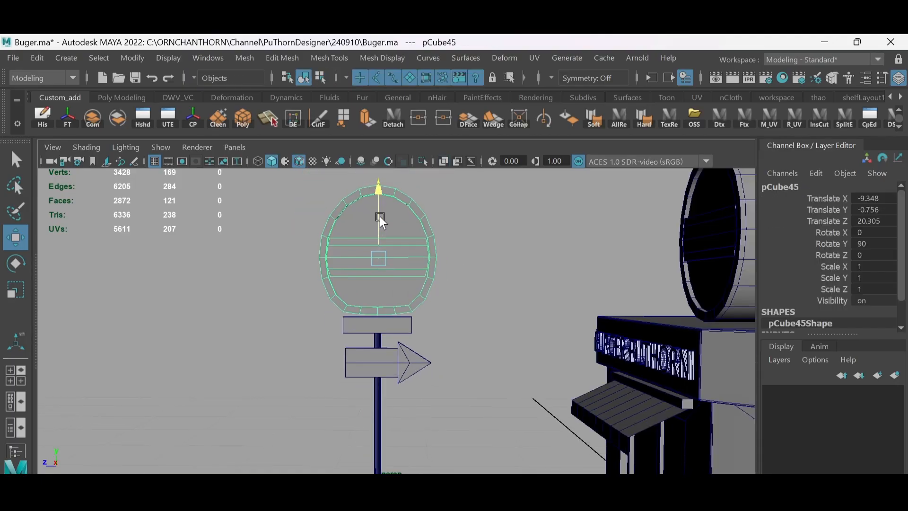
left_click_drag(380, 216, 380, 219)
right_click_drag(445, 272, 419, 263, "alt")
left_click_drag(421, 263, 452, 278, "alt")
left_click(429, 269)
right_click_drag(429, 268, 463, 277, "alt")
- Duplicate the BURGER PUTHORN lettering, set its Rotate Y to 90 and move it to the signpost at about Z 24.8
left_click(527, 285)
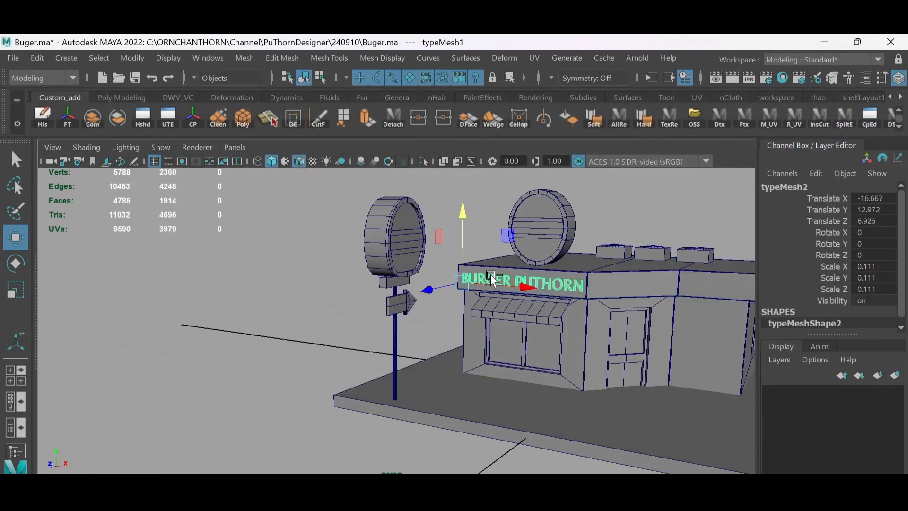
key("e")
key("w")
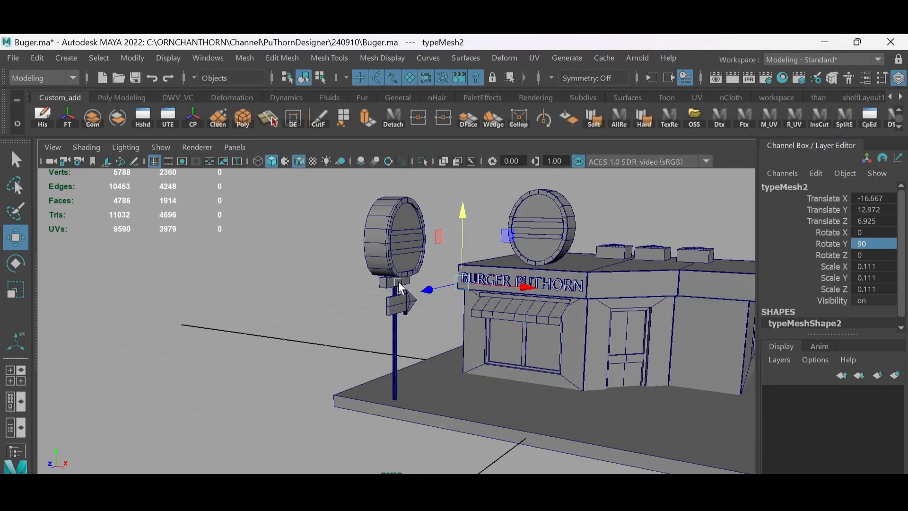
left_click_drag(398, 282, 428, 294, "alt")
left_click_drag(428, 294, 325, 335)
key("ctrl+z")
right_click_drag(220, 233, 260, 248, "alt")
left_click_drag(260, 248, 277, 256, "alt")
- Scale the duplicated lettering to about 0.031 and fit it within the rectangular board under the oval sign
key("r")
left_click_drag(317, 273, 282, 274)
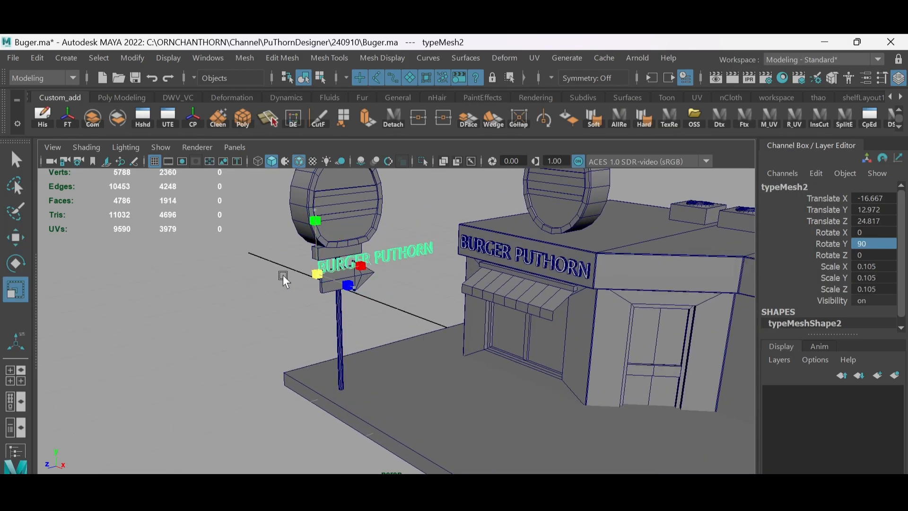
left_click_drag(318, 234, 317, 219)
key("f")
left_click_drag(356, 301, 284, 303, "alt")
key("r")
left_click_drag(187, 341, 213, 347)
key("w")
key("ctrl+z")
left_click_drag(124, 343, 147, 338)
key("r")
left_click_drag(209, 342, 241, 326)
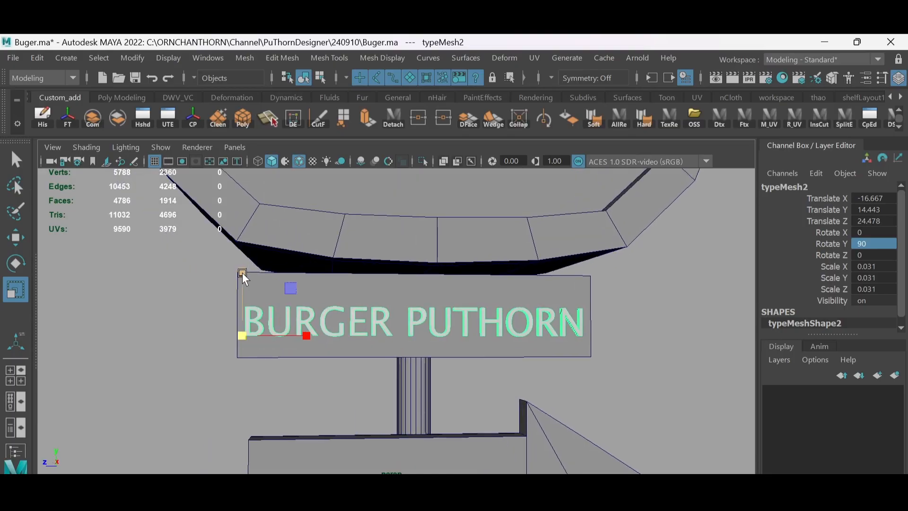
- Centre the small BURGER PUTHORN lettering on the front face of the board and deselect it
key("w")
right_click_drag(302, 296, 272, 284, "alt")
left_click_drag(271, 285, 357, 294, "alt")
left_click_drag(365, 281, 364, 274)
left_click_drag(425, 334, 416, 309)
left_click(459, 329)
- Review the shop and signpost from several angles with the wireframe overlay off and on
right_click_drag(416, 310, 389, 307, "alt")
key("alt+5")
left_click_drag(389, 307, 485, 362, "alt")
middle_click_drag(485, 361, 417, 334, "alt")
mouse_move(417, 334)
right_mouse_down("alt")
mouse_move(350, 264)
mouse_move(463, 320)
mouse_move(415, 324)
right_mouse_up("alt")
mouse_move(414, 324)
left_mouse_down("alt")
mouse_move(384, 360)
mouse_move(430, 344)
left_mouse_up("alt")
key("alt+5")
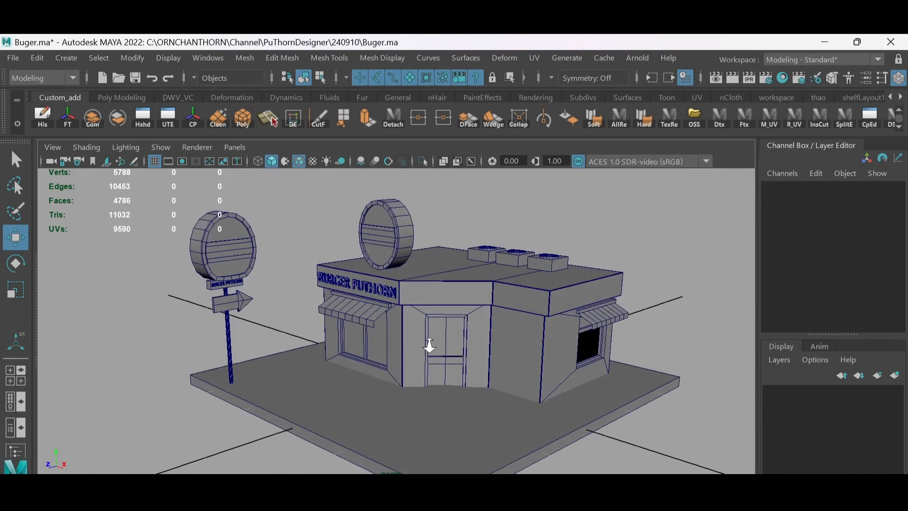
mouse_move(430, 344)
right_mouse_down("alt")
mouse_move(386, 278)
mouse_move(361, 290)
right_mouse_up("alt")
- Create a new 3D text object reading "OPEN"
left_click(900, 98)
left_click(900, 99)
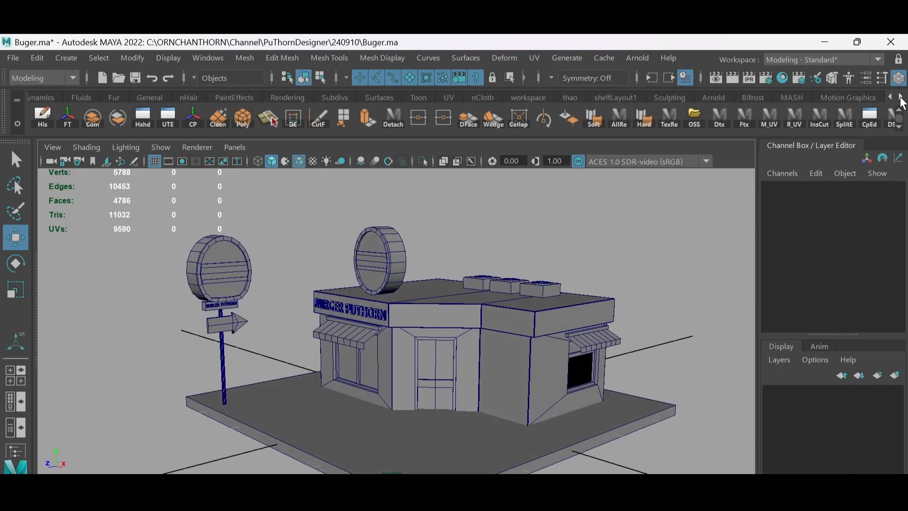
left_click(901, 98)
left_click(712, 98)
left_click(295, 114)
type("OPEN")
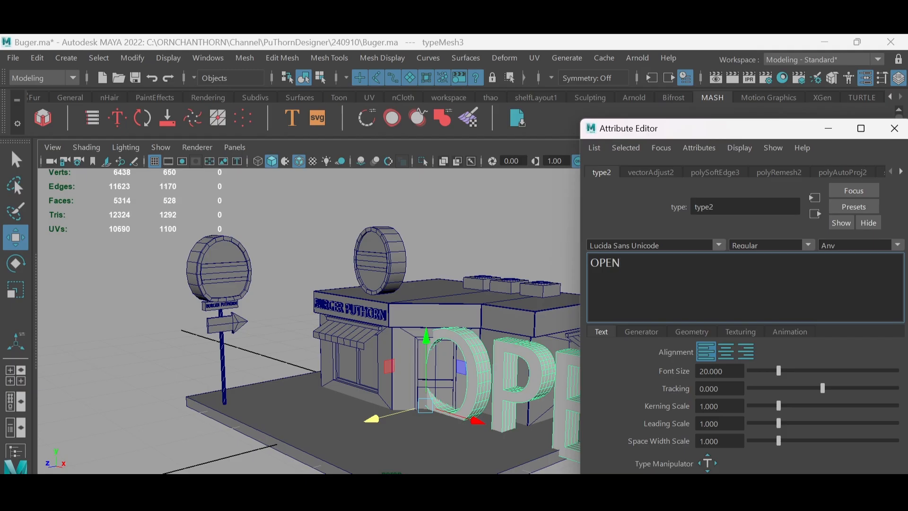
- Centre-align the OPEN text, change its font to Stencil and close its attributes
left_click(700, 245)
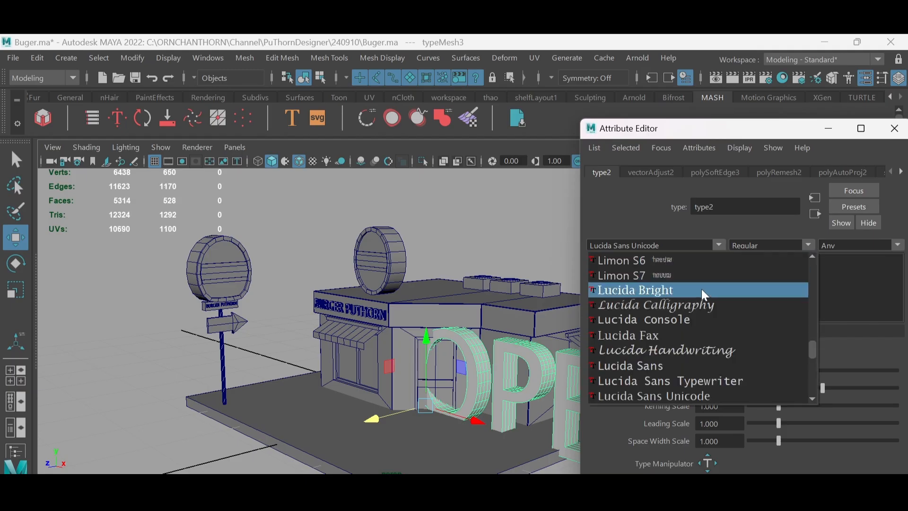
left_click(682, 379)
left_click(726, 352)
left_click(719, 245)
left_click_drag(812, 330, 812, 369)
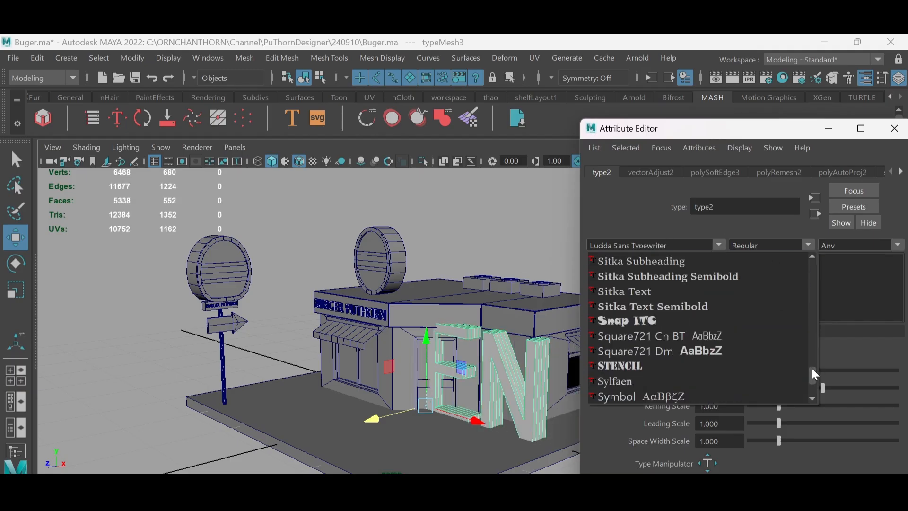
left_click(623, 365)
key("ctrl+a")
- Delete the OPEN text's construction history and set its Rotate Y to 90
left_click(890, 97)
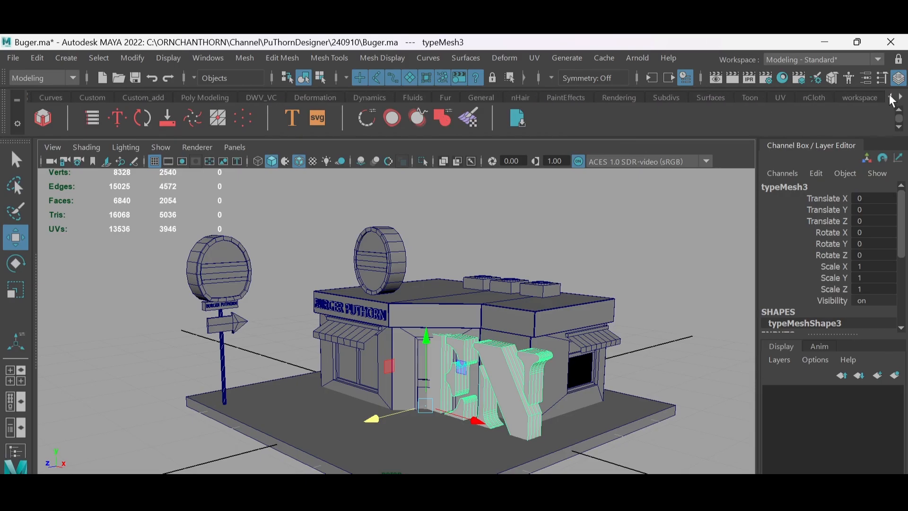
left_click(191, 97)
left_click(44, 117)
left_click_drag(416, 340, 420, 312, "alt")
key("e")
left_click_drag(440, 356, 343, 328)
left_click(867, 244)
type("90")
key("Return")
- Scale the OPEN text down to about 0.289 and move it beside the signpost pole
key("w")
key("r")
left_click_drag(342, 329, 142, 333, "alt")
key("w")
left_click_drag(142, 334, 189, 307, "alt")
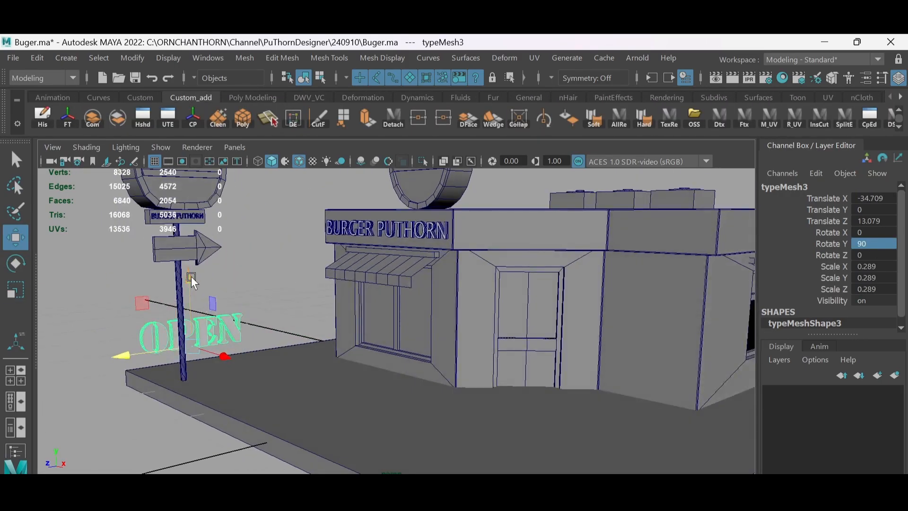
- Raise the OPEN text to about Y 8.705 and bring it closer to the arrow sign at about X -18.464
left_click_drag(192, 277, 193, 194)
left_click_drag(198, 265, 262, 282, "alt")
scroll(262, 281, "down", 4)
left_click_drag(234, 347, 418, 361)
left_click_drag(419, 360, 354, 327, "alt")
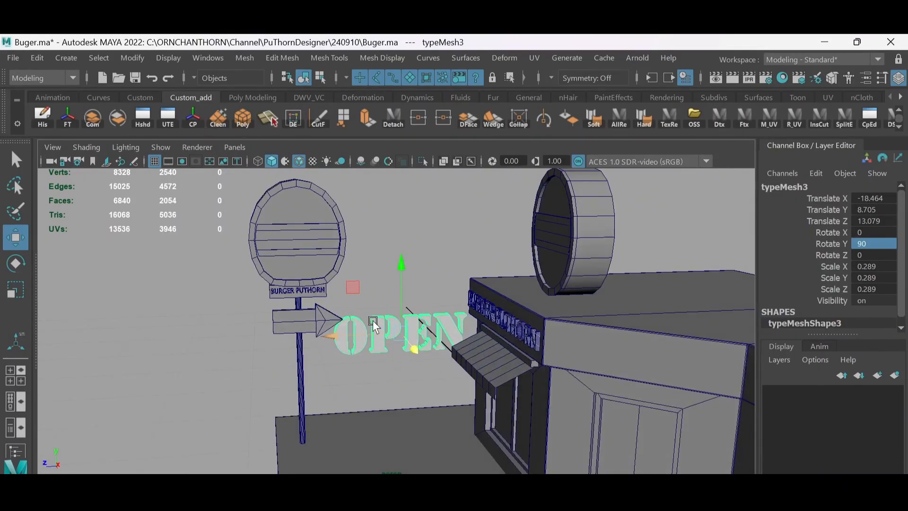
- Move the OPEN text to about X -16.661, Y 10.489, Z 20.005 and scale it to about 0.104
left_click_drag(402, 265, 402, 246)
left_click_drag(334, 317, 264, 323)
left_click_drag(265, 322, 417, 342, "alt")
left_click_drag(416, 342, 380, 346, "alt")
key("r")
left_click_drag(331, 332, 300, 334)
scroll(382, 347, "up", 3)
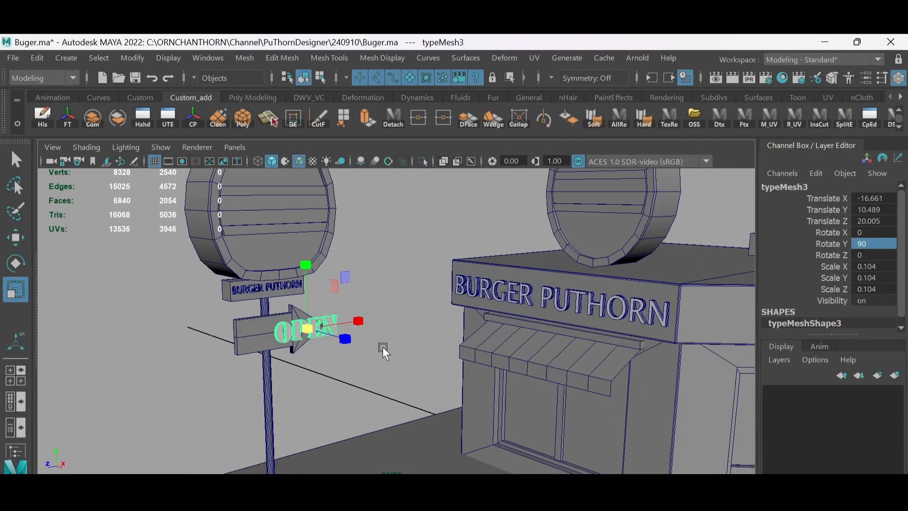
- Slide the OPEN text onto the front face of the arrow sign's body, fine-tune its placement and deselect it
scroll(382, 347, "up", 4)
left_click_drag(382, 347, 421, 308, "alt")
key("w")
left_click_drag(312, 323, 194, 316)
mouse_move(402, 326)
left_mouse_down()
mouse_move(420, 327)
mouse_move(395, 326)
left_mouse_up()
mouse_move(378, 321)
left_mouse_down("alt")
mouse_move(412, 288)
mouse_move(379, 323)
left_mouse_up("alt")
key("r")
left_click(454, 294)
- Turn off the wireframe overlay on the shaded model
key("alt+5")
scroll(454, 303, "down", 5)
left_click_drag(437, 305, 478, 350, "alt")
middle_click_drag(478, 350, 380, 256, "alt")
left_click_drag(342, 319, 351, 293, "alt")
- Create a polygon cylinder and place it on the base slab between the signpost and the shop front
left_click(249, 100)
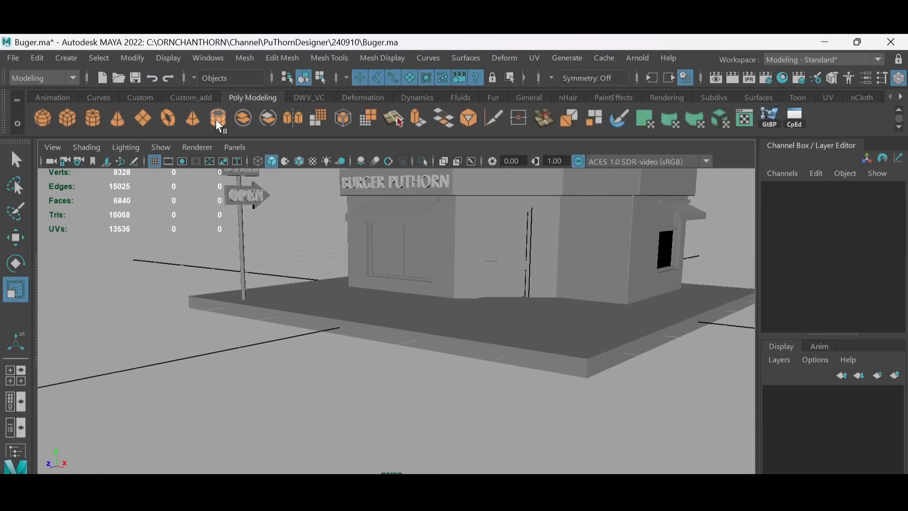
left_click(92, 121)
left_click_drag(466, 274, 439, 307, "alt")
key("w")
left_click_drag(456, 316, 378, 338)
left_click_drag(402, 338, 450, 312, "alt")
left_click_drag(455, 283, 456, 265)
left_click_drag(440, 272, 330, 241, "alt")
left_click_drag(343, 326, 362, 317, "alt")
- Stretch the cylinder into a tall post by raising its top vertices, and scale them inward to taper it
scroll(363, 288, "up", 2)
key("r")
key("w")
key("F9")
left_click_drag(340, 270, 341, 175)
left_click_drag(355, 304, 366, 279, "alt")
key("r")
left_click_drag(365, 264, 355, 264)
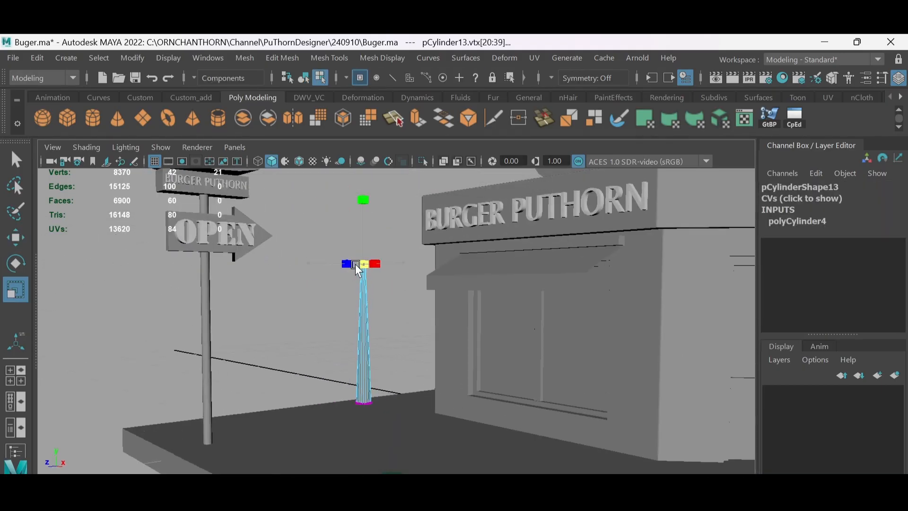
- Adjust the top vertices of the tapered post beside the signpost, undo the last change and return to object mode
scroll(399, 382, "up", 3)
left_click_drag(399, 382, 399, 378, "alt")
key("w")
left_click_drag(360, 423, 422, 362)
key("r")
key("w")
left_click_drag(406, 203, 445, 233)
left_click_drag(426, 194, 413, 247)
key("ctrl+z")
scroll(429, 234, "down", 3)
scroll(413, 247, "up", 1)
key("F8")
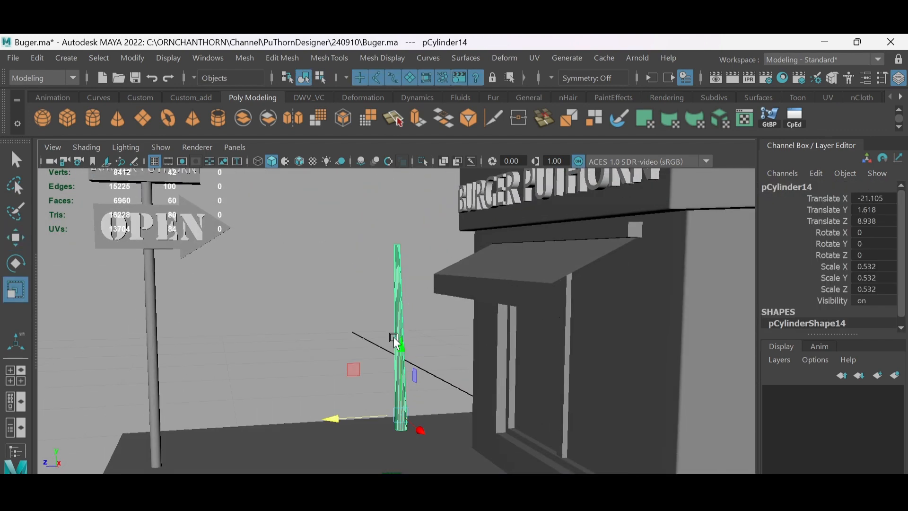
- Duplicate the post, shrink the copy to a scale of about 0.23, and tilt it about 21 degrees in X against the trunk as a branch
left_click_drag(377, 358, 358, 371)
key("w")
key("r")
left_click_drag(401, 347, 361, 239)
scroll(374, 303, "up", 3)
key("w")
left_click_drag(366, 307, 356, 307)
scroll(396, 262, "down", 2)
left_click_drag(396, 262, 405, 358, "alt")
left_click_drag(405, 358, 349, 356, "alt")
- Insert an edge loop midway along the branch and shift it to bend the branch
scroll(384, 314, "up", 4)
right_click_drag(384, 314, 384, 284)
left_click(368, 296)
right_click_drag(405, 263, 345, 315, "ctrl")
left_click_drag(346, 321, 339, 320)
- Add two more edge loops along the branch, one above and one below the bend, and shift the upper one outward
left_click(360, 290)
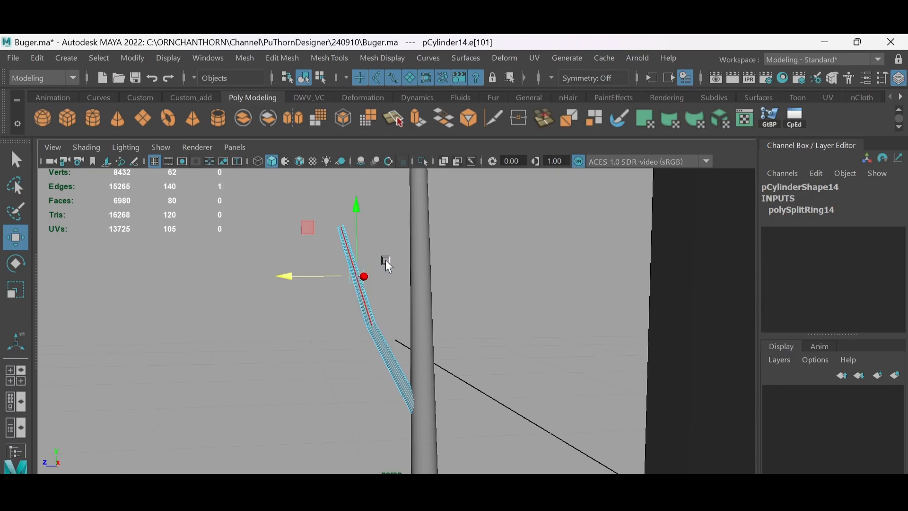
right_click_drag(385, 259, 339, 289, "ctrl")
left_click_drag(329, 276, 324, 275)
left_click(393, 369)
right_click_drag(425, 348, 403, 373, "ctrl")
- Adjust the vertices near the branch's tip to smooth its curve, and return to object mode
key("F9")
mouse_move(325, 213)
left_mouse_down()
mouse_move(357, 240)
mouse_move(334, 228)
left_mouse_up()
mouse_move(333, 259)
left_mouse_down()
mouse_move(366, 286)
mouse_move(343, 273)
left_mouse_up()
scroll(368, 287, "down", 2)
key("F8")
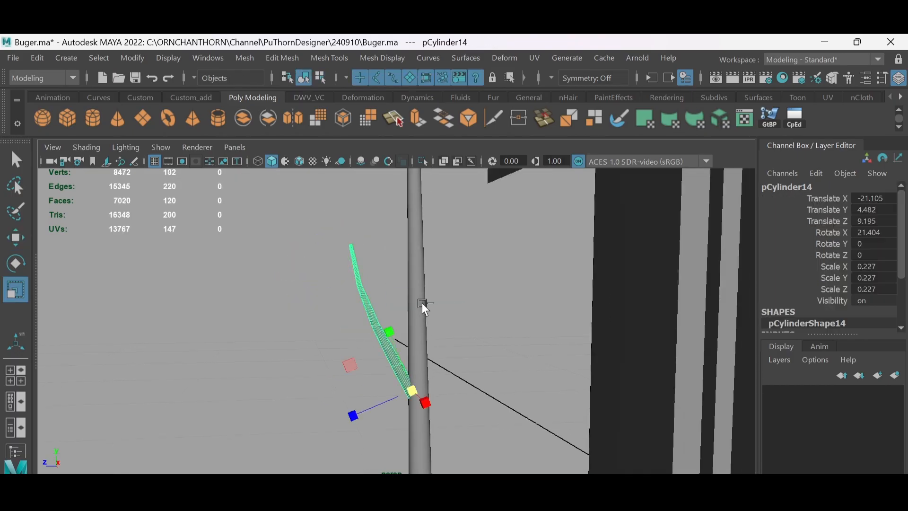
- Duplicate the branch, freeze the copy's transforms, and set its Rotate Y to 180 so it faces the opposite way
left_click(191, 99)
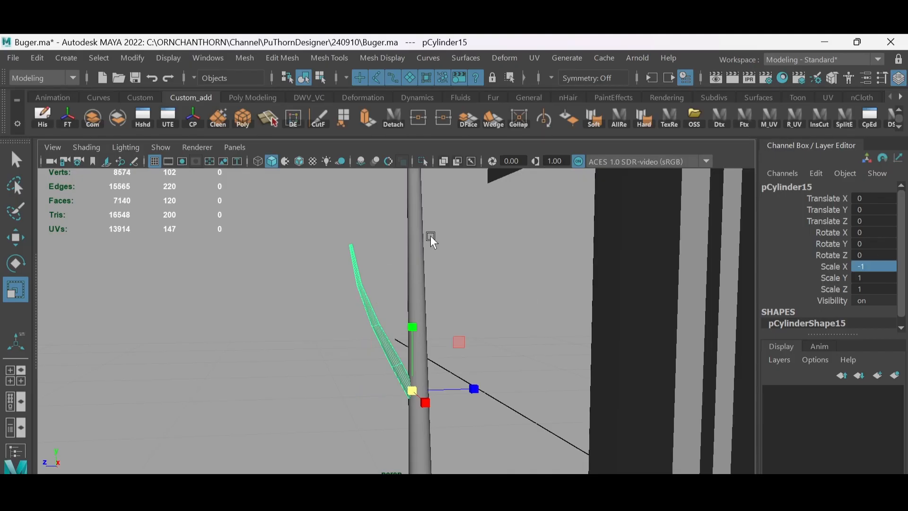
left_click_drag(431, 235, 452, 315, "alt")
key("ctrl+z")
key("e")
left_click_drag(424, 358, 466, 354)
left_click(866, 243)
type("180")
key("Return")
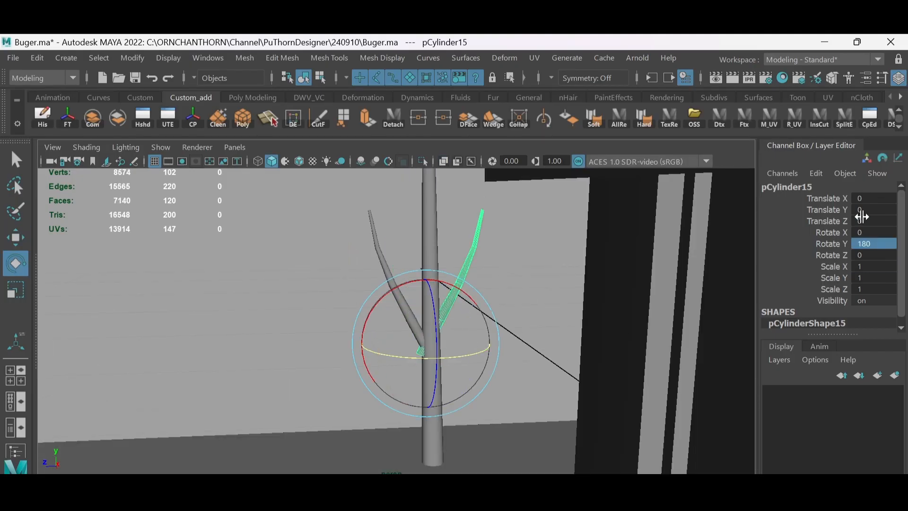
- Move the turned branch against the opposite side of the trunk, somewhat higher than the first one, and deselect it
key("w")
left_click_drag(497, 327, 473, 340, "alt")
middle_click_drag(473, 341, 480, 378, "alt")
left_click_drag(429, 310, 435, 274)
left_click_drag(352, 335, 355, 335)
scroll(467, 276, "down", 3)
left_click_drag(467, 277, 402, 279, "alt")
left_click(398, 277)
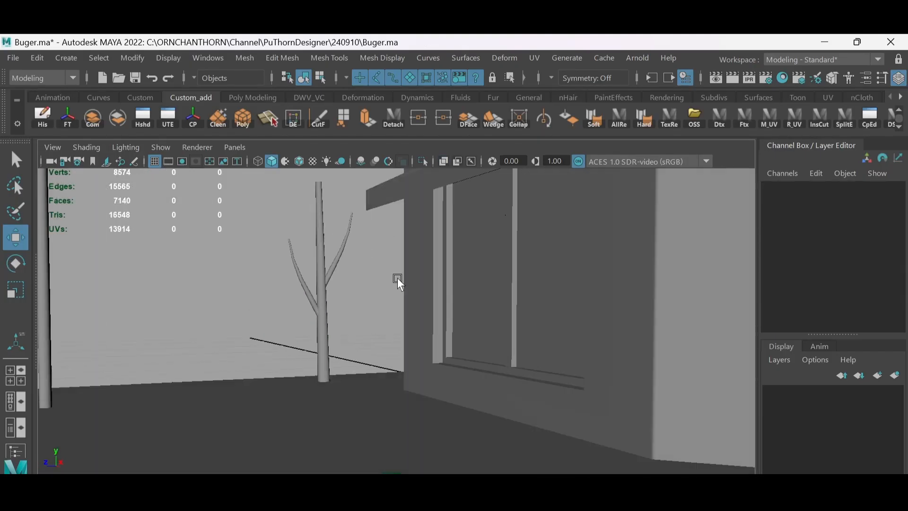
- Combine the trunk and both branches into one mesh, and add a polygon sphere beside them
left_click(346, 230)
left_click(326, 331, "shift")
left_click(92, 118)
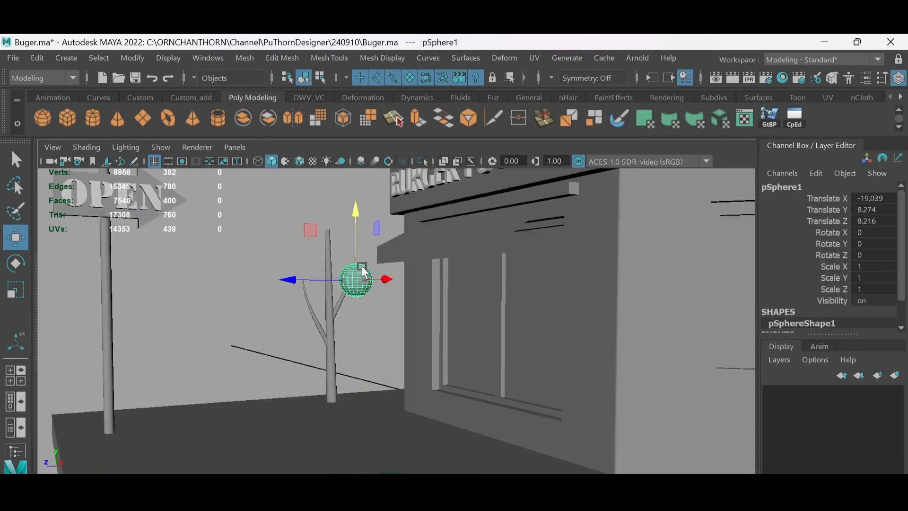
- Scale the sphere up to about 2.57 and place it on top of the trunk as foliage
key("r")
left_click_drag(348, 275, 376, 276)
key("w")
left_click_drag(349, 233, 350, 171)
left_click_drag(331, 189, 265, 223, "alt")
left_click_drag(237, 232, 315, 253, "alt")
mouse_move(327, 241)
left_mouse_down("alt")
mouse_move(270, 227)
mouse_move(326, 227)
left_mouse_up("alt")
left_click_drag(343, 229, 342, 218)
left_click_drag(350, 246, 331, 227, "alt")
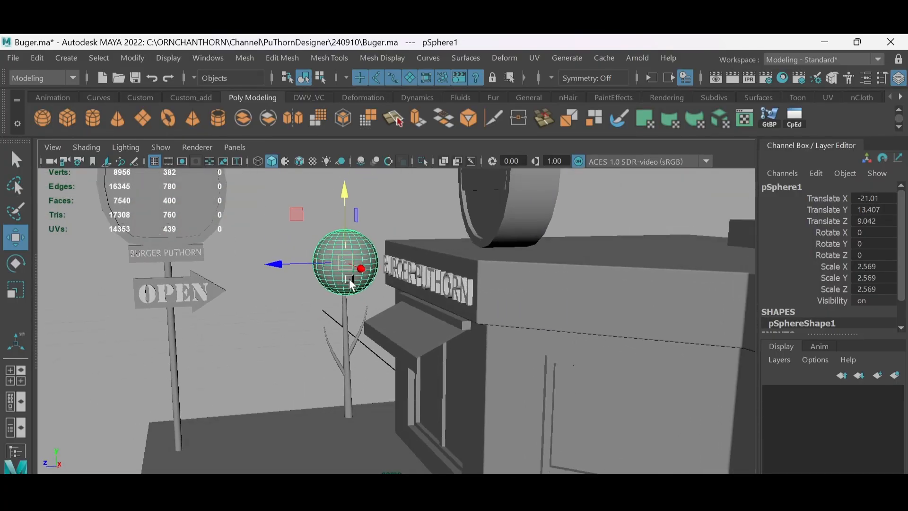
- Enlarge the foliage sphere to a scale of about 3.86 and raise it above the trunk
key("r")
key("w")
left_click_drag(347, 265, 402, 267)
key("r")
left_click_drag(331, 274, 289, 274)
key("w")
left_click_drag(298, 286, 318, 233, "alt")
- Set the foliage sphere's Subdivisions Axis to 8 and Subdivisions Height to 4 for a low-poly look
left_click(803, 324)
left_click_drag(901, 292, 901, 316)
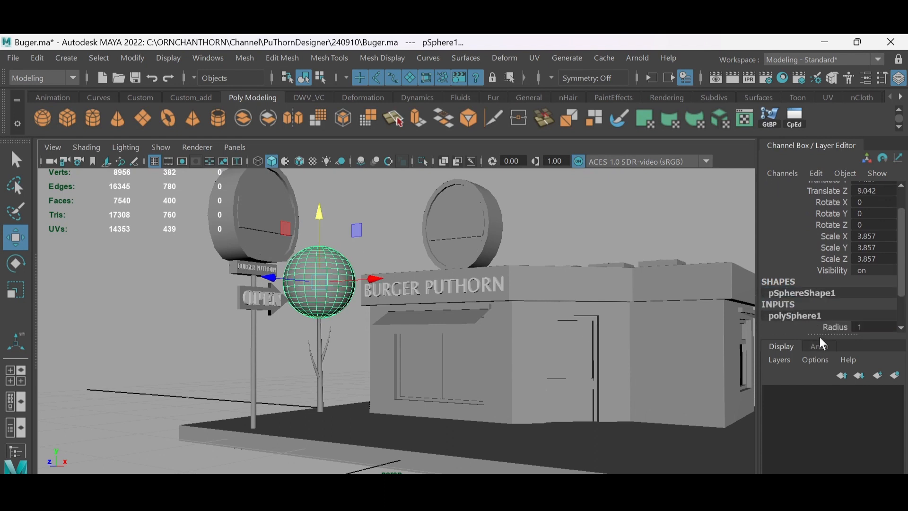
left_click_drag(820, 335, 825, 379)
left_click(837, 341)
mouse_move(854, 338)
left_mouse_down()
mouse_move(861, 338)
mouse_move(846, 350)
left_mouse_up()
left_click(861, 350)
type("4")
key("Return")
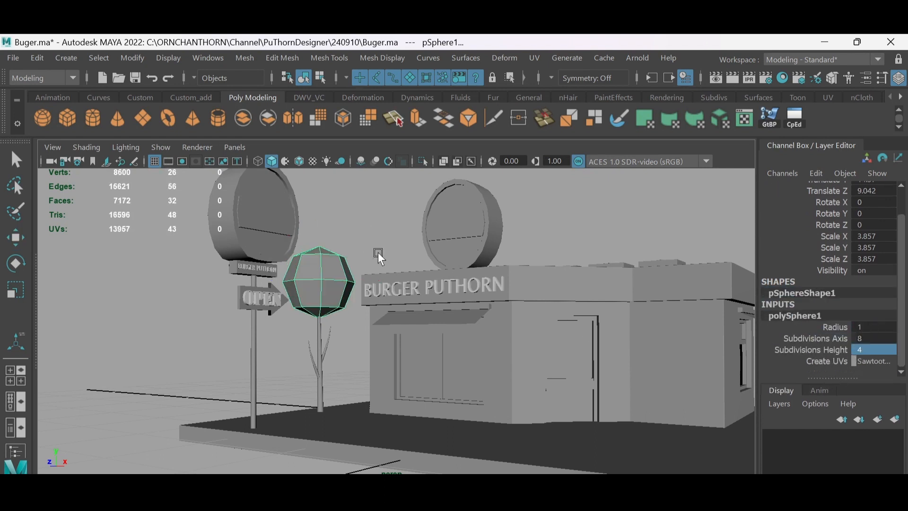
- Enlarge the low-poly foliage sphere to a scale of about 4.42 and lower it slightly onto the trunk
left_click_drag(379, 256, 351, 270, "alt")
scroll(362, 279, "up", 2)
key("r")
mouse_move(352, 270)
left_mouse_down("alt")
mouse_move(379, 269)
mouse_move(361, 270)
left_mouse_up("alt")
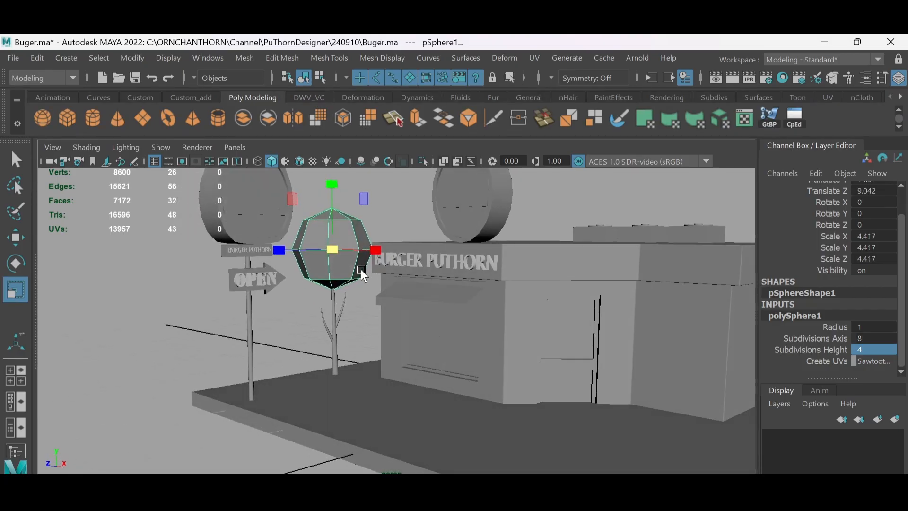
key("w")
left_click_drag(332, 188, 335, 195)
- Duplicate the foliage sphere, shrink the copy to a scale of about 2.52, and move it down beside the first branch
key("ctrl+d")
key("r")
left_click_drag(332, 254, 298, 331)
key("w")
left_click_drag(298, 331, 348, 273, "alt")
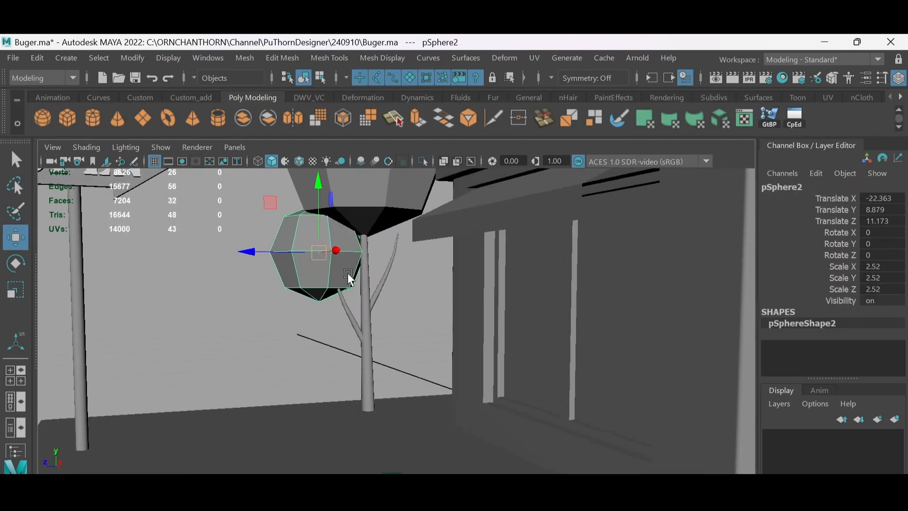
- Tilt the small foliage sphere about 24 degrees in X and 9 degrees in Z, and position it above the branch tip
key("e")
left_click_drag(288, 232, 253, 235)
key("w")
left_click_drag(253, 234, 308, 262, "alt")
left_click_drag(225, 316, 230, 293)
left_click_drag(229, 294, 288, 276, "alt")
left_click_drag(288, 276, 380, 262, "alt")
middle_click_drag(381, 262, 379, 326, "alt")
left_click_drag(358, 226, 380, 229)
left_click_drag(380, 230, 442, 310, "alt")
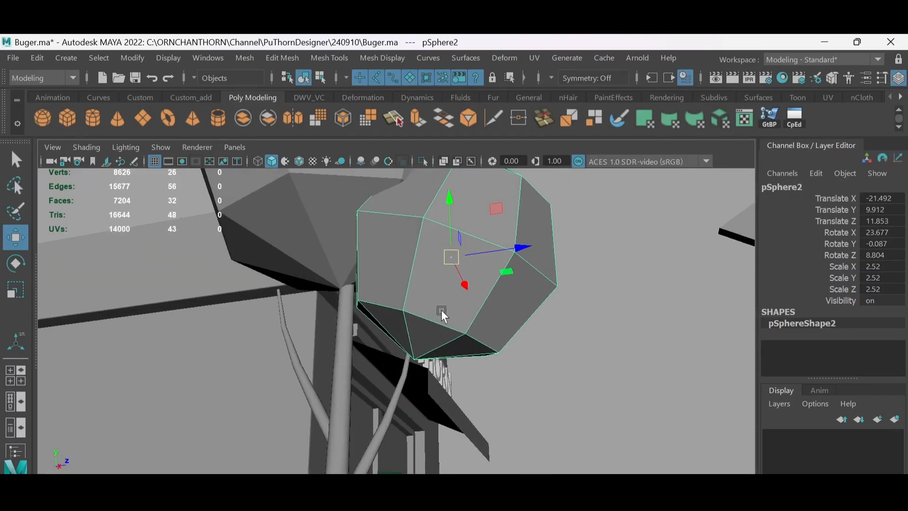
- Move the small sphere's pivot to its lowest vertex and place the sphere on the branch tip
key("d")
left_click(414, 361)
key("space")
left_click(430, 357)
middle_click_drag(429, 356, 452, 326, "alt")
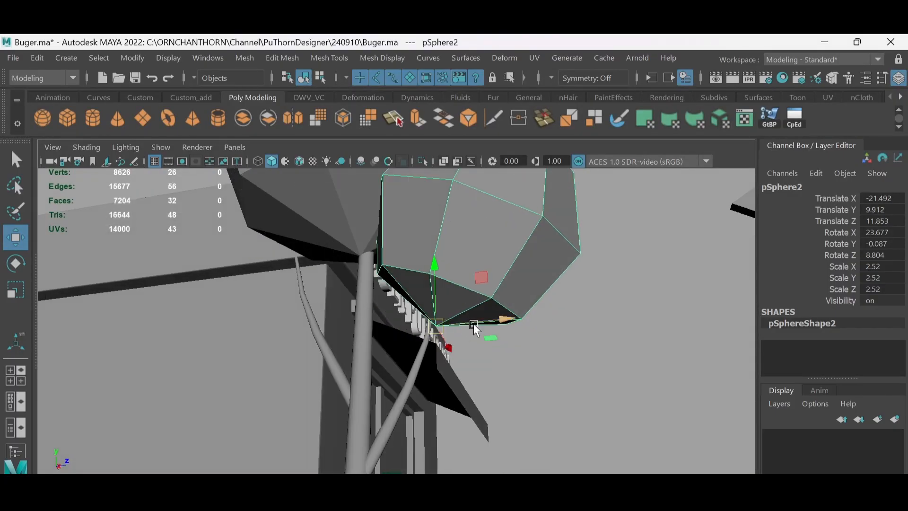
left_click_drag(474, 326, 451, 327)
left_click_drag(451, 327, 446, 279, "alt")
left_click_drag(447, 280, 428, 359)
- Scale the small foliage sphere to about 2.34 and refine its placement on the branch
key("r")
mouse_move(429, 359)
left_mouse_down("alt")
mouse_move(436, 358)
mouse_move(421, 357)
left_mouse_up("alt")
left_click_drag(421, 357, 457, 306, "alt")
key("w")
left_click_drag(437, 318, 428, 265)
- Duplicate the small foliage sphere and move the copy over to the opposite branch
scroll(441, 299, "down", 5)
key("ctrl+d")
left_click_drag(335, 288, 376, 285)
scroll(376, 285, "up", 3)
left_click_drag(376, 286, 402, 241, "alt")
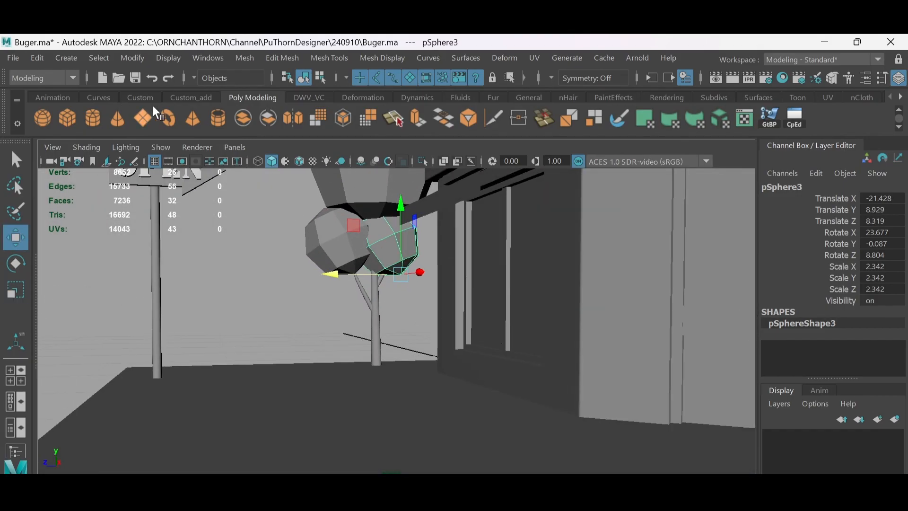
- Freeze the copied sphere's transforms, mirror it with Scale X -1, and rotate it about -41 degrees in X and -8 degrees in Z
left_click(190, 97)
left_click(68, 117)
left_click_drag(341, 265, 402, 253, "alt")
left_click(875, 266)
type("-1")
key("Return")
key("e")
left_click_drag(424, 216, 427, 263)
key("w")
left_click_drag(390, 265, 412, 252, "alt")
scroll(412, 252, "up", 4)
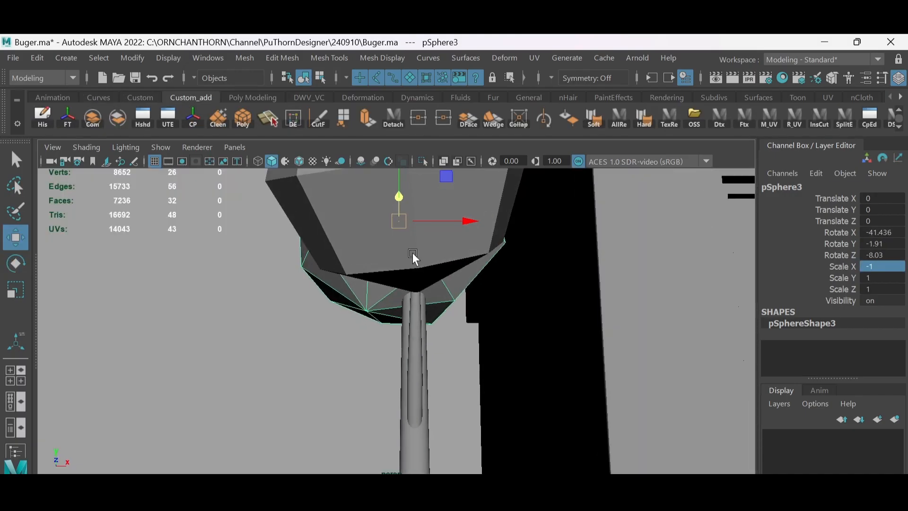
- Turn on the wireframe overlay, snap the mirrored sphere's pivot to its lowest vertex and bring it to the second branch's tip
key("d")
mouse_move(399, 221)
left_mouse_down()
mouse_move(367, 310)
mouse_move(310, 298)
left_mouse_up()
mouse_move(316, 304)
left_mouse_down()
mouse_move(366, 296)
mouse_move(376, 284)
left_mouse_up()
key("alt+5")
key("v")
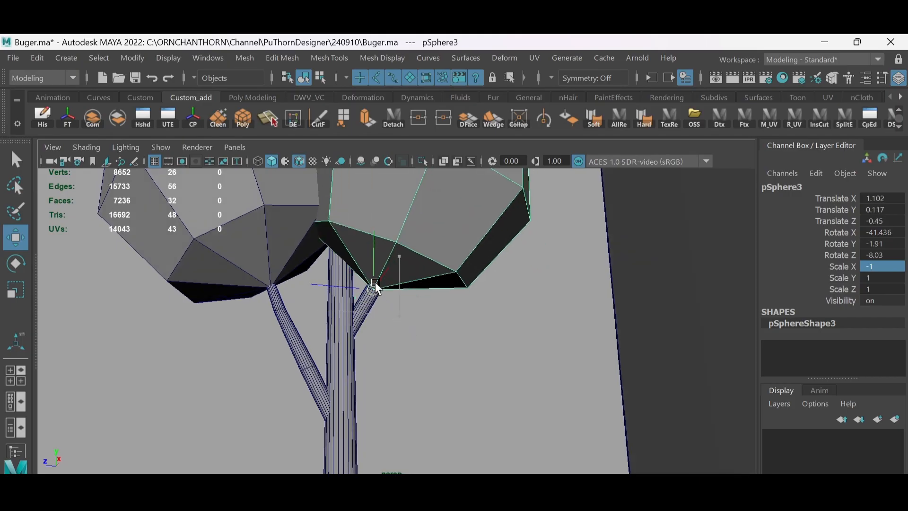
left_click_drag(382, 337, 378, 303, "alt")
key("e")
key("d")
left_click(364, 300)
- Fine-tune the mirrored foliage sphere's position on the second branch, undoing one misplaced move
key("w")
left_click_drag(378, 272, 396, 242)
scroll(396, 242, "down", 5)
left_click_drag(350, 242, 487, 224, "alt")
left_click_drag(449, 279, 436, 285)
key("ctrl+z")
left_click_drag(363, 250, 370, 261)
scroll(374, 260, "down", 5)
left_click_drag(438, 245, 435, 353, "alt")
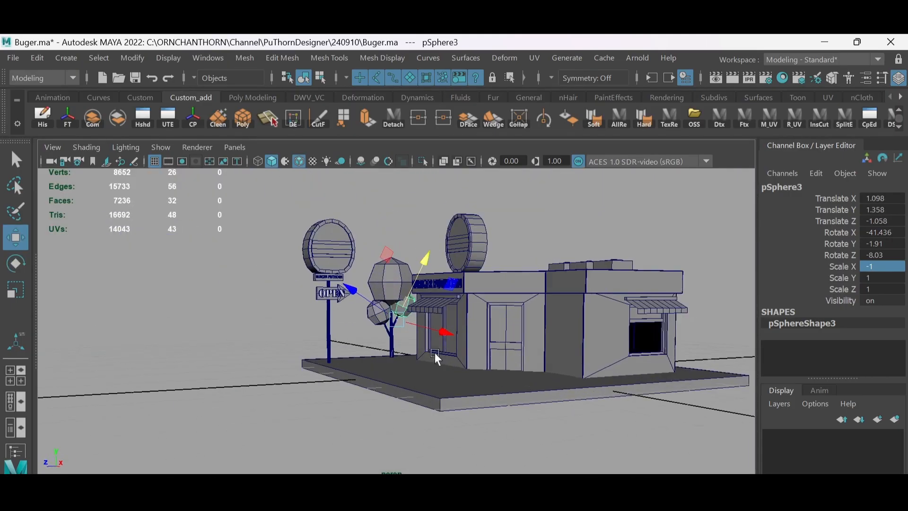
- Combine the large crown sphere and the two smaller foliage spheres into one mesh
scroll(435, 353, "up", 5)
left_click(381, 222, "shift")
left_click(356, 283, "shift")
left_click(94, 118)
- Lower the foliage and upper trunk vertices together to shorten the tree's trunk
left_click_drag(450, 251, 415, 243, "alt")
middle_click_drag(415, 243, 362, 272, "alt")
left_click(344, 359, "shift")
left_click(362, 313, "shift")
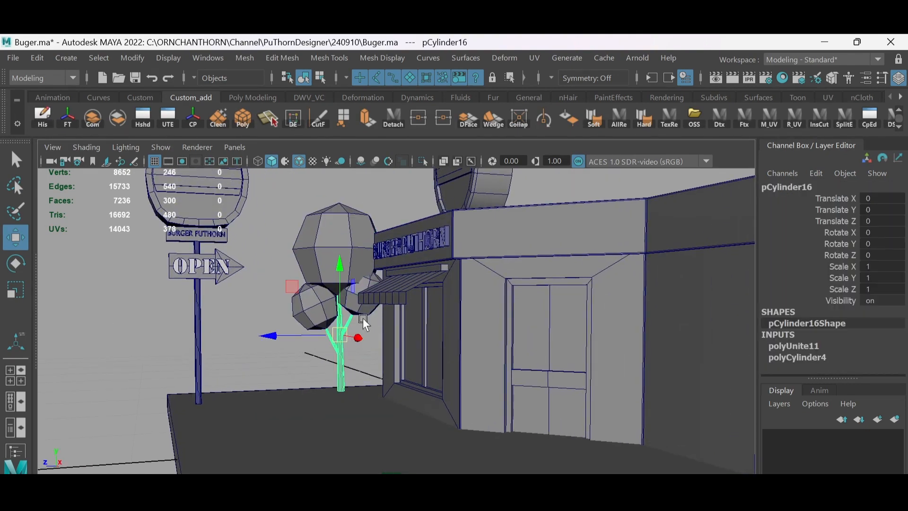
left_click(362, 311, "shift")
key("F9")
left_click_drag(270, 197, 439, 304)
key("b")
scroll(398, 331, "up", 5)
middle_click_drag(399, 336, 431, 321, "alt")
left_click(443, 162)
left_click(443, 161)
left_click_drag(335, 290, 351, 248, "ctrl")
left_click_drag(350, 248, 339, 240, "alt")
scroll(368, 244, "down", 5)
left_click(406, 248)
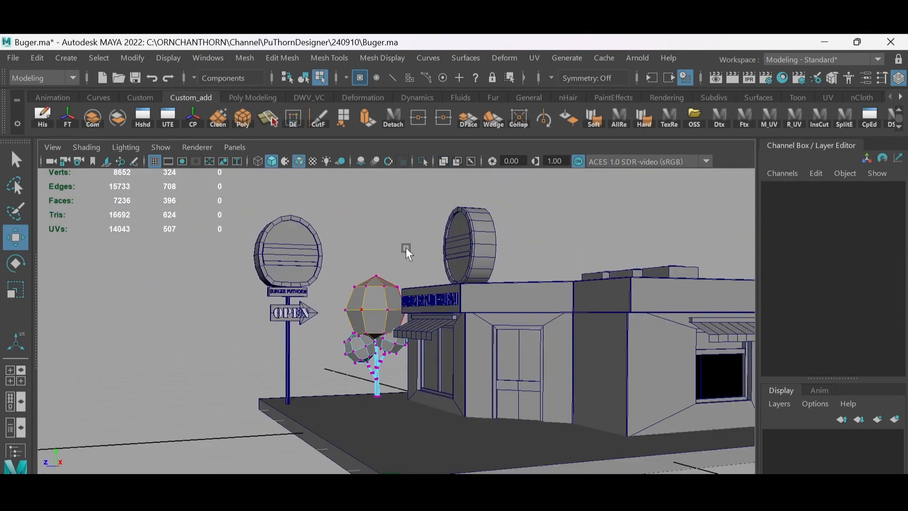
- Select the trunk and foliage, delete their history, and move the tree to Translate Y -0.064 and Z 1.449
key("F8")
left_click_drag(376, 279, 397, 307, "alt")
left_click(385, 284)
left_click(387, 344, "shift")
left_click(44, 118)
left_click_drag(337, 339, 326, 342)
left_click_drag(377, 270, 377, 272)
left_click_drag(399, 362, 432, 353, "alt")
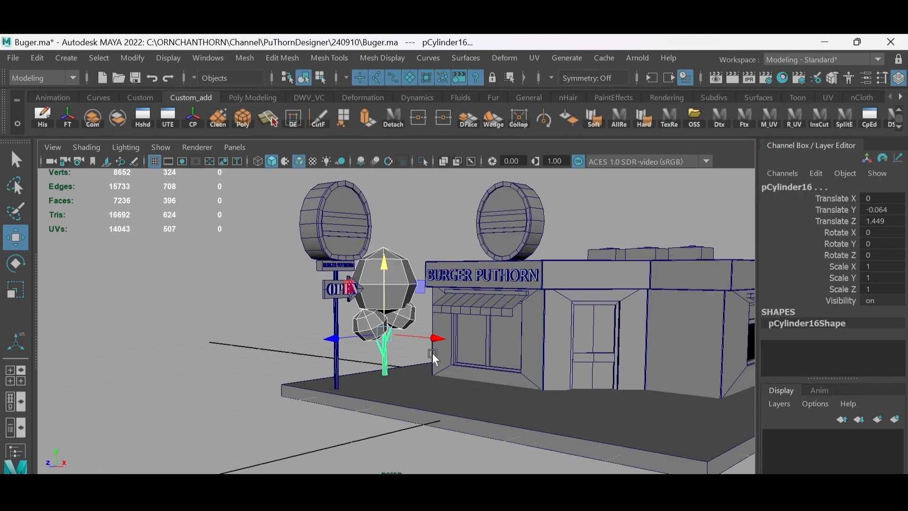
- Scale the ring of vertices at the base of the tree trunk and return to object selection
scroll(419, 306, "up", 3)
key("F9")
key("r")
left_click_drag(414, 319, 417, 195, "alt")
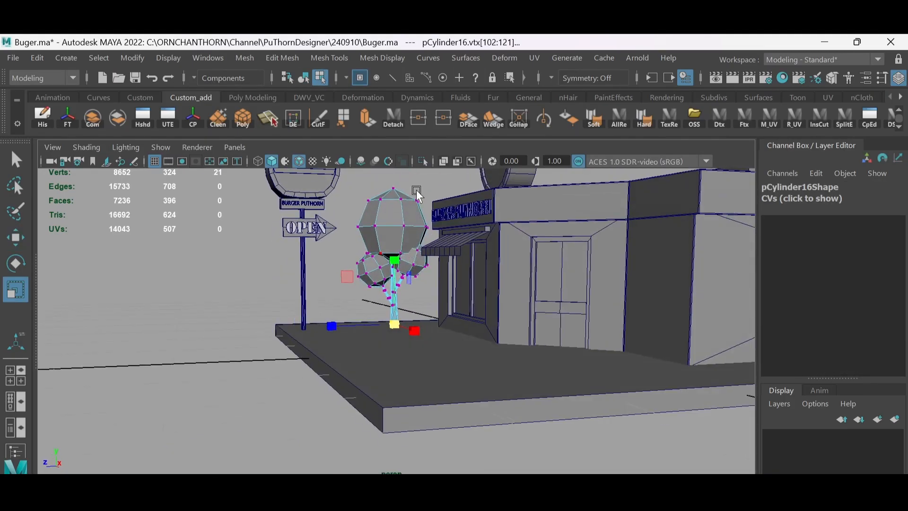
scroll(417, 195, "down", 5)
key("F8")
left_click(417, 208)
- Freeze the tree's transforms, duplicate the trunk and foliage, and move the copy to the shop's opposite side
left_click_drag(417, 260, 638, 331, "alt")
scroll(415, 303, "up", 3)
left_click(380, 263)
left_click(366, 292, "shift")
left_click(73, 122)
key("w")
key("ctrl+d")
left_click_drag(651, 371, 558, 362, "alt")
left_click_drag(397, 321, 572, 317)
left_click_drag(569, 299, 591, 302)
- Rotate and place the copied tree beside the side-window awning near the base's corner, and save the scene
left_click_drag(594, 298, 606, 265, "alt")
key("e")
left_click_drag(600, 293, 575, 293)
left_click_drag(615, 274, 579, 290, "alt")
mouse_move(613, 323)
left_mouse_down()
mouse_move(577, 326)
mouse_move(610, 317)
left_mouse_up()
left_click(253, 244)
left_click_drag(314, 286, 426, 264, "alt")
left_click(470, 213)
scroll(471, 255, "down", 5)
scroll(470, 256, "up", 5)
left_click_drag(470, 284, 492, 326, "alt")
key("ctrl+s")
left_click_drag(368, 242, 458, 256, "alt")
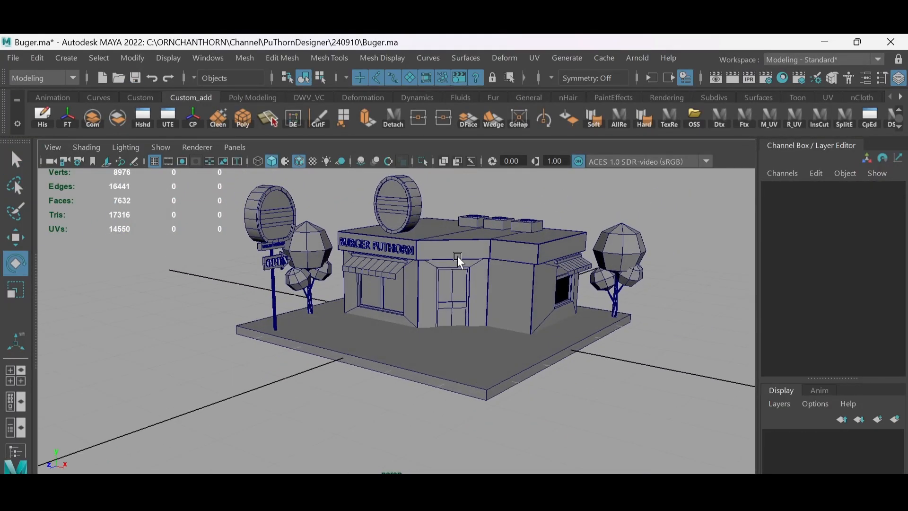
- Create a polygon cube and move it in front of the shop to X 11.643 and Z 5.893
right_click_drag(457, 247, 435, 279, "shift")
key("w")
left_click_drag(438, 279, 461, 322, "alt")
left_click_drag(521, 344, 588, 358)
left_click_drag(588, 358, 492, 336, "alt")
left_click_drag(413, 367, 381, 374)
left_click_drag(381, 374, 501, 331, "alt")
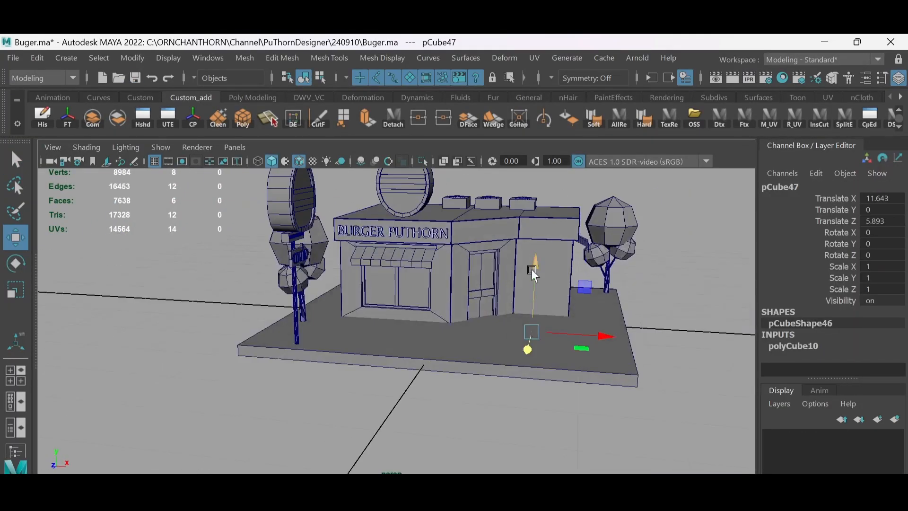
- Scale the cube uniformly to 3.784 and position it at X 17.608 and Y 4.46 near the shop entrance
left_click_drag(532, 269, 534, 232)
scroll(527, 284, "up", 4)
left_click_drag(530, 265, 534, 286, "alt")
key("r")
left_click_drag(534, 287, 520, 287, "alt")
key("w")
left_click_drag(518, 296, 573, 303)
left_click_drag(573, 302, 509, 309, "alt")
scroll(509, 308, "up", 4)
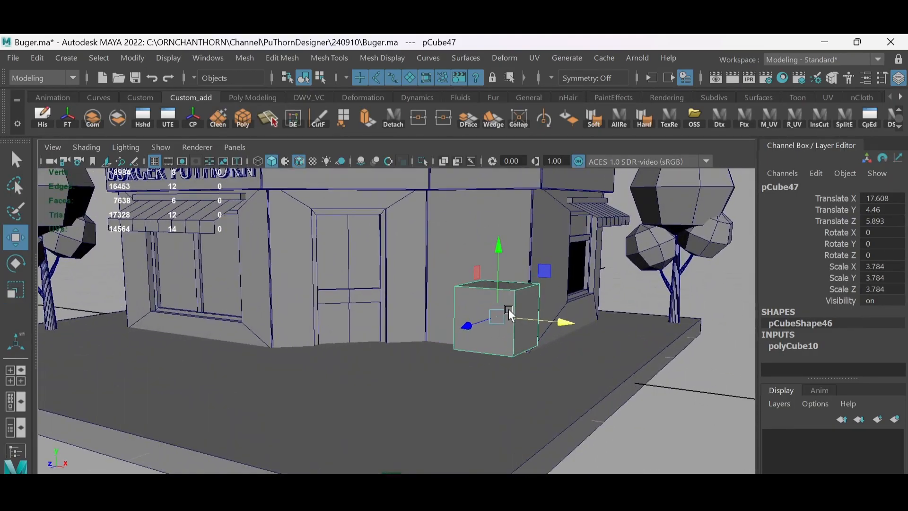
- Merge the cube's two front top vertices at their centre, and likewise the two rear ones, forming a triangular prism
right_click_drag(509, 308, 440, 297)
left_click(501, 288)
key("ctrl+z")
left_click_drag(439, 297, 530, 293, "alt")
right_click_drag(529, 293, 596, 129)
left_click(638, 284)
left_click(583, 284)
left_click(639, 284, "shift")
right_click_drag(614, 288, 614, 236, "shift")
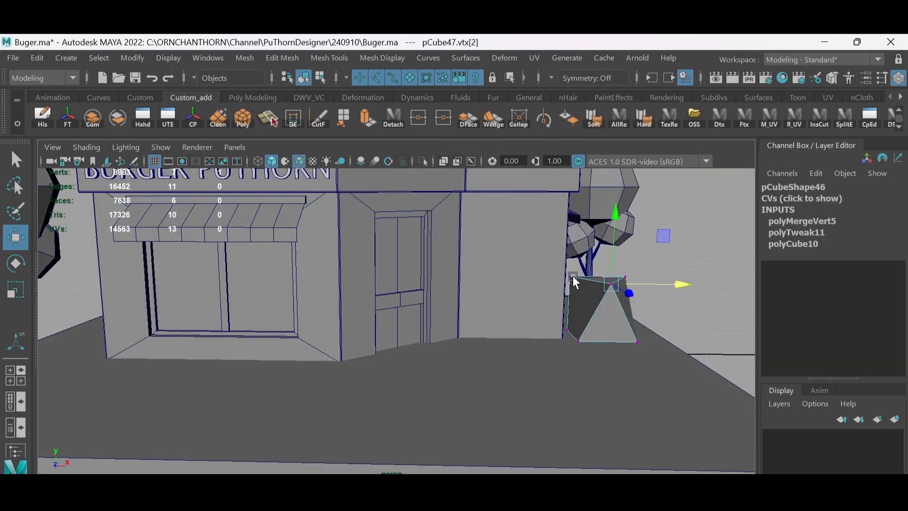
left_click(572, 277)
left_click(626, 278, "shift")
right_click_drag(630, 285, 628, 208, "shift")
left_click(662, 275)
- Delete the prism's triangular end faces and bottom face, keeping only the two slanted panels of the A-frame sign
left_click_drag(662, 274, 586, 293, "alt")
right_click_drag(594, 293, 603, 190)
key("alt+x")
left_click_drag(594, 257, 614, 304)
key("Delete")
key("alt+x")
scroll(615, 303, "down", 3)
left_click_drag(531, 275, 463, 287, "alt")
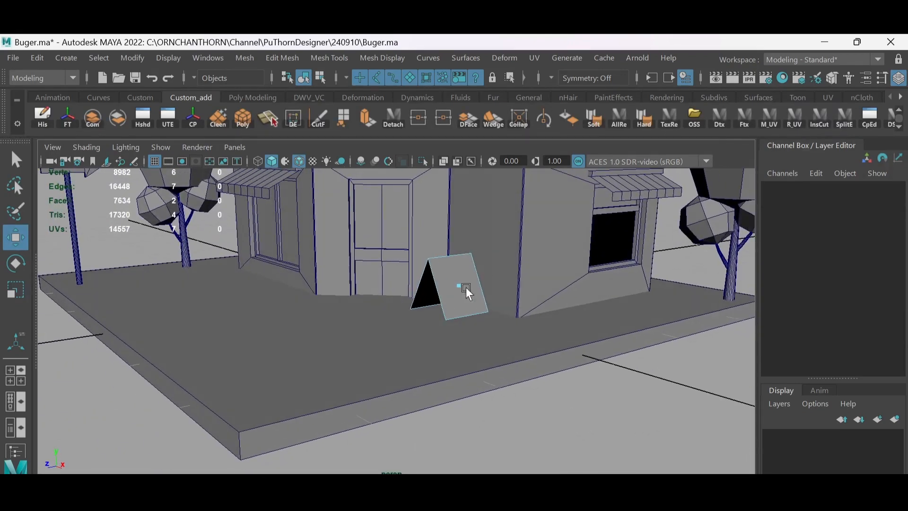
- Insert an edge loop near each side edge of the A-frame sign's slanted panels
right_click_drag(466, 287, 480, 235)
left_click_drag(480, 236, 420, 314, "alt")
scroll(419, 314, "up", 2)
right_click_drag(416, 310, 353, 261)
left_click(416, 261)
right_click_drag(419, 259, 359, 261, "shift")
left_click_drag(454, 283, 411, 300, "alt")
scroll(411, 299, "up", 4)
middle_click_drag(412, 300, 487, 331, "alt")
scroll(426, 283, "down", 2)
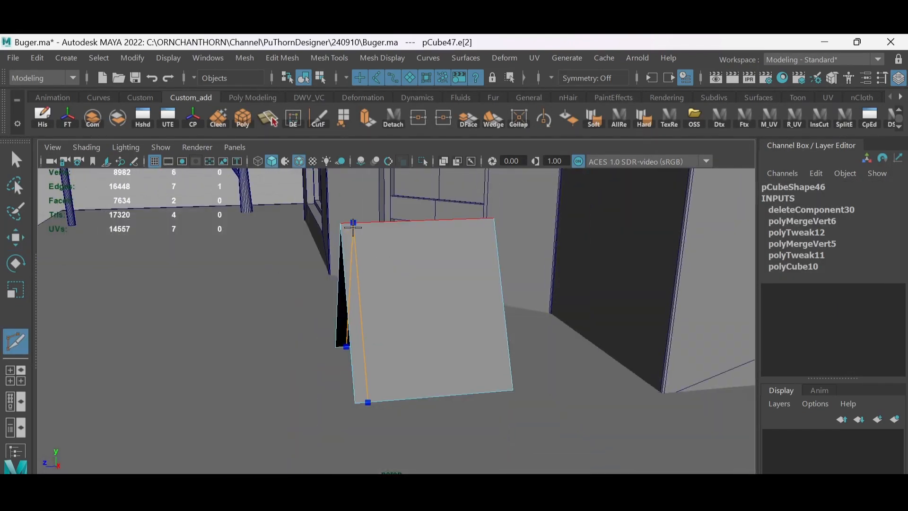
left_click(353, 227, "ctrl")
left_click_drag(463, 237, 435, 233, "alt")
left_click(433, 226, "ctrl")
- Extrude the narrow face strips along both sides of the A-frame sign to give them thickness as rails
key("w")
left_click_drag(331, 298, 374, 277, "alt")
right_click_drag(374, 277, 372, 312)
key("alt+x")
left_click_drag(359, 275, 351, 327, "alt")
left_click_drag(359, 284, 428, 331, "alt")
key("alt+x")
left_click_drag(454, 284, 416, 241, "alt")
key("ctrl+e")
left_click_drag(421, 328, 429, 327)
left_click_drag(439, 322, 398, 316, "alt")
middle_click_drag(398, 316, 385, 275, "alt")
scroll(380, 267, "down", 3)
key("ctrl+z")
- Select the top vertices of the side rails and raise them above the panels' top edge
left_click_drag(395, 285, 395, 330, "alt")
key("q")
right_click_drag(364, 294, 331, 294)
left_click_drag(331, 294, 213, 279, "alt")
left_click_drag(158, 289, 353, 333)
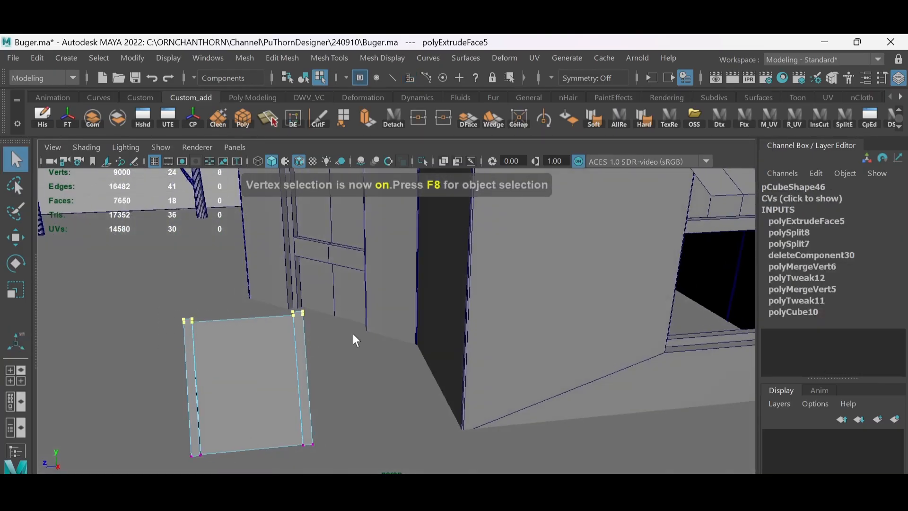
scroll(379, 303, "up", 5)
left_click_drag(407, 265, 480, 246, "alt")
key("alt+x")
- Separate the two central panels from the side rails and raise the panels' lower edges above the rails' feet
key("alt+x")
left_click_drag(392, 240, 438, 265)
key("w")
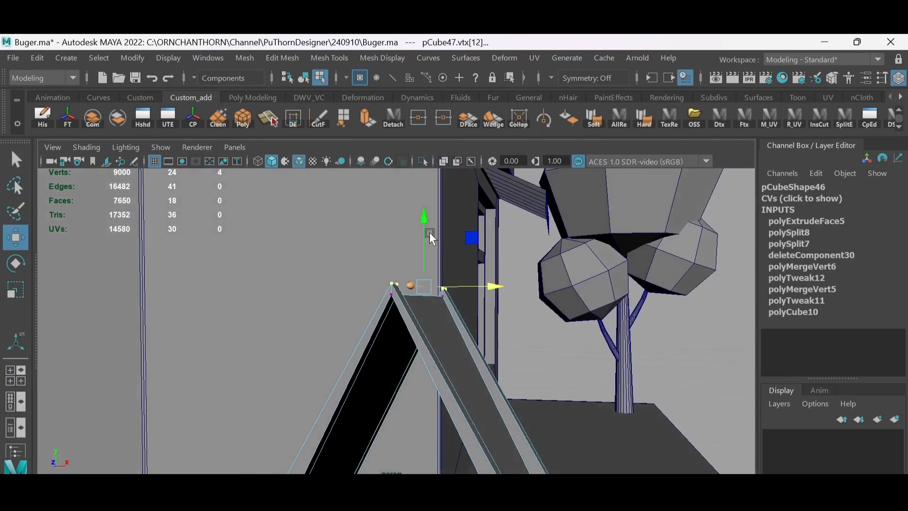
scroll(422, 249, "down", 4)
left_click_drag(426, 230, 359, 288)
key("alt+x")
right_click_drag(425, 293, 427, 331)
left_click_drag(439, 344, 415, 252)
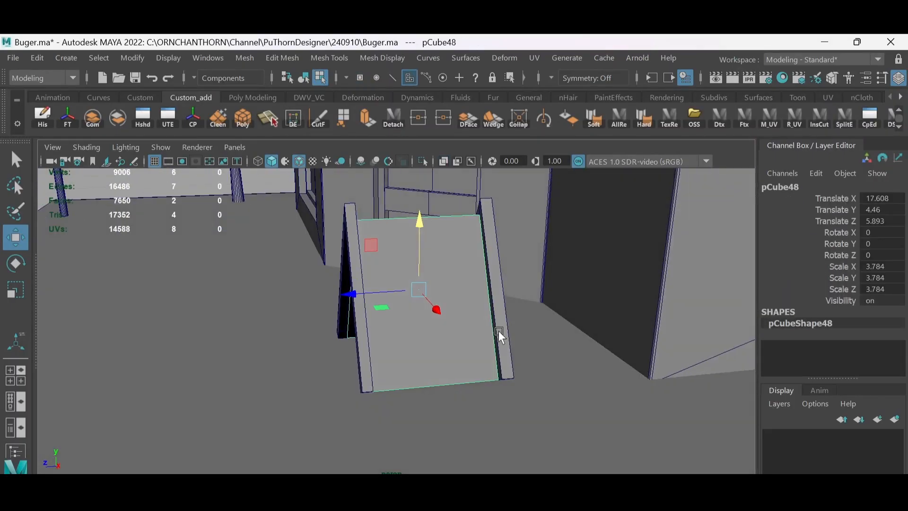
left_click_drag(499, 331, 508, 373, "alt")
left_click(502, 349)
left_click_drag(508, 373, 662, 331, "alt")
left_click_drag(307, 347, 366, 397)
key("d")
left_click(397, 271)
left_click_drag(418, 237, 374, 322)
left_click_drag(438, 290, 466, 259, "alt")
scroll(471, 266, "up", 2)
key("F8")
- Create a polygon cube beside the A-frame sign and move it to X 13.543 and Y 6.771
left_click(251, 98)
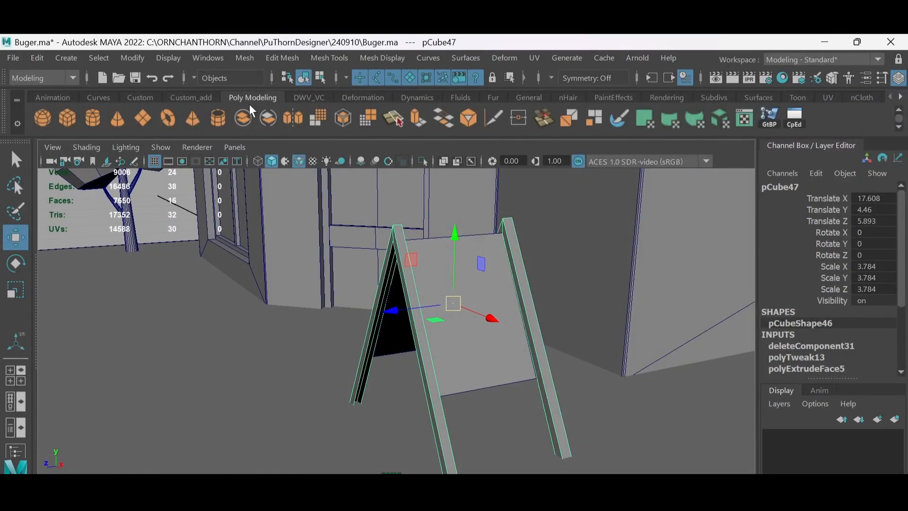
left_click(69, 118)
scroll(416, 284, "down", 3)
left_click_drag(410, 310, 532, 378)
left_click_drag(582, 364, 555, 339, "alt")
left_click_drag(524, 311, 528, 183)
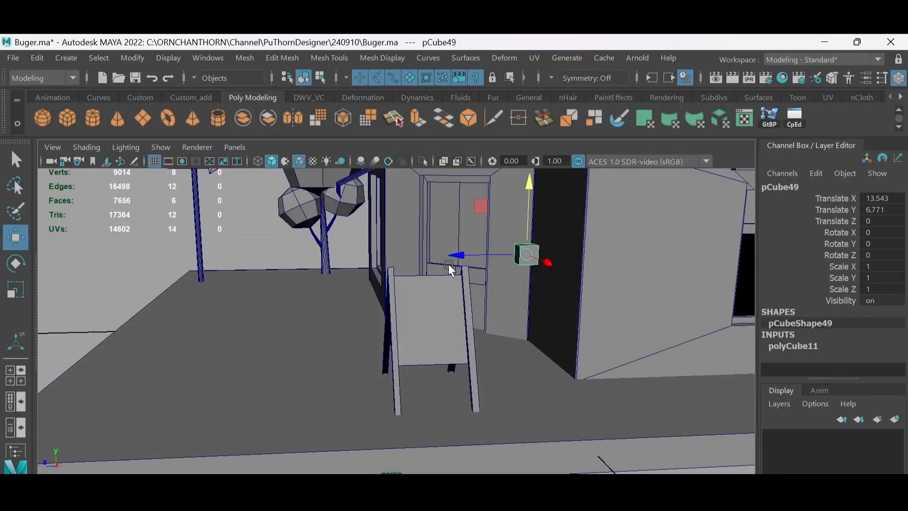
- Scale down the new cube and place it at one top corner of the A-frame sign
left_click_drag(454, 257, 375, 260)
left_click_drag(381, 225, 506, 287, "alt")
left_click_drag(506, 288, 425, 264, "alt")
scroll(416, 277, "up", 3)
key("r")
key("w")
left_click_drag(478, 293, 496, 272, "alt")
left_click_drag(458, 253, 458, 258)
left_click_drag(459, 259, 499, 258, "alt")
- Stretch the cube by its end vertices into a cap bar spanning the top of the A-frame sign
key("F9")
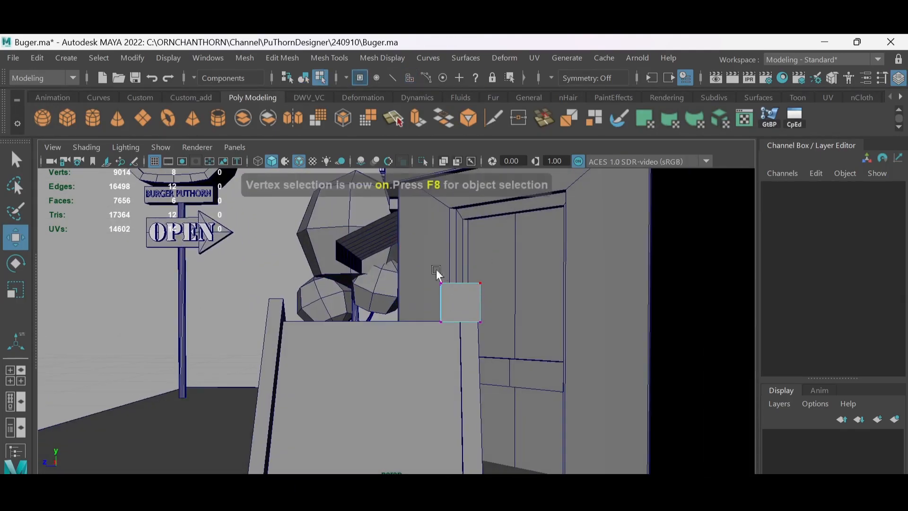
left_click_drag(428, 270, 450, 333)
left_click_drag(393, 300, 215, 299)
left_click_drag(455, 266, 509, 341)
left_click_drag(418, 303, 426, 304)
scroll(426, 304, "down", 3)
key("F8")
- Combine the cap bar with the A-frame sign's side rails and delete the construction history
mouse_move(340, 308)
left_mouse_down("alt")
mouse_move(402, 329)
mouse_move(331, 317)
left_mouse_up("alt")
left_click(402, 328, "shift")
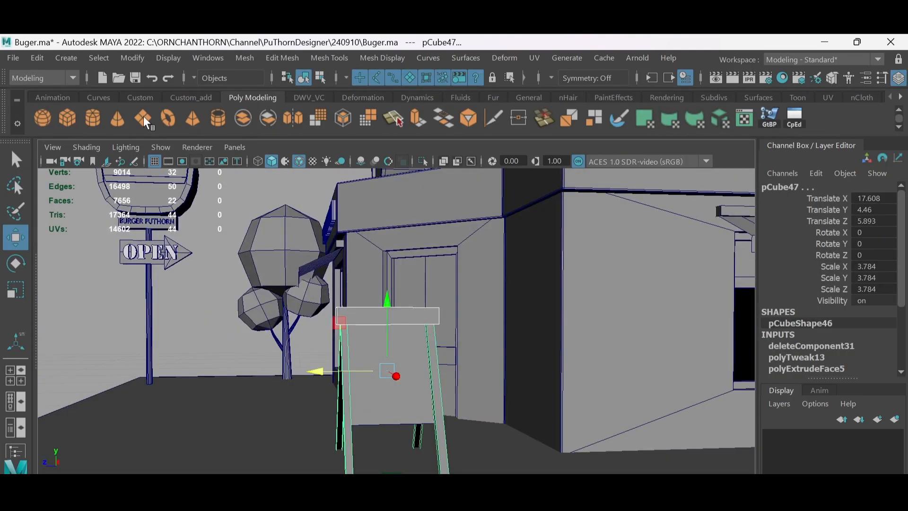
left_click(191, 98)
left_click(94, 118)
left_click(43, 119)
- Scale the whole A-frame sign to 0.738 and lower it to Translate Y -0.545
scroll(378, 274, "down", 5)
left_click_drag(379, 265, 405, 265, "alt")
left_click(530, 296)
left_click(401, 313)
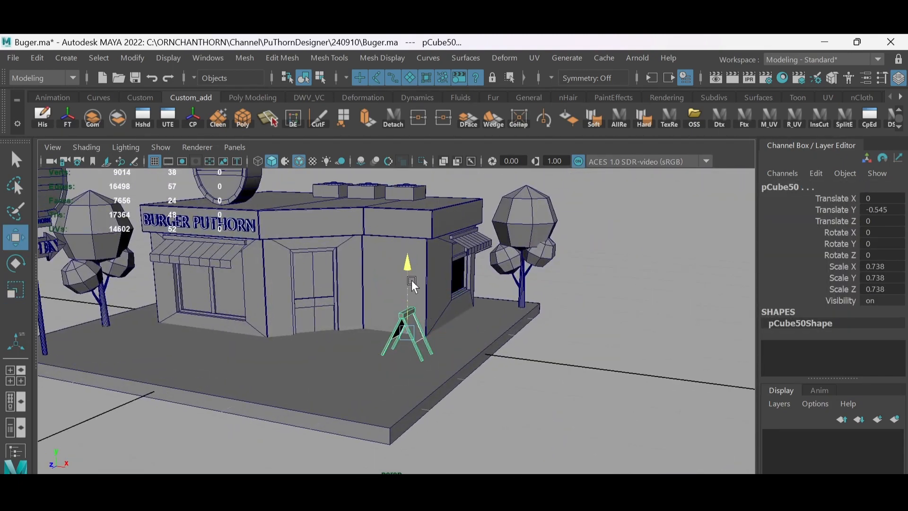
- Rotate the A-frame sign to Rotate Y -44.859 and position it on the pavement near the shop's corner
key("e")
left_click_drag(396, 350, 405, 356)
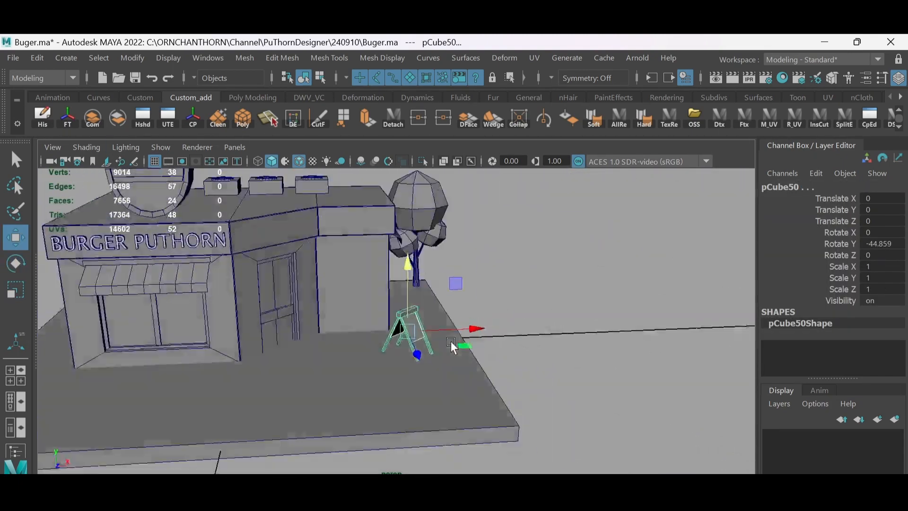
scroll(431, 337, "up", 5)
scroll(431, 337, "down", 5)
left_click(417, 265)
left_click_drag(431, 337, 388, 246, "alt")
scroll(469, 310, "down", 4)
- Insert an edge loop on the ground slab close to its edge beside the signpost
left_click(449, 346)
scroll(448, 349, "up", 4)
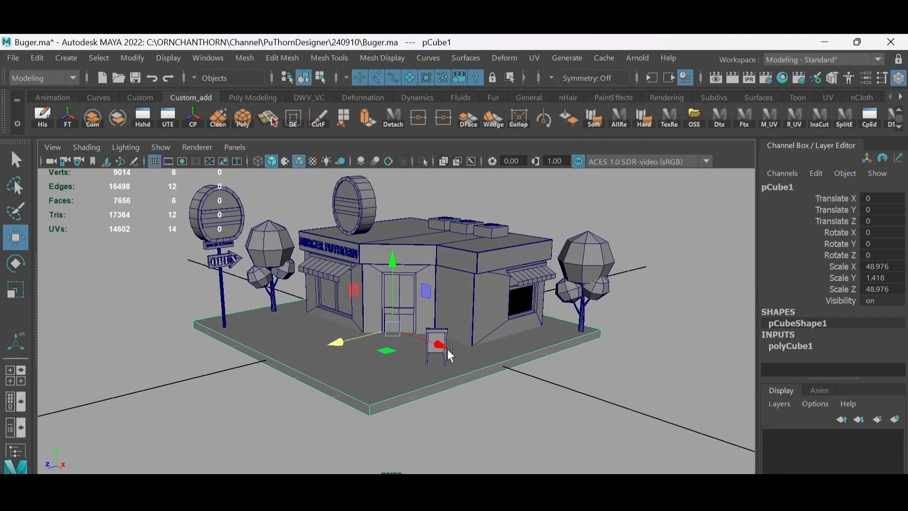
left_click_drag(448, 349, 341, 370, "alt")
scroll(350, 367, "up", 3)
right_click_drag(341, 369, 264, 161, "shift")
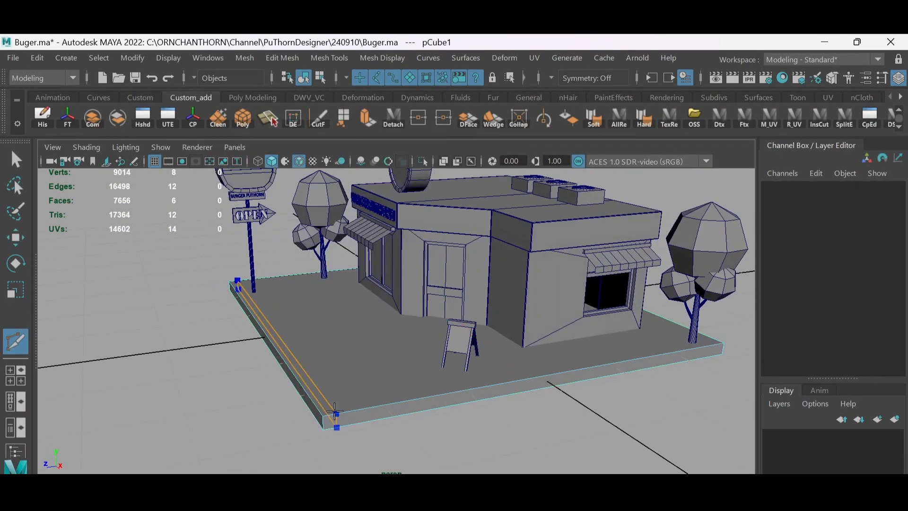
left_click(337, 414, "ctrl")
- Select the vertices of the ground slab's outer edge beside the signpost and pull them outward to make room for a road
key("F9")
key("w")
left_click_drag(349, 377, 326, 331, "alt")
key("4")
left_click_drag(229, 263, 289, 391)
key("5")
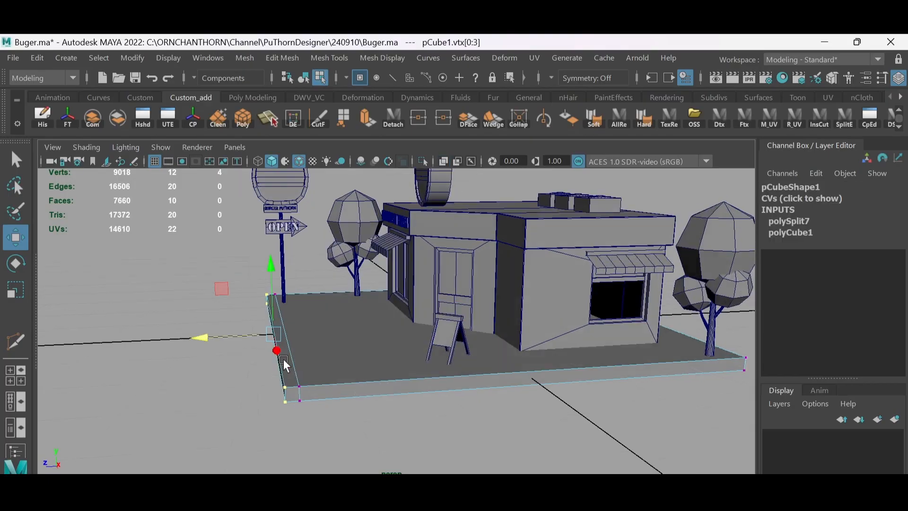
left_click_drag(283, 359, 316, 350, "alt")
- Insert two more edge loops on the slab: one beside the first for a curb strip, one midway across the road area
key("g")
left_click_drag(361, 384, 350, 387, "alt")
scroll(350, 387, "up", 3)
left_click(342, 434, "ctrl")
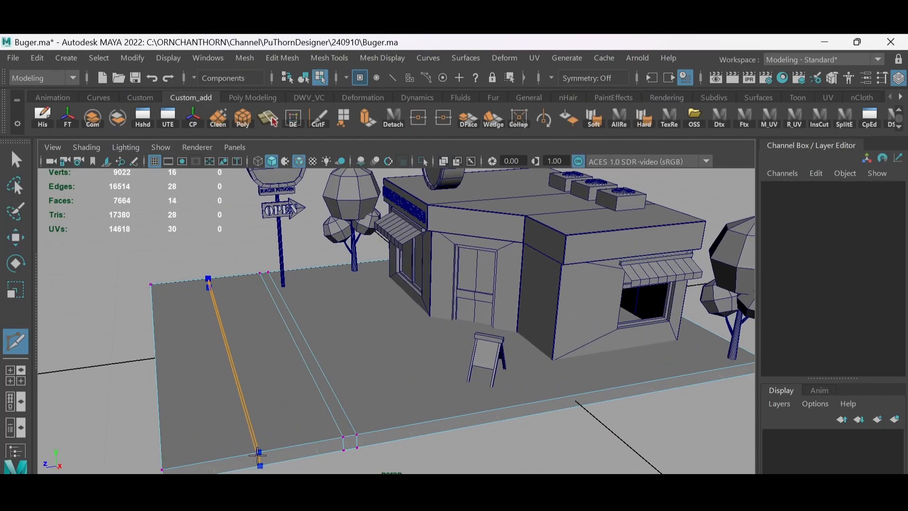
left_click(254, 451, "ctrl")
- Bevel the edge loop running along the middle of the road area into a narrow centre strip
key("w")
key("F10")
double_click(249, 428)
right_click(274, 376, "ctrl")
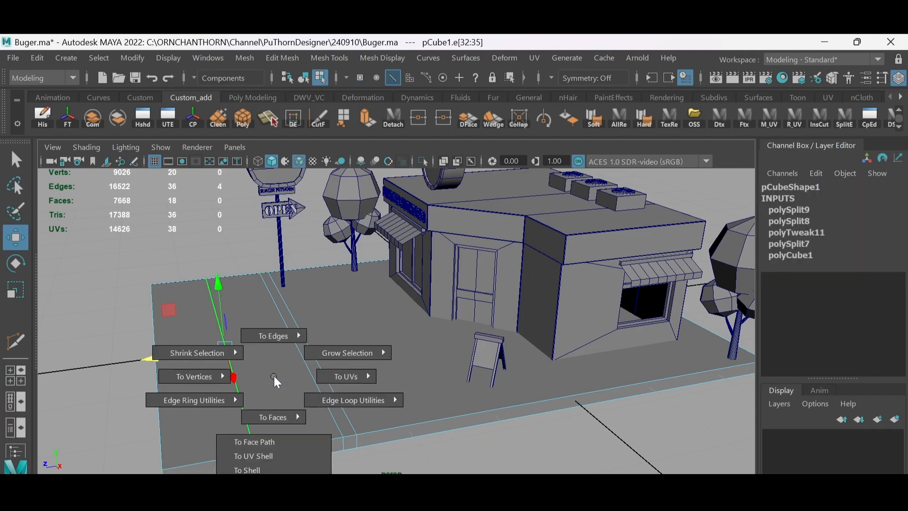
right_click_drag(274, 376, 314, 336, "shift")
scroll(314, 335, "down", 3)
left_click_drag(314, 336, 326, 352, "alt")
middle_click_drag(326, 353, 302, 354)
left_click_drag(302, 354, 316, 327, "alt")
- Select the faces of the two road lanes on either side of the centre strip and detach them from the ground slab
key("q")
key("F8")
key("F11")
left_click_drag(327, 259, 364, 378)
left_click_drag(365, 379, 371, 382, "alt")
left_click_drag(294, 261, 250, 380, "shift")
left_click_drag(284, 359, 341, 393, "alt")
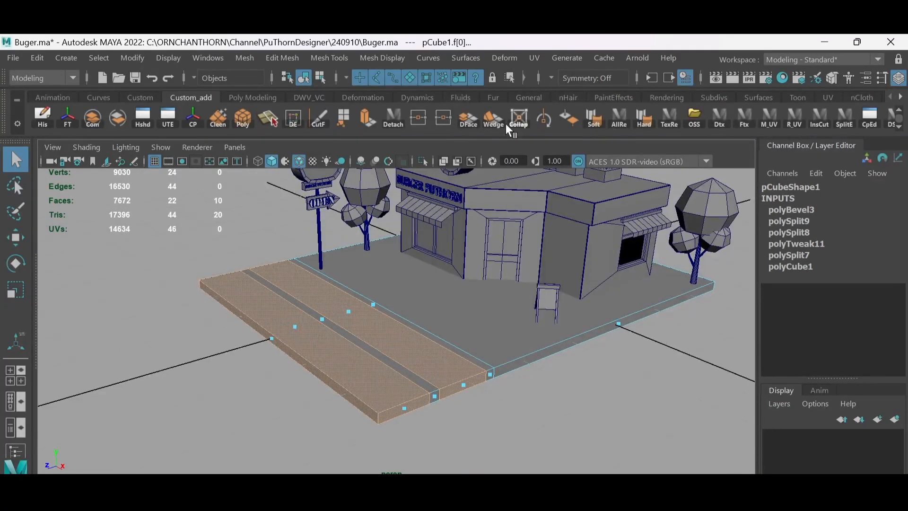
left_click(393, 118)
- Select the faces of the curb strip and the road's centre strip and detach them into a separate object
left_click(482, 350)
left_click_drag(480, 359, 438, 331, "alt")
right_click_drag(436, 326, 439, 337)
left_click_drag(366, 270, 419, 395)
left_click_drag(347, 283, 268, 419, "shift")
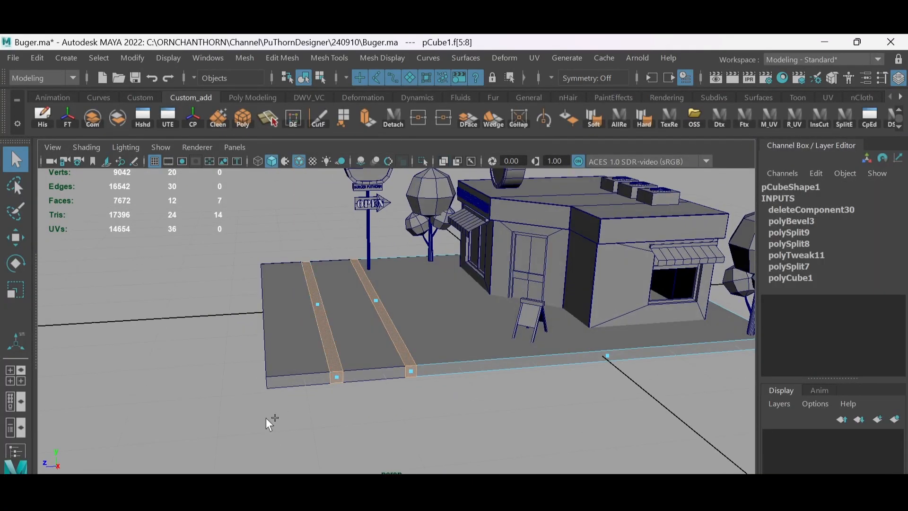
left_click(393, 118)
- Merge the top and bottom vertex pairs across the road lanes' centre gap at the end farther from the signpost
left_click_drag(447, 345, 409, 336, "alt")
key("w")
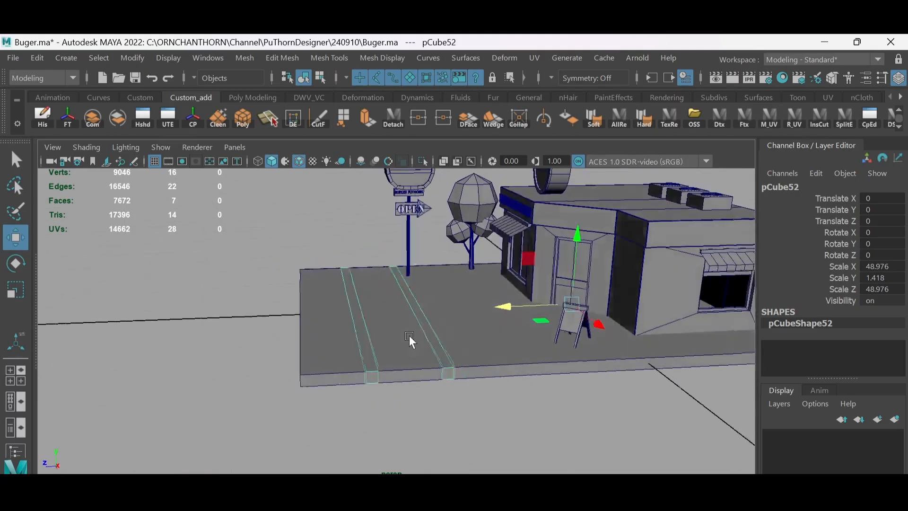
left_click_drag(564, 254, 565, 251)
left_click_drag(563, 252, 501, 322, "alt")
left_click(424, 350)
key("F9")
key("alt+x")
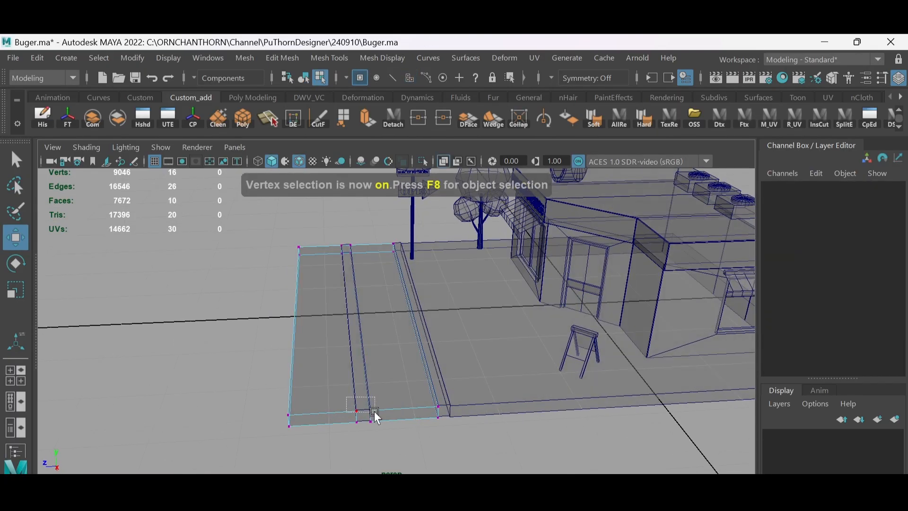
left_click(373, 410)
left_click_drag(374, 409, 345, 359, "alt")
left_click_drag(294, 382, 333, 398)
right_click_drag(331, 369, 328, 283, "shift")
left_click_drag(294, 419, 333, 400)
key("g")
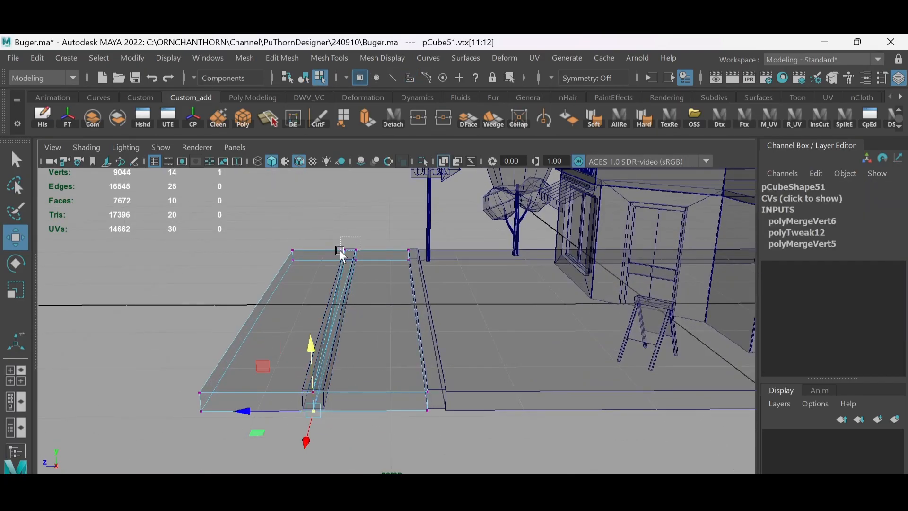
- Merge the vertex pairs across the road lanes' centre gap at the end nearest the signpost
left_click_drag(339, 245, 360, 254)
key("g")
left_click_drag(338, 256, 361, 266)
- Adjust the ground pieces' vertices where the road meets the curb strip and turn off the see-through display
left_click_drag(395, 232, 436, 431)
left_click_drag(342, 304, 429, 409)
key("F8")
left_click_drag(401, 375, 521, 359, "alt")
left_click(434, 390)
key("F9")
left_click_drag(668, 283, 596, 378)
key("alt+x")
left_click_drag(596, 376, 563, 289, "alt")
left_click_drag(211, 272, 241, 326)
left_click_drag(365, 290, 360, 259, "alt")
left_click_drag(309, 279, 456, 334)
left_click_drag(385, 244, 436, 400)
key("F8")
- Delete the leftover edge loop running along the middle of the merged road piece
left_click(436, 398)
key("F9")
key("F10")
double_click(397, 389)
right_click_drag(448, 307, 416, 334, "shift")
left_click_drag(417, 334, 373, 347, "alt")
- Divide the road's centre strip into three lengths with two cross edge loops
key("F8")
left_click(396, 353)
key("F10")
left_click(373, 347)
left_click(379, 352)
right_click_drag(402, 291, 425, 369, "ctrl")
left_click(327, 261)
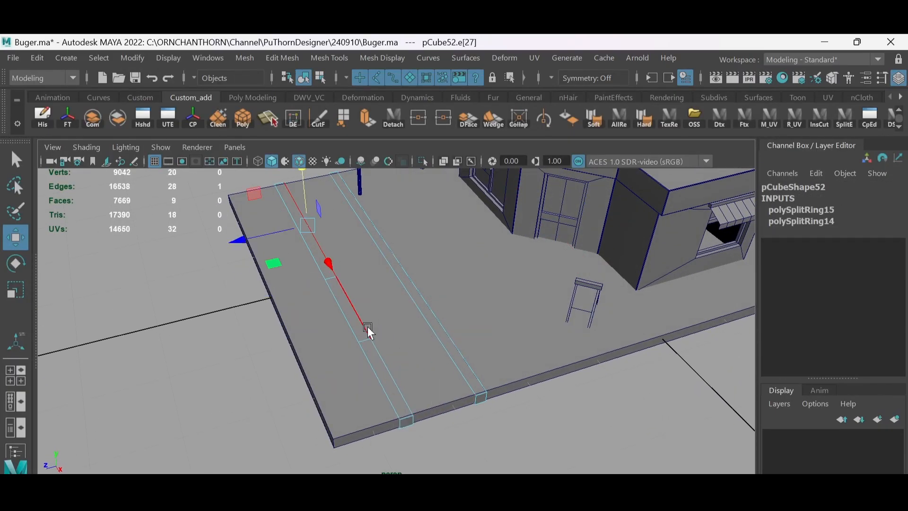
- Add four more cross edge loops to the centre strip to split it into seven segments
right_click_drag(367, 326, 365, 354, "ctrl")
left_click(361, 310)
right_click_drag(401, 308, 398, 336, "ctrl")
left_click(396, 378)
right_click_drag(435, 344, 432, 373, "ctrl")
left_click(297, 206)
left_click_drag(362, 351, 381, 362, "alt")
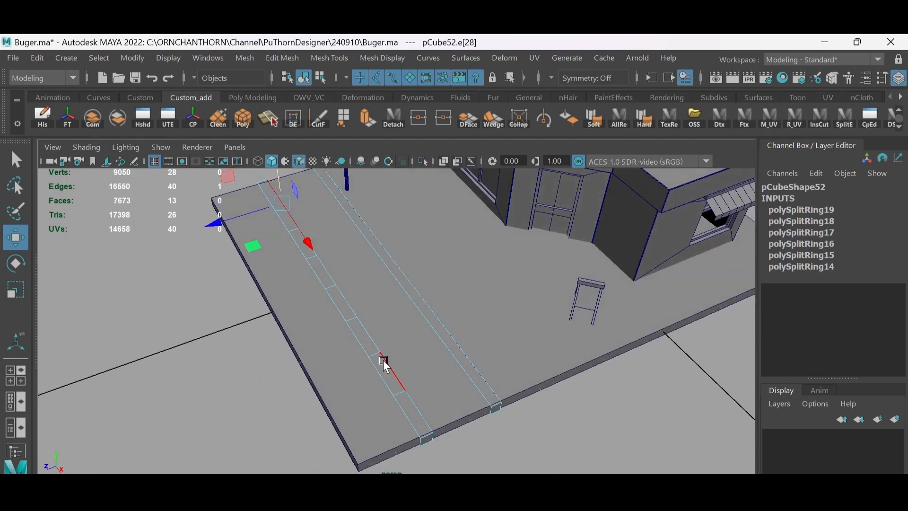
- Delete three alternate segments of the centre strip so it forms a dashed lane marking
key("F11")
left_click(386, 372)
left_click(342, 302, "shift")
left_click(305, 246, "shift")
key("Delete")
left_click_drag(389, 296, 414, 268, "alt")
key("F8")
- Clear the selection, check the whole scene and save it
left_click(481, 336)
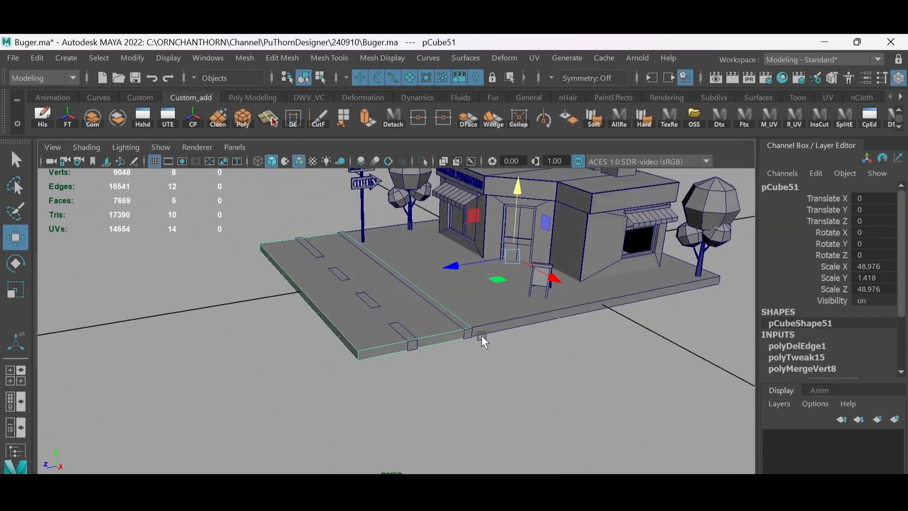
scroll(502, 351, "down", 3)
left_click(522, 366)
middle_click_drag(522, 366, 502, 376, "alt")
left_click_drag(501, 377, 482, 364, "alt")
left_click(135, 78)
left_click_drag(406, 324, 396, 307, "alt")
scroll(437, 336, "up", 3)
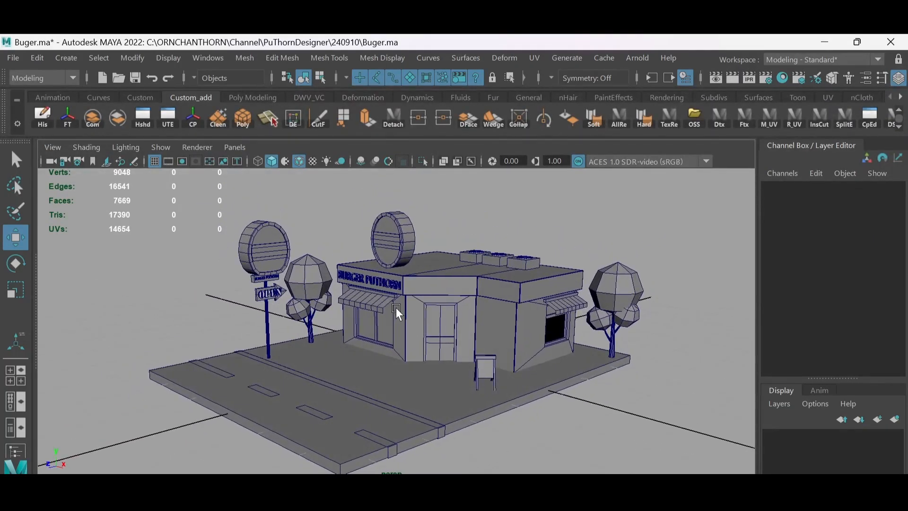
- Select the outer drums of the two round signs together with the roof slab and combine them
left_click(284, 232)
middle_click_drag(288, 226, 331, 289, "alt")
scroll(283, 294, "up", 4)
double_click(276, 294)
left_click(314, 286)
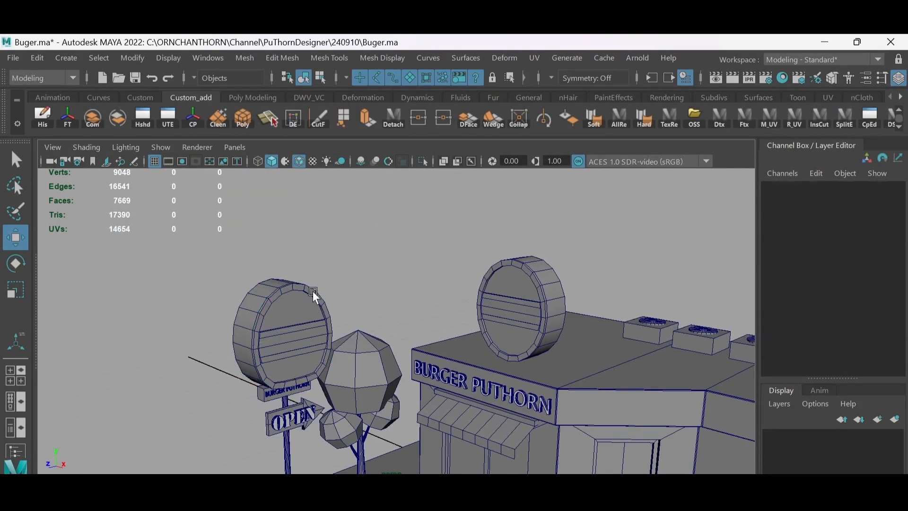
left_click(314, 292)
left_click(532, 301)
left_click(543, 287)
left_click(555, 294)
left_click(269, 284, "shift")
left_click(92, 118)
left_click(579, 388, "shift")
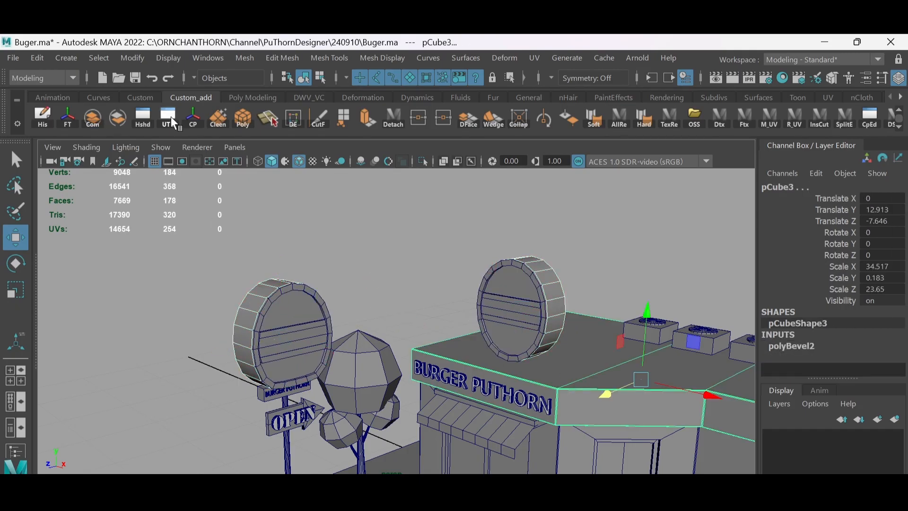
left_click(93, 118)
- Select the front rings and crossbars of the two round signs and combine them into one object
left_click_drag(429, 269, 403, 279, "alt")
left_click(382, 229)
left_click(159, 240)
left_click_drag(327, 299, 355, 307, "alt")
scroll(356, 307, "up", 3)
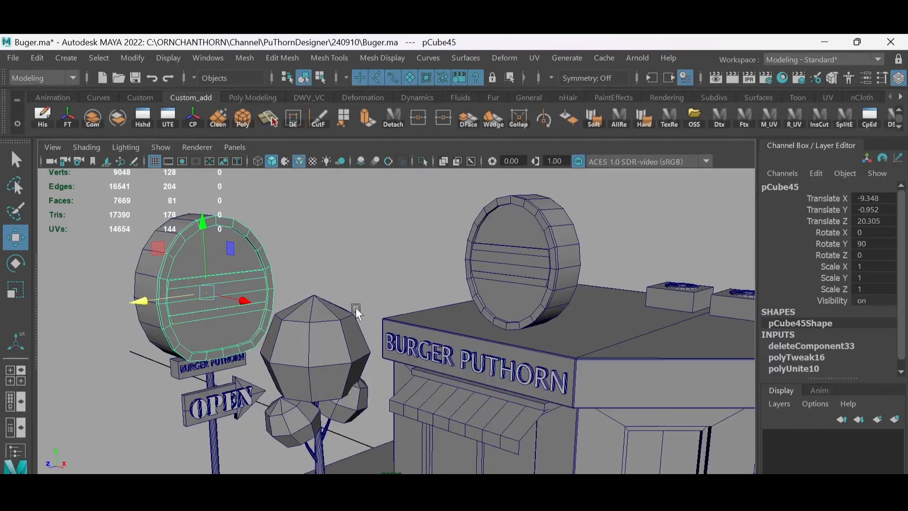
right_click_drag(236, 265, 229, 291)
key("q")
double_click(229, 291)
left_click(118, 118)
left_click(250, 234)
left_click(474, 237, "shift")
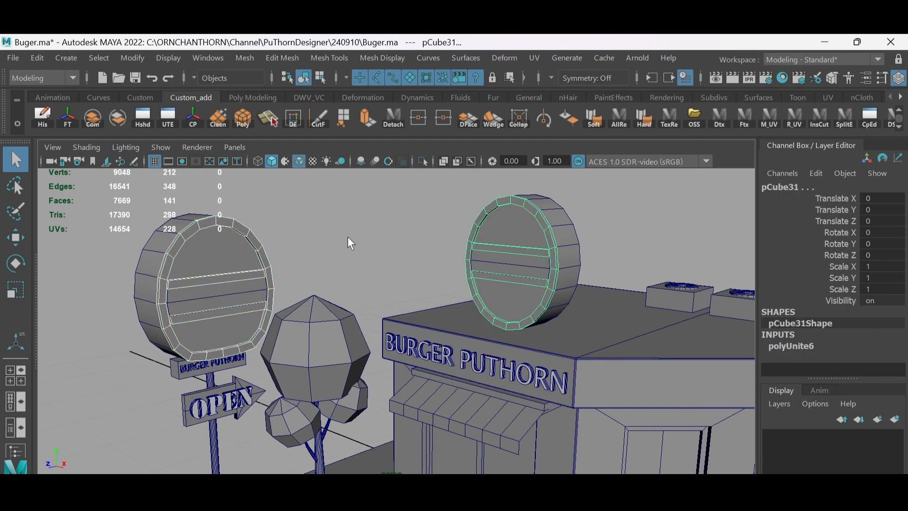
left_click(93, 118)
- Combine the inner face panels of the two round signs into one object
left_click(236, 292)
left_click(505, 269, "shift")
left_click(93, 119)
left_click(285, 290)
- Assign a new white Lambert material to the OPEN lettering and both BURGER PUTHORN letterings
middle_click_drag(443, 332, 459, 273, "alt")
scroll(458, 273, "up", 2)
left_click(208, 333)
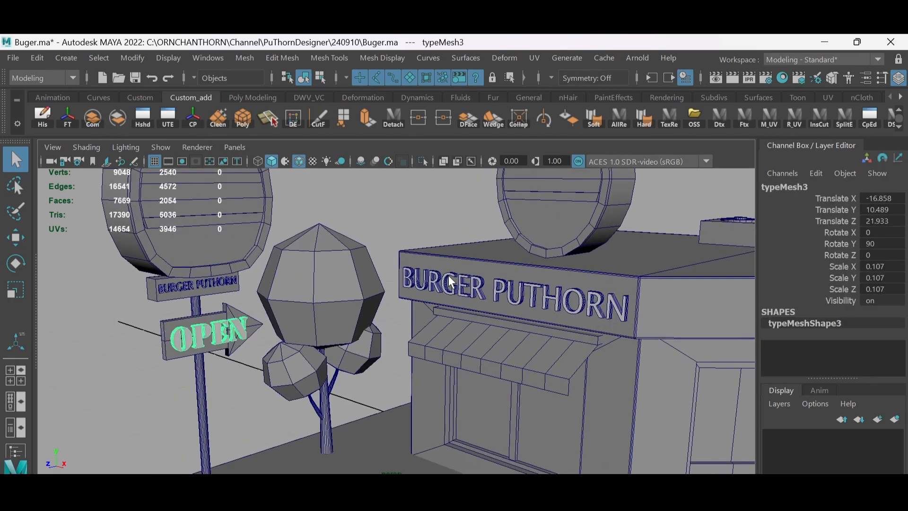
left_click(449, 283, "shift")
left_click(198, 285, "shift")
middle_click_drag(410, 320, 408, 304, "alt")
right_click_drag(443, 269, 444, 501)
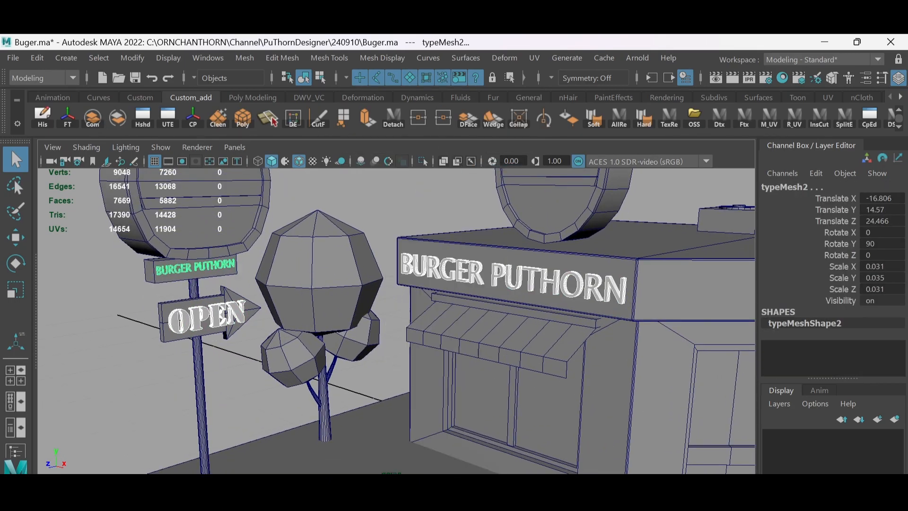
left_click(422, 415)
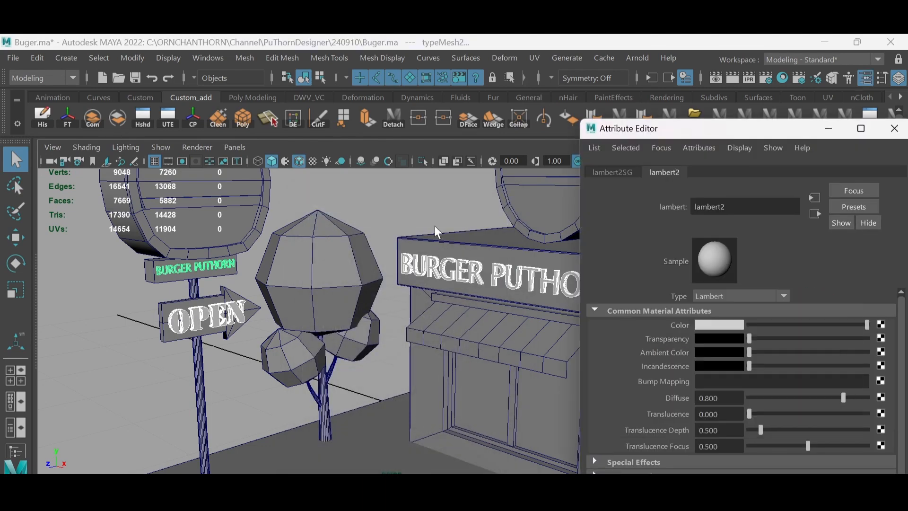
left_click(435, 226)
- Assign a new near-white Lambert material to the dashed lane markings, the kerb strip and the sign pole
key("alt+5")
key("alt+x")
mouse_move(393, 315)
left_mouse_down("alt")
mouse_move(385, 326)
mouse_move(369, 314)
mouse_move(331, 316)
left_mouse_up("alt")
key("alt+b")
middle_click_drag(331, 317, 325, 293, "alt")
scroll(344, 345, "down", 1)
left_click(270, 327)
mouse_move(270, 326)
left_mouse_down("alt")
mouse_move(334, 373)
mouse_move(345, 347)
left_mouse_up("alt")
left_click(333, 374)
key("alt+5")
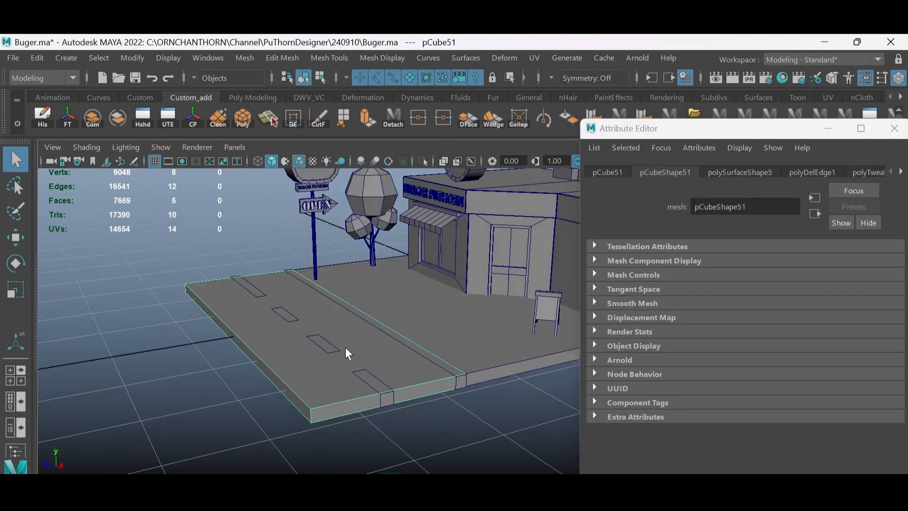
left_click(331, 307)
left_click(353, 343, "shift")
right_click_drag(337, 334, 338, 473)
left_click(417, 413)
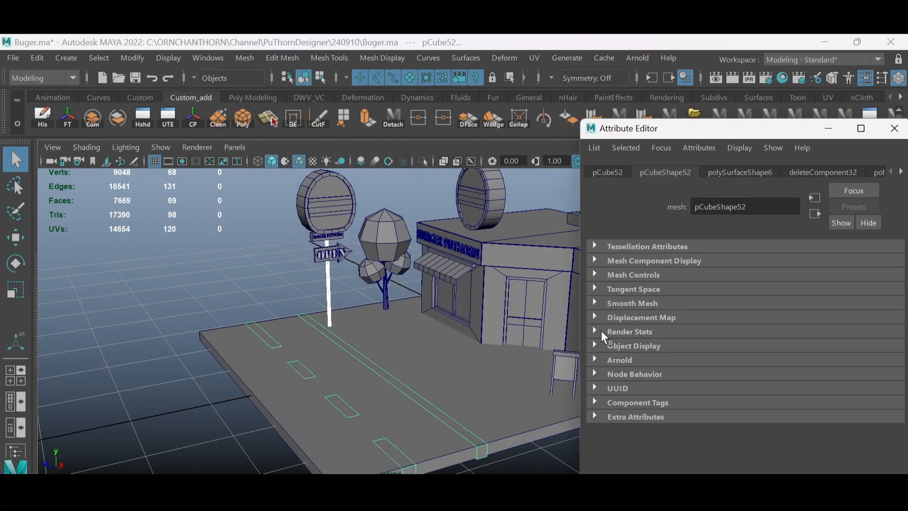
left_click(710, 323)
- Assign a new Lambert material to the road slab and set its colour to dark grey, value 0.166
left_click(345, 381)
right_click_drag(391, 390, 481, 429)
left_click(715, 323)
left_click(702, 391)
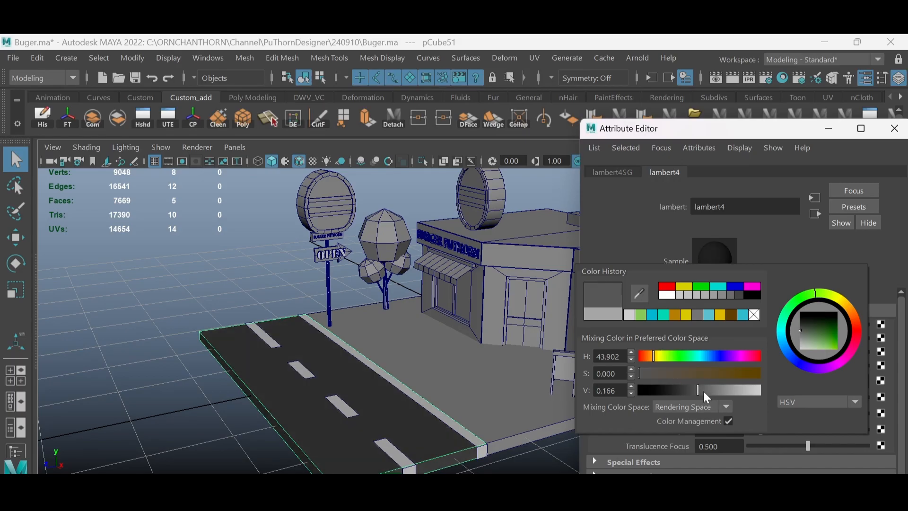
- Assign a new Lambert material in a dark warm grey to the ground slab under the shop
left_click(496, 395)
right_click_drag(499, 397, 492, 473)
left_click(417, 414)
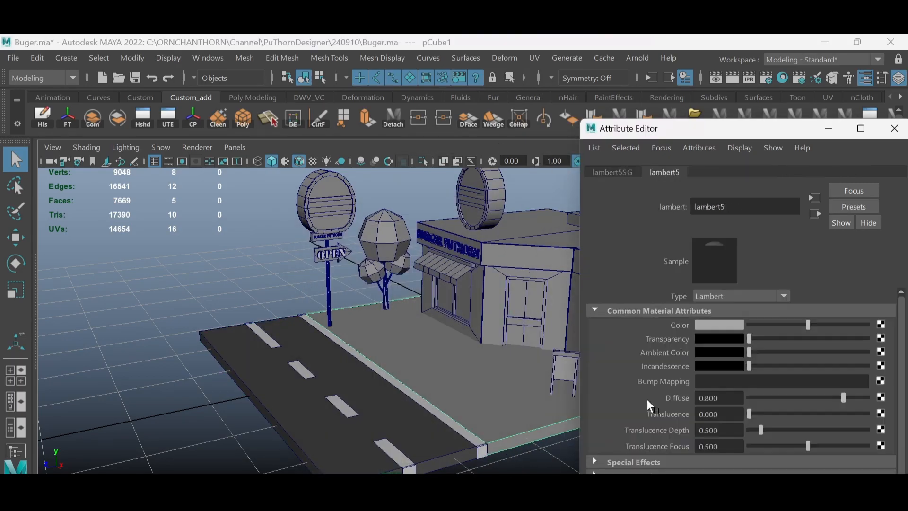
left_click(717, 324)
left_click(612, 313)
left_click(695, 390)
left_click_drag(625, 372, 630, 372)
left_click(279, 288)
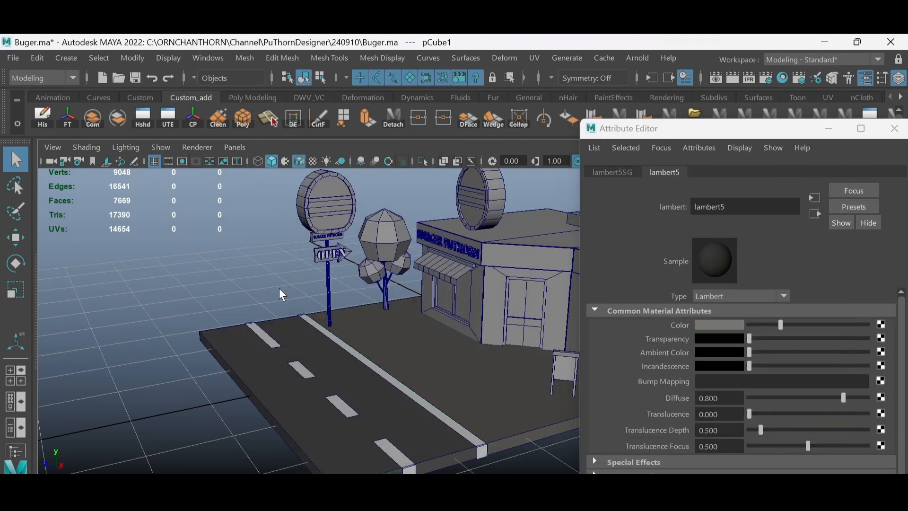
- Assign a new Lambert material to the combined roof slab and sign drums and colour it orange-red
key("alt+5")
scroll(341, 317, "down", 4)
mouse_move(378, 350)
left_mouse_down("alt")
mouse_move(431, 336)
mouse_move(388, 337)
mouse_move(380, 288)
left_mouse_up("alt")
scroll(378, 277, "up", 4)
left_click(380, 242)
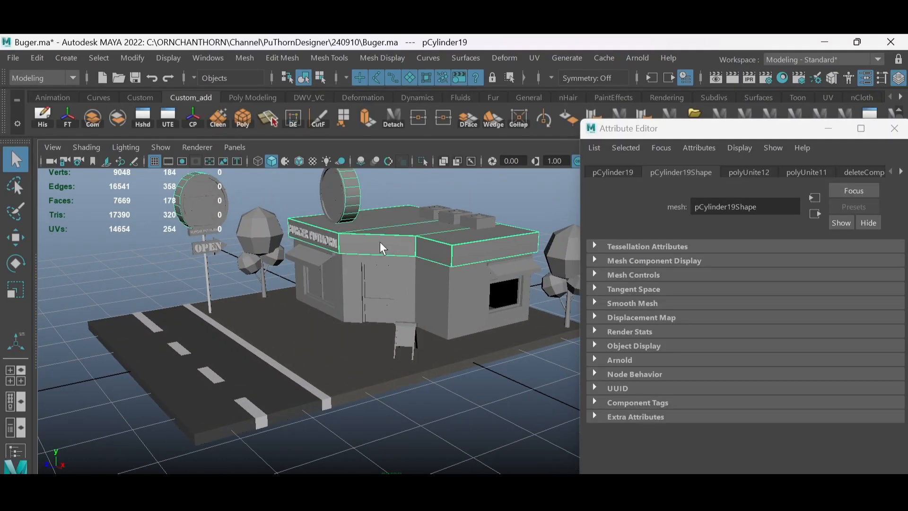
right_click_drag(379, 243, 379, 462)
left_click(416, 415)
left_click(717, 324)
left_click(649, 287)
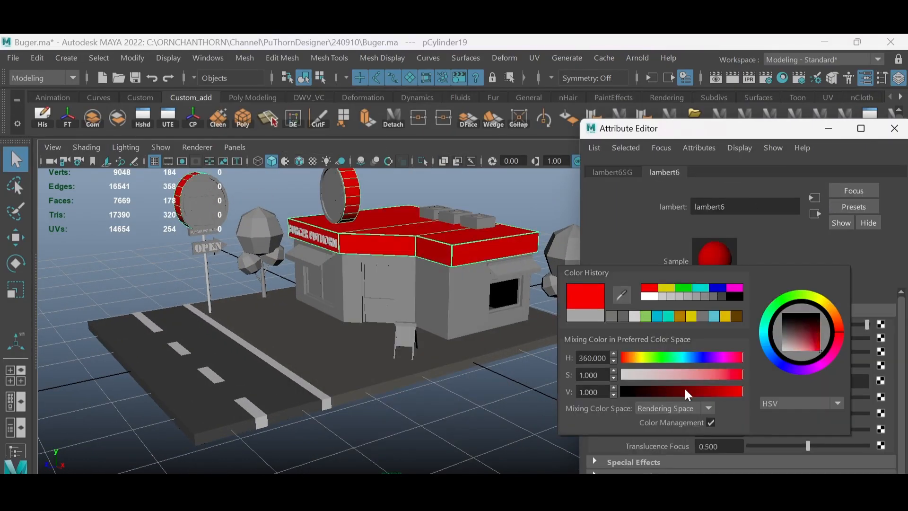
left_click(631, 360)
left_click_drag(631, 359, 626, 360)
left_click(727, 391)
- Select the three rooftop unit boxes with their round fan hubs and combine them
left_click_drag(408, 303, 454, 303, "alt")
scroll(425, 284, "up", 3)
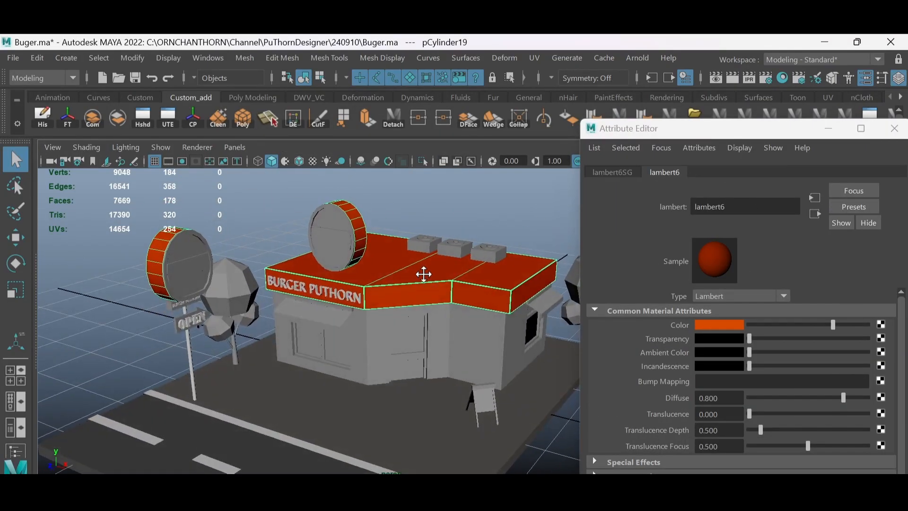
middle_click_drag(423, 273, 402, 284, "alt")
left_click(464, 258)
left_click(434, 251, "shift")
left_click(400, 240, "shift")
scroll(465, 280, "up", 3)
scroll(464, 280, "up", 4)
middle_click_drag(473, 264, 420, 336, "alt")
left_click(308, 299, "shift")
left_click(398, 331, "shift")
left_click(511, 367, "shift")
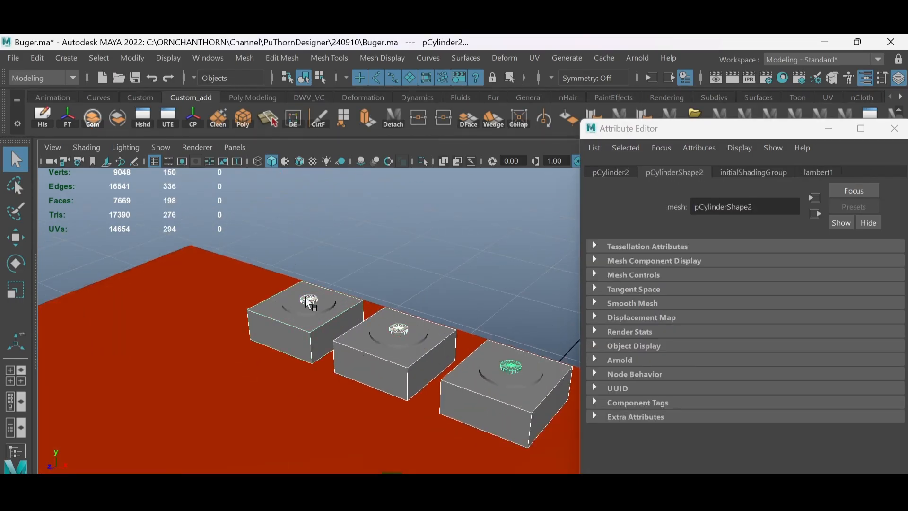
left_click(92, 117)
- Assign a new white Lambert material to the combined rooftop units
right_click_drag(402, 350, 404, 462)
left_click(413, 416)
left_click(717, 325)
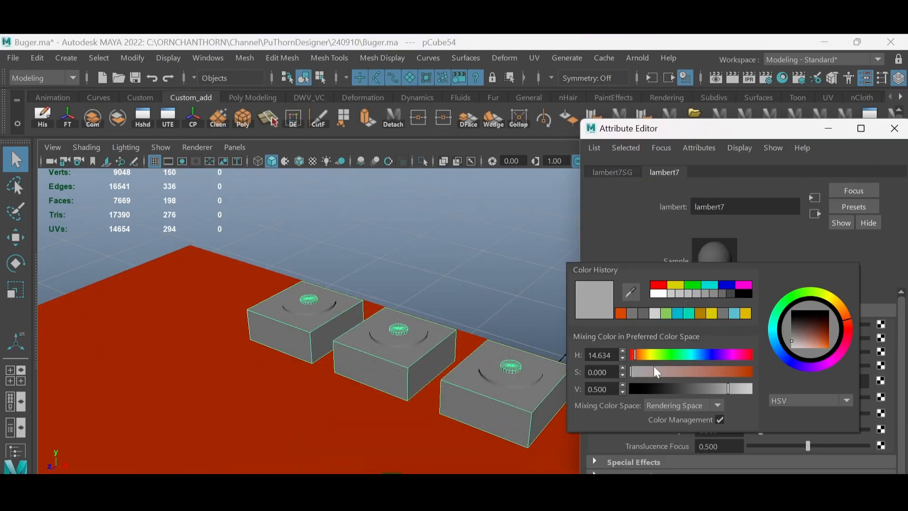
left_click(656, 293)
- Combine the three fan discs of the rooftop units and assign them a new dark grey Lambert material
scroll(407, 322, "down", 1)
left_click(400, 336)
left_click(489, 365, "shift")
left_click(314, 307, "shift")
left_click(93, 118)
right_click_drag(410, 331, 412, 494)
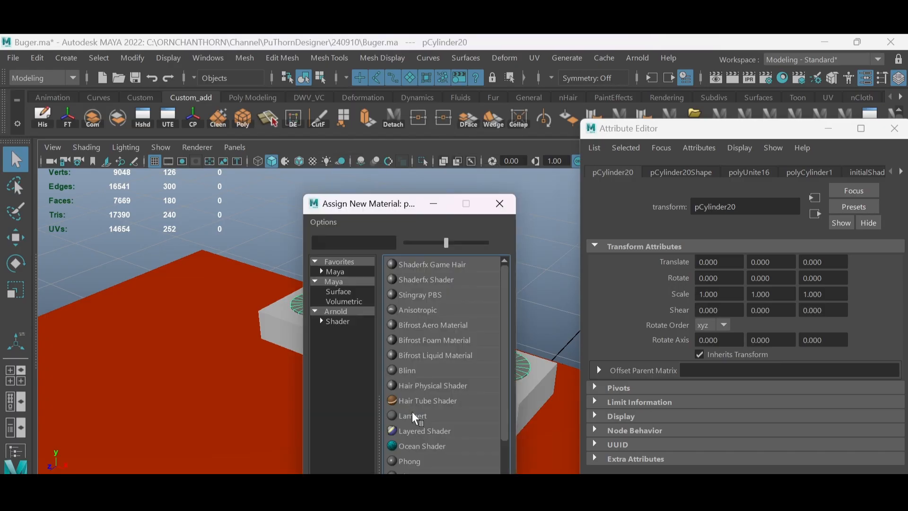
left_click(413, 416)
left_click(717, 324)
left_click_drag(686, 391, 662, 392)
left_click(483, 299)
- Assign a new Lambert material to the shop walls in pale pink, saturation 0.163 and value 0.972
scroll(472, 303, "down", 8)
mouse_move(440, 331)
left_mouse_down("alt")
mouse_move(443, 298)
mouse_move(436, 341)
left_mouse_up("alt")
left_click(435, 322)
right_click_drag(436, 341, 433, 497)
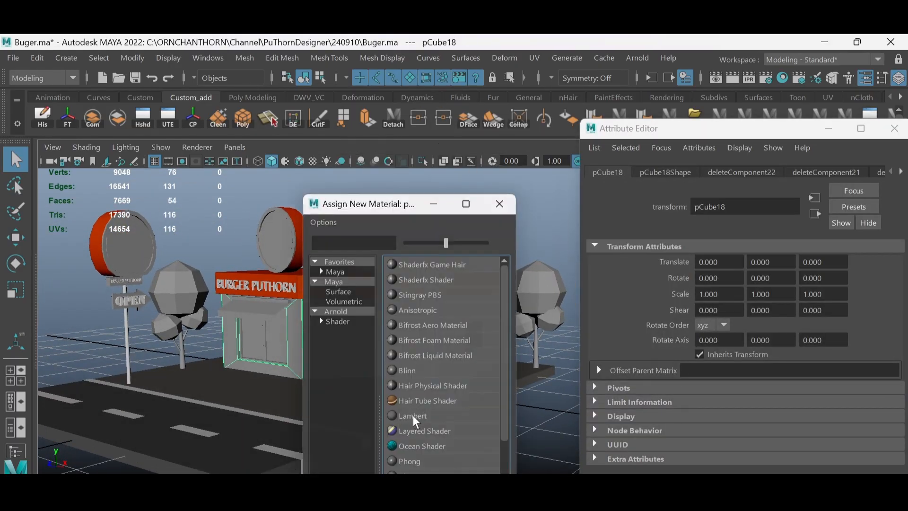
left_click(414, 416)
left_click(723, 324)
left_click(661, 294)
left_click_drag(647, 371, 658, 374)
left_click(755, 390)
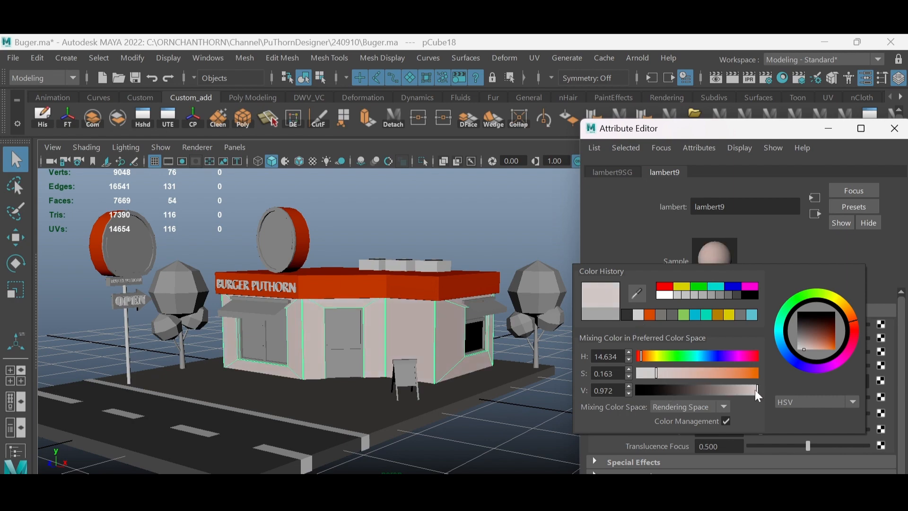
- Combine the two rails above the awnings and give them a new golden Lambert material, hue 36.585, saturation 0.907, value 0.755
left_click_drag(379, 316, 473, 270, "alt")
left_click(474, 262)
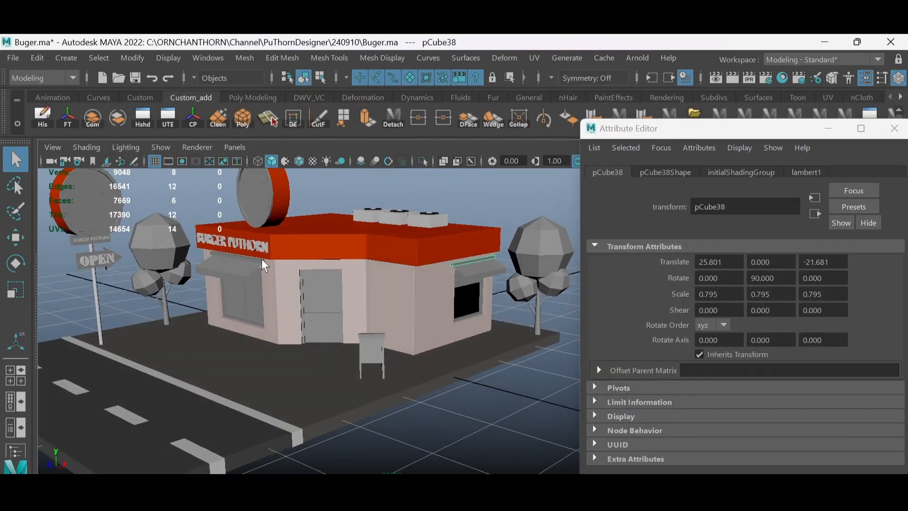
left_click(263, 262, "shift")
right_click_drag(267, 268, 264, 494)
left_click(414, 416)
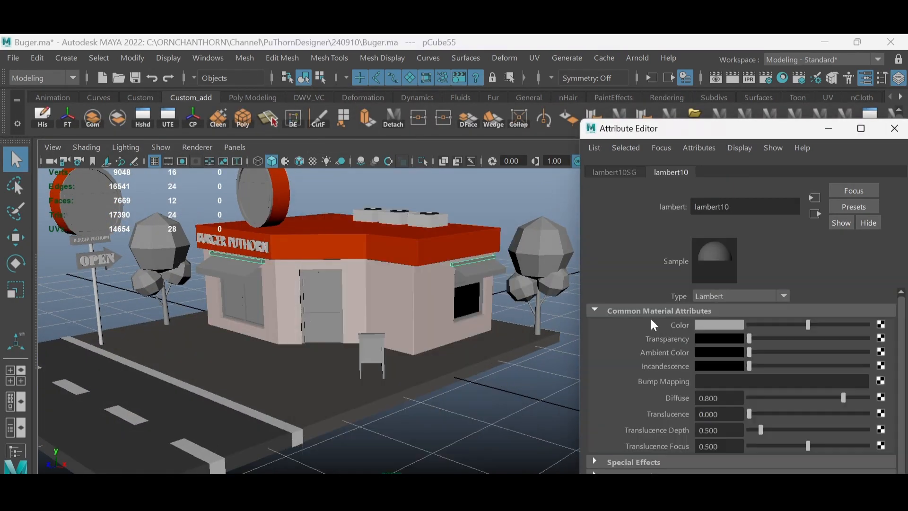
left_click(719, 325)
left_click(632, 357)
left_click_drag(700, 375, 726, 376)
left_click(729, 390)
left_click(729, 376)
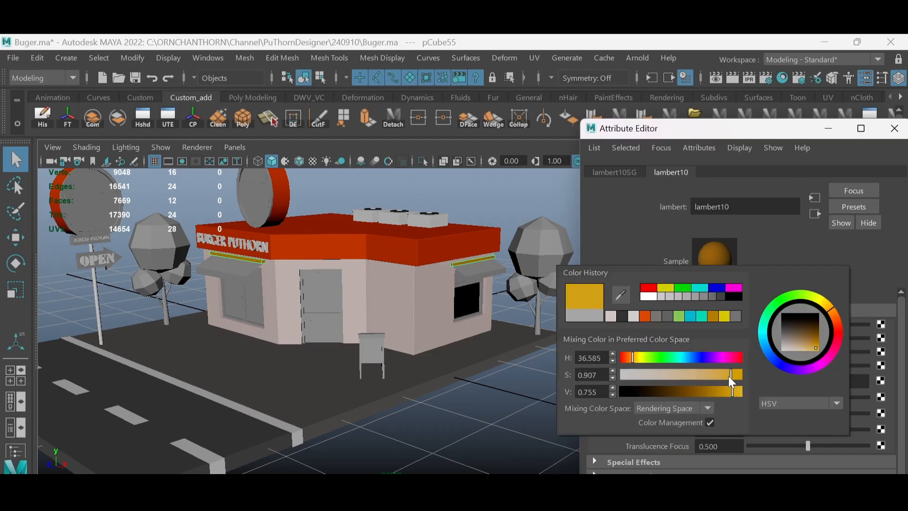
- Assign a new Lambert material to the window and door frames in brown, hue 36.585, saturation 0.963, value 0.210
left_click(506, 241)
left_click_drag(506, 246, 532, 253, "alt")
left_click(408, 294)
right_click_drag(406, 294, 492, 416)
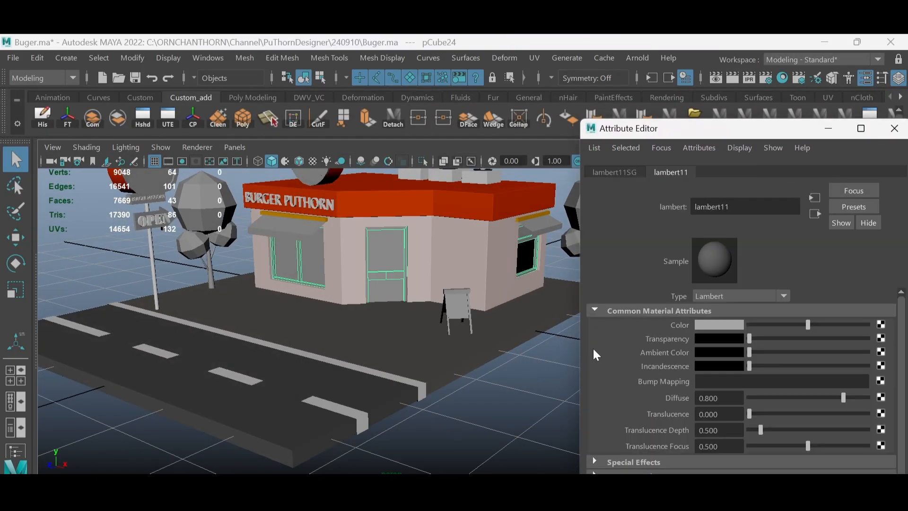
left_click(703, 326)
left_click(592, 319)
left_click(682, 395)
left_click_drag(676, 397, 669, 396)
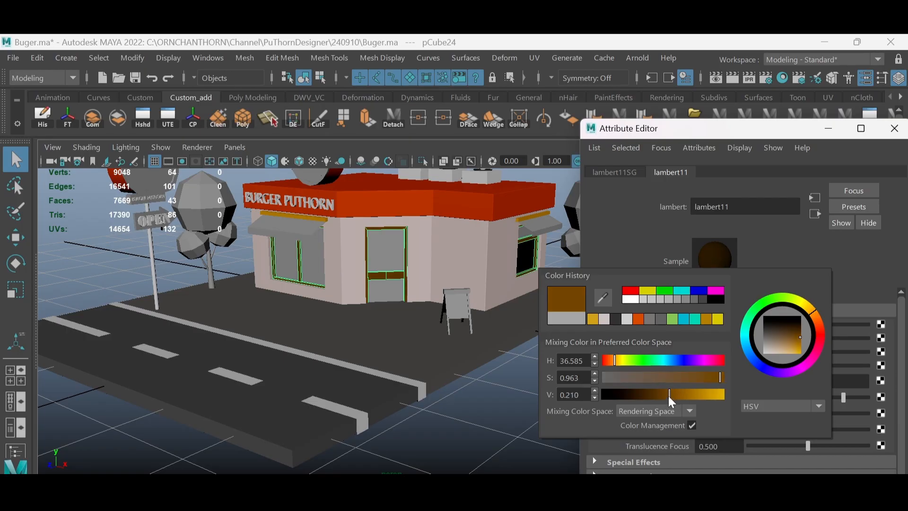
- Assign a new Phong material to the window and door glass, darken its grey colour and make it partly transparent
left_click(520, 412)
left_click_drag(519, 411, 438, 293, "alt")
middle_click_drag(438, 293, 484, 317, "alt")
left_click(394, 295)
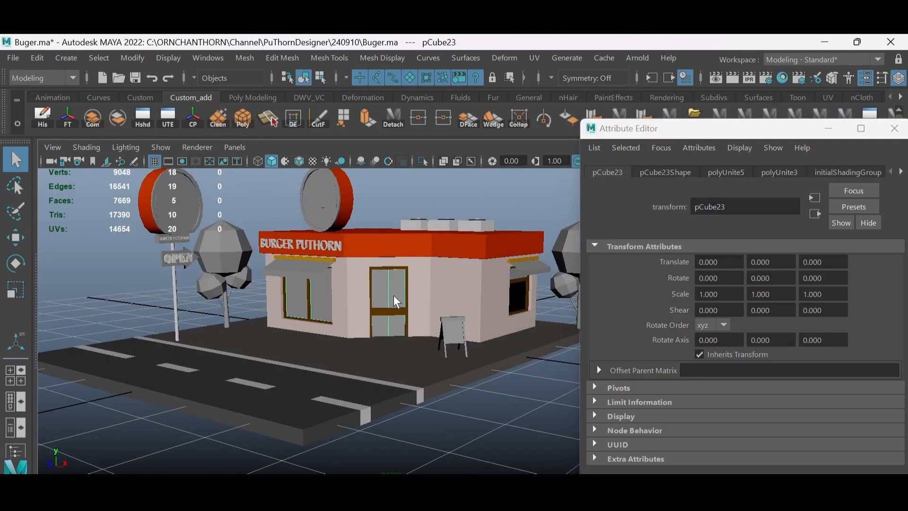
right_click_drag(394, 295, 402, 468)
left_click(419, 463)
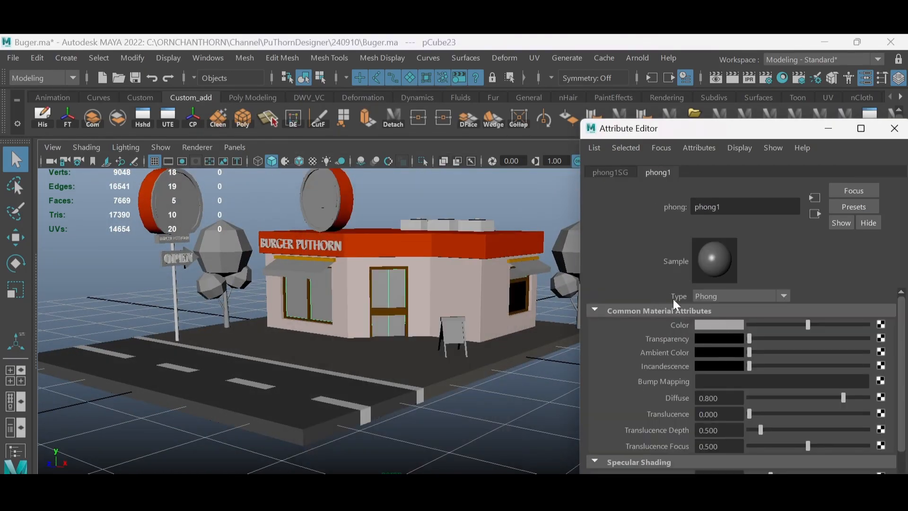
left_click(710, 325)
left_click_drag(727, 403, 716, 405)
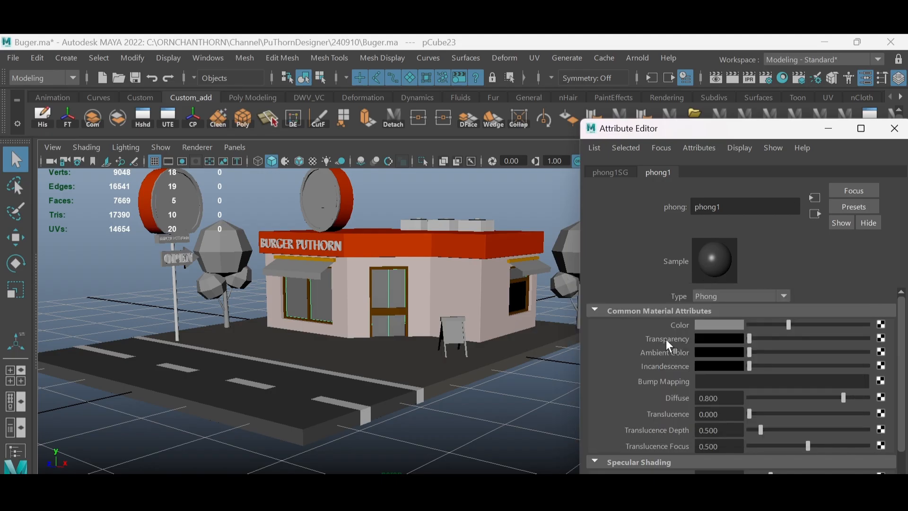
left_click_drag(762, 338, 796, 348)
left_click(525, 393)
- Assign a new Lambert material to one set of alternating awning stripes and colour it white
left_click_drag(454, 337, 438, 322, "alt")
right_click_drag(437, 322, 425, 331, "alt")
left_click_drag(426, 331, 407, 331, "alt")
right_click_drag(407, 331, 355, 306, "alt")
left_click_drag(356, 306, 383, 307, "alt")
left_click(296, 289)
right_click_drag(297, 290, 307, 447)
left_click(410, 415)
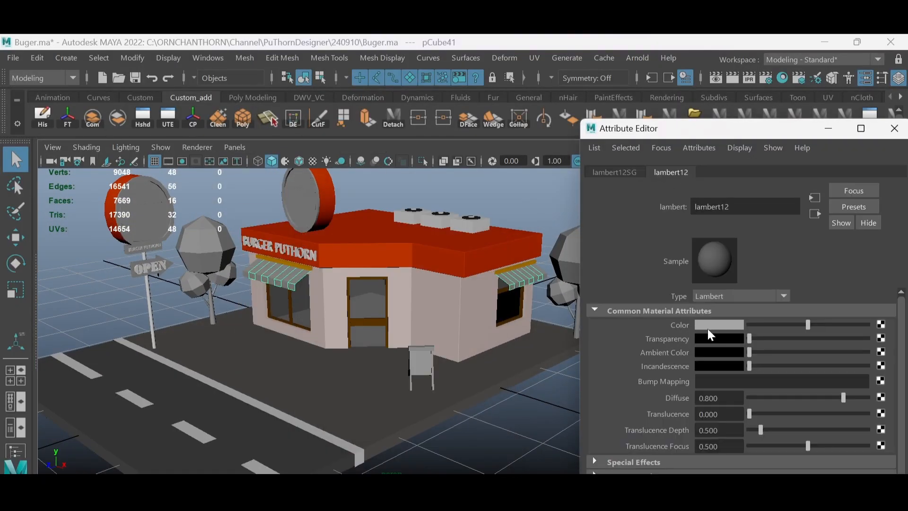
left_click(709, 326)
left_click_drag(724, 391, 752, 392)
- Assign a new red Lambert material to the remaining awning stripes and save the scene
mouse_move(355, 265)
left_mouse_down("alt")
mouse_move(348, 296)
mouse_move(354, 266)
left_mouse_up("alt")
left_click(292, 275)
right_click_drag(292, 275, 305, 437)
left_click(411, 416)
left_click(717, 327)
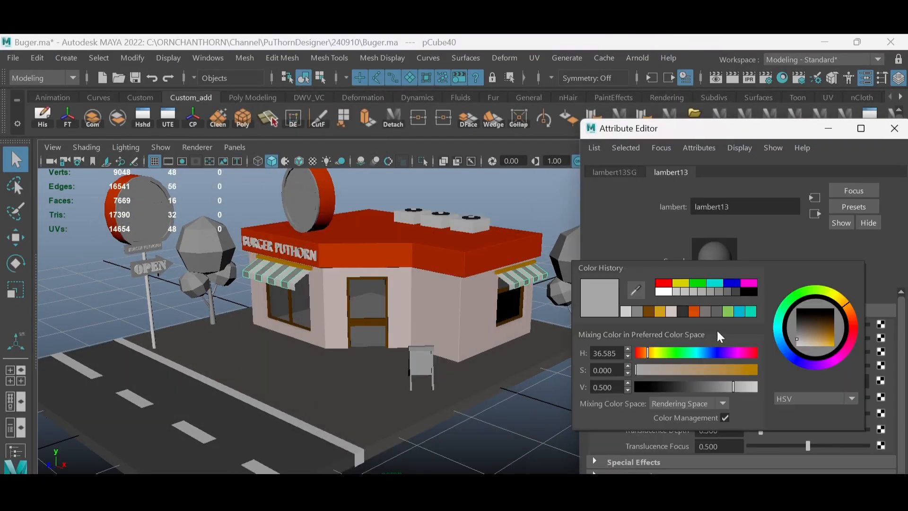
left_click_drag(751, 370, 752, 370)
left_click_drag(742, 386, 744, 385)
left_click(530, 374)
right_click_drag(510, 350, 468, 326, "alt")
left_click_drag(468, 327, 417, 303, "alt")
key("ctrl+s")
- Assign a new white Lambert material to the front rings and crossbars of the two round signs
right_click_drag(417, 303, 385, 487, "alt")
left_click(384, 252)
left_click(432, 415)
left_click(714, 326)
left_click_drag(724, 392, 750, 392)
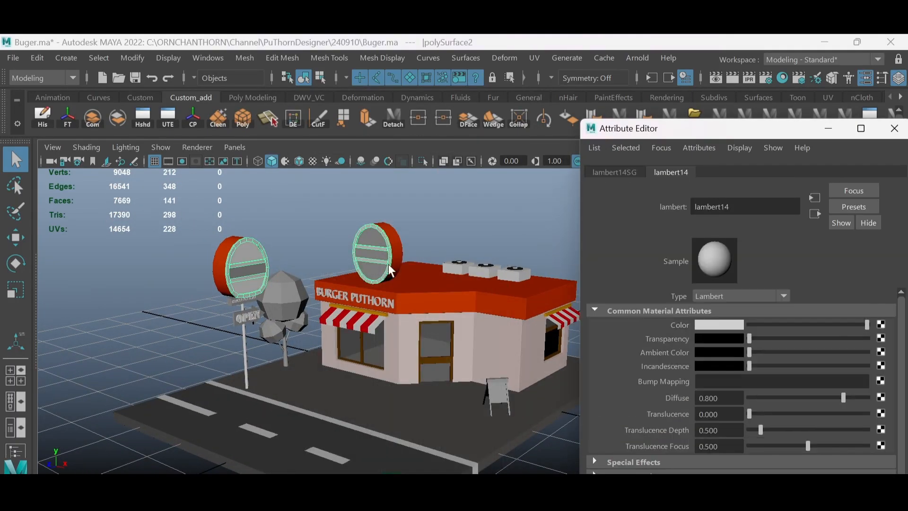
- Examine the parts of the two round signs with X-ray shading switched on temporarily
left_click(381, 251)
left_click(250, 257, "shift")
right_click_drag(250, 256, 332, 272, "alt")
middle_click_drag(332, 272, 396, 299, "alt")
left_click(443, 161)
right_click_drag(293, 252, 291, 186)
left_click(289, 254)
left_click(395, 245)
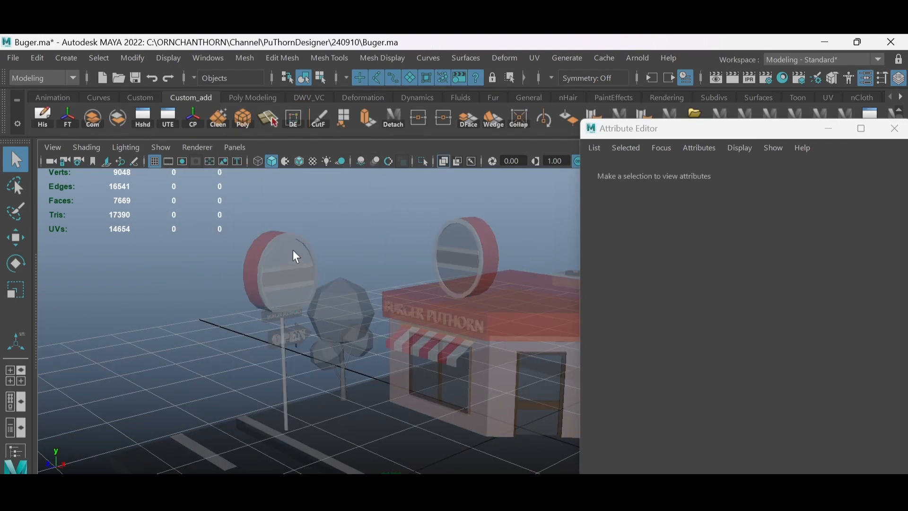
left_click(293, 250)
left_click(443, 161)
- Assign a new Lambert material to the upper and lower face panels of both round signs and colour it yellow-orange
left_click(291, 251)
left_click(312, 253)
right_click_drag(318, 266, 350, 270, "alt")
middle_click_drag(312, 256, 355, 272, "alt")
right_click_drag(308, 237, 308, 284)
right_click_drag(314, 202, 304, 446, "shift")
key("q")
key("F8")
left_click(313, 258)
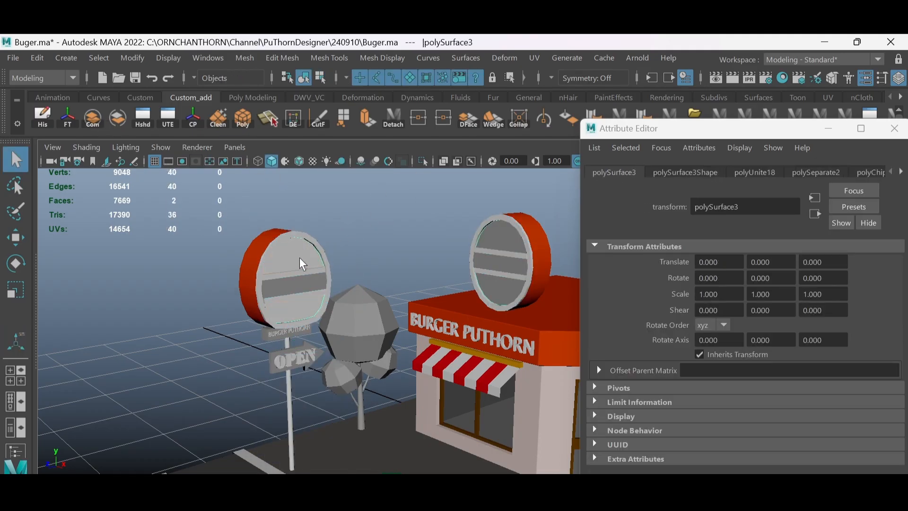
right_click_drag(300, 257, 312, 449)
left_click(408, 415)
left_click(717, 326)
left_click(622, 320)
left_click(718, 328)
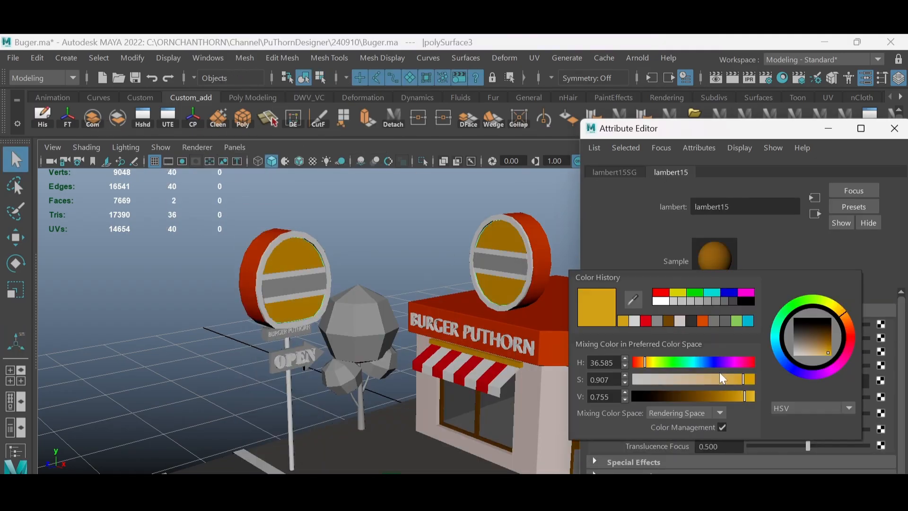
- Assign a new Lambert material to the central bands of both round signs and colour it brown
left_click(507, 263)
right_click_drag(507, 264, 510, 455)
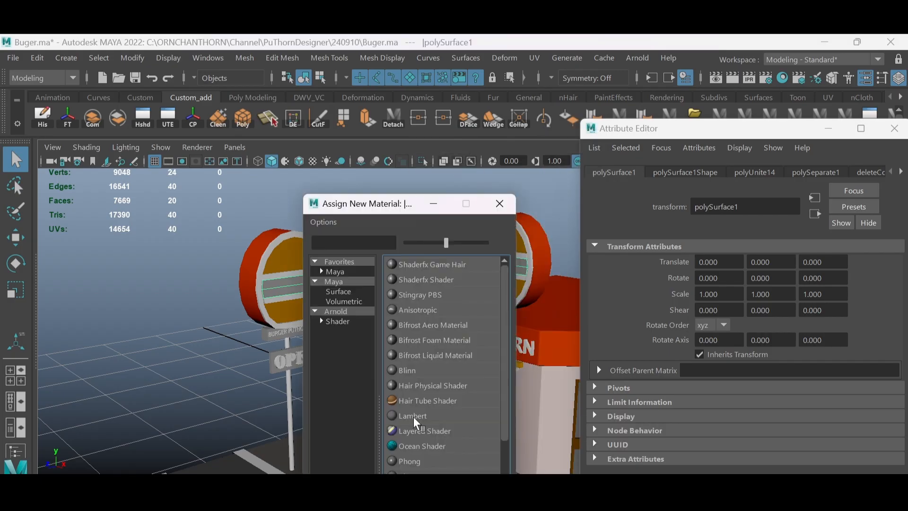
left_click(413, 416)
left_click(718, 321)
left_click_drag(700, 389, 705, 389)
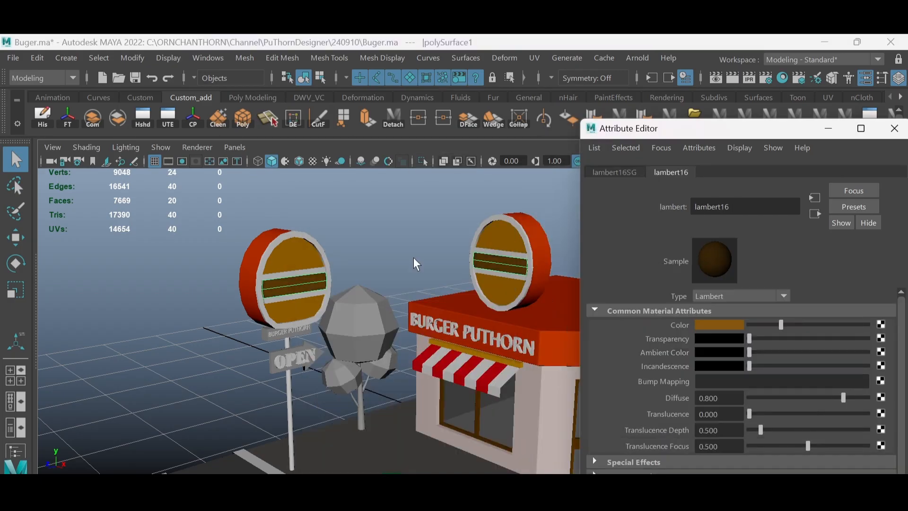
left_click(413, 257)
- Assign a new orange-red Lambert material to the small name board and the OPEN arrow board on the pole
scroll(413, 257, "down", 5)
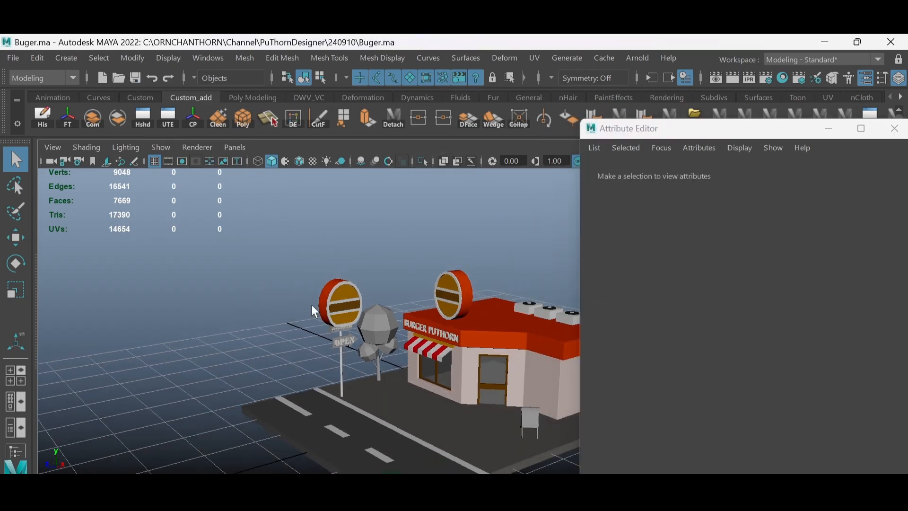
left_click_drag(311, 304, 371, 345, "alt")
scroll(371, 344, "up", 5)
left_click(334, 275)
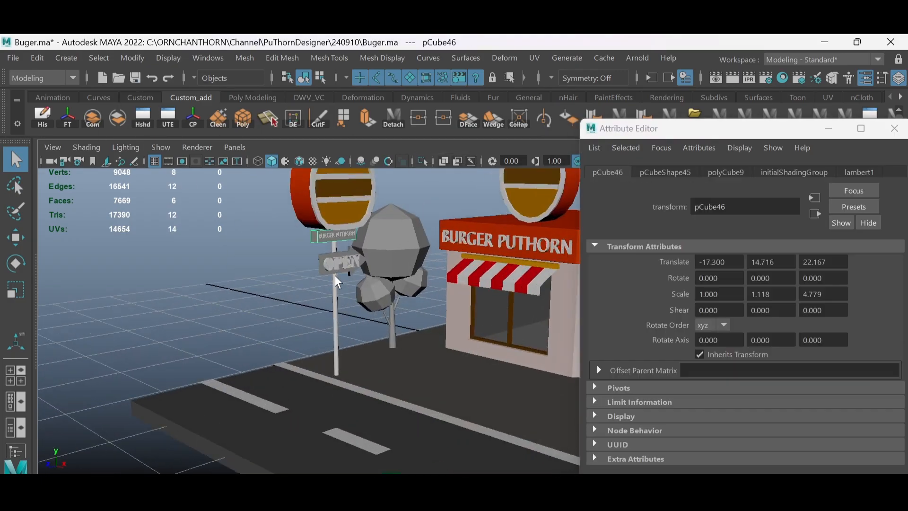
left_click_drag(335, 275, 345, 288, "alt")
left_click(344, 288)
right_click_drag(345, 288, 349, 466)
left_click(413, 416)
left_click(718, 324)
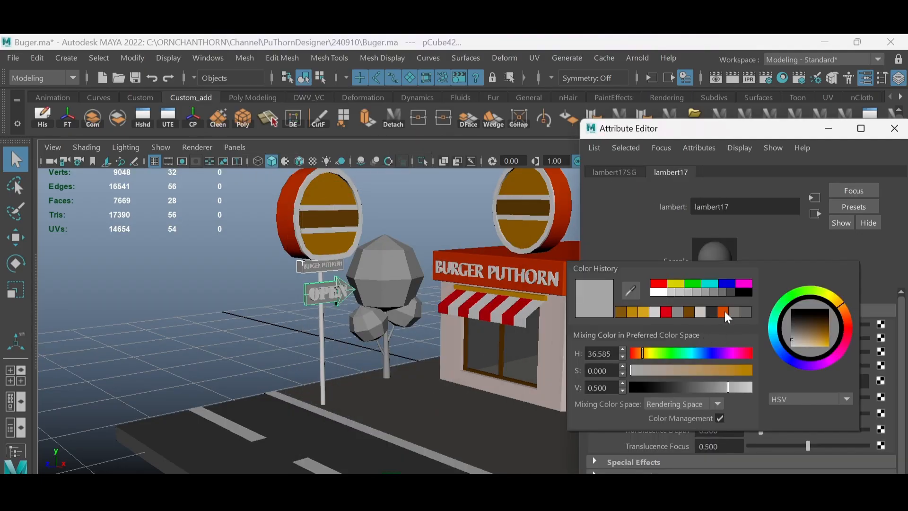
left_click(724, 311)
left_click(416, 236)
- Assign a new orange-yellow Lambert material to the frame of the A-frame sign in front of the shop
left_click_drag(402, 307, 454, 303, "alt")
scroll(428, 308, "down", 5)
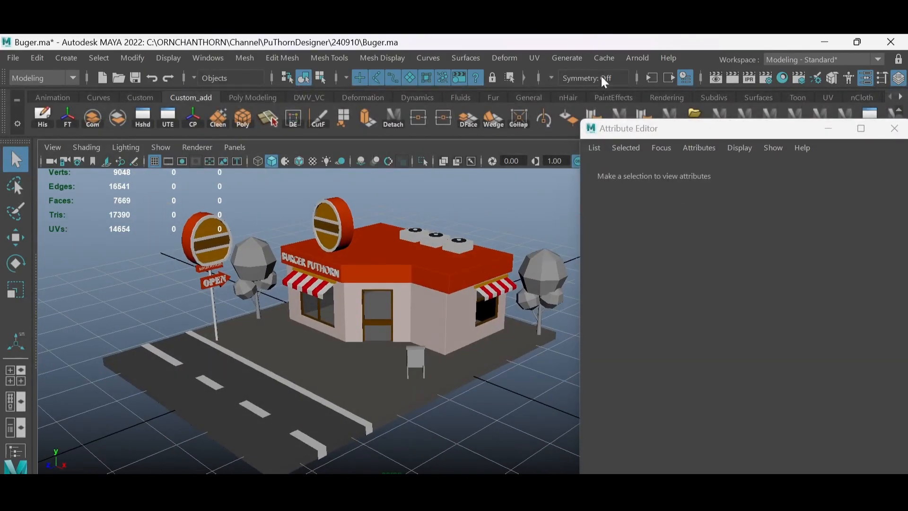
left_click(637, 58)
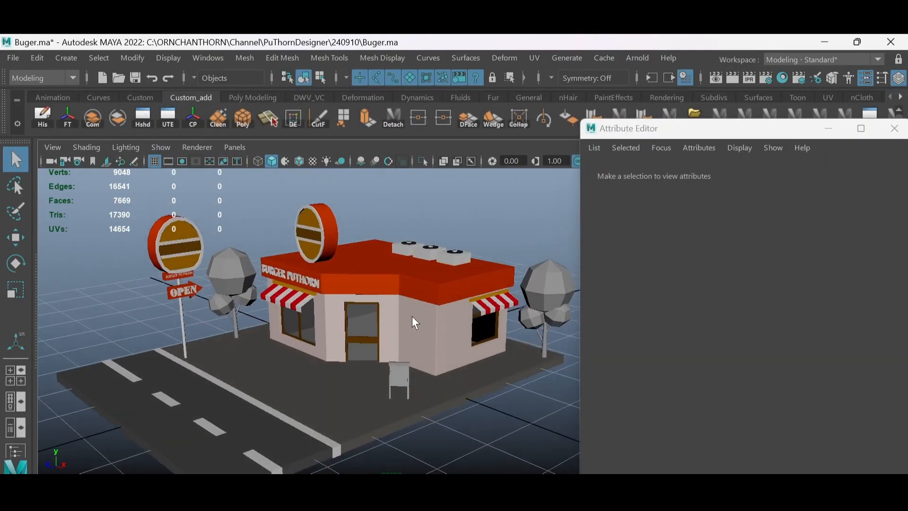
scroll(413, 316, "up", 3)
middle_click_drag(426, 367, 407, 333, "alt")
left_click(407, 333)
right_click_drag(407, 333, 410, 463)
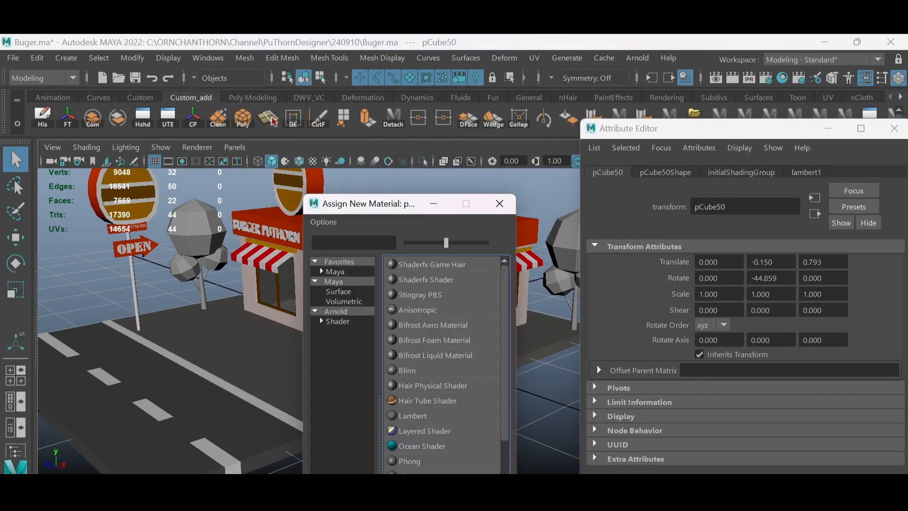
left_click(419, 414)
left_click(718, 323)
left_click(646, 313)
left_click(621, 312)
- Assign a new Lambert material to the A-frame sign's panels and darken its grey to a value of 0.100
left_click_drag(406, 351, 442, 353, "alt")
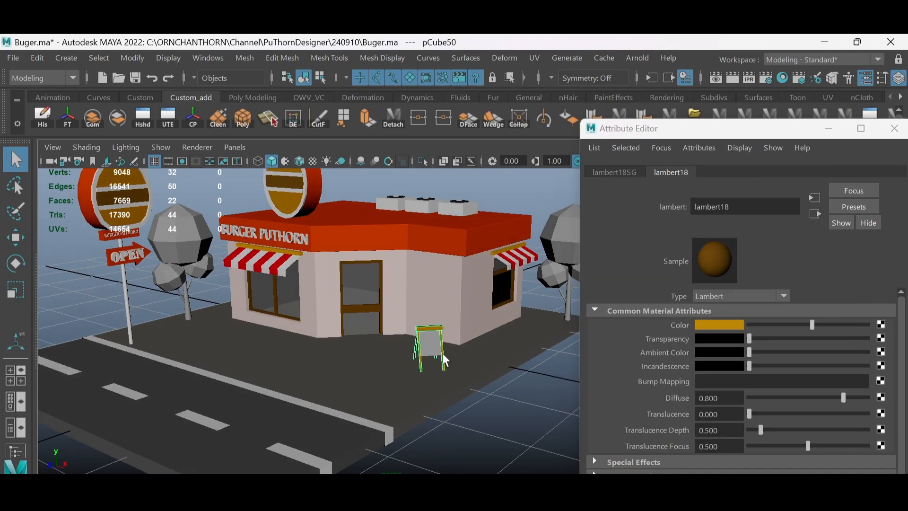
left_click(433, 344)
right_click_drag(432, 344, 430, 501)
left_click(413, 415)
left_click(709, 329)
left_click(656, 400)
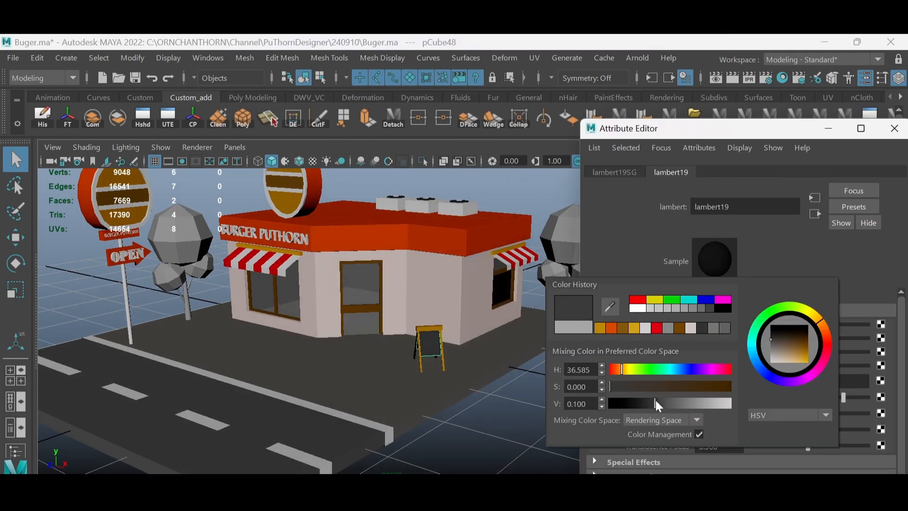
left_click(496, 398)
- Assign a new dark brown Lambert material to the trunks of both trees
left_click_drag(497, 399, 513, 378, "alt")
scroll(513, 374, "down", 1)
left_click(532, 307)
left_click(195, 308, "shift")
right_click_drag(195, 308, 199, 457)
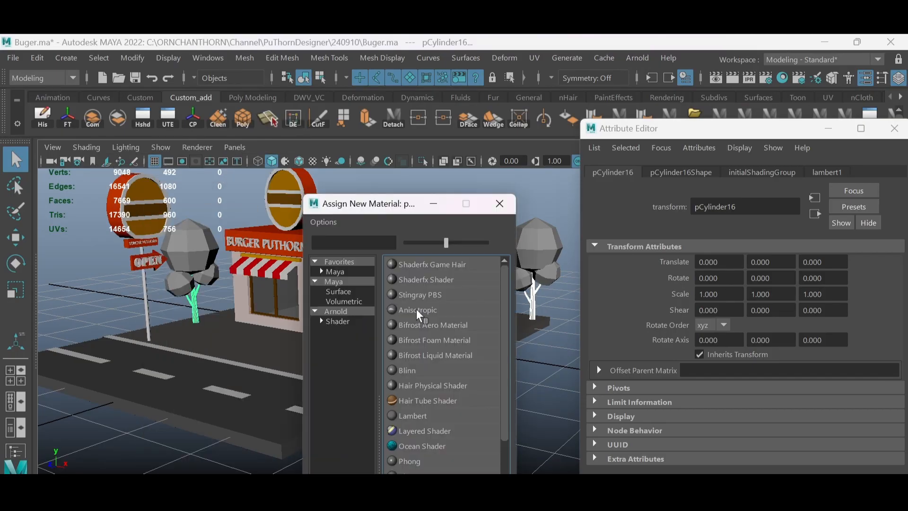
left_click(413, 415)
left_click(717, 328)
left_click(659, 325)
left_click(694, 400)
left_click(731, 321)
left_click(765, 370)
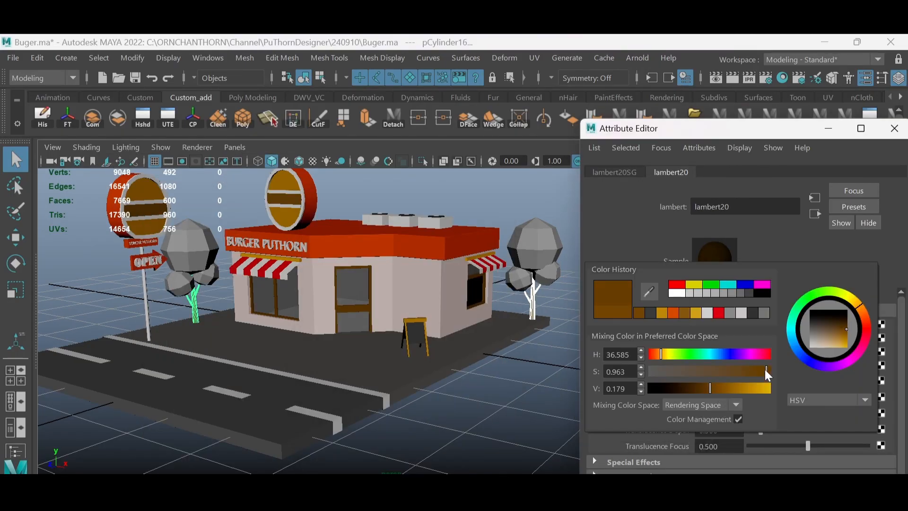
left_click(706, 391)
left_click(487, 387)
- Assign a new Lambert material to the foliage of both trees and colour it yellow-green
left_click_drag(389, 351, 366, 337, "alt")
left_click(195, 251)
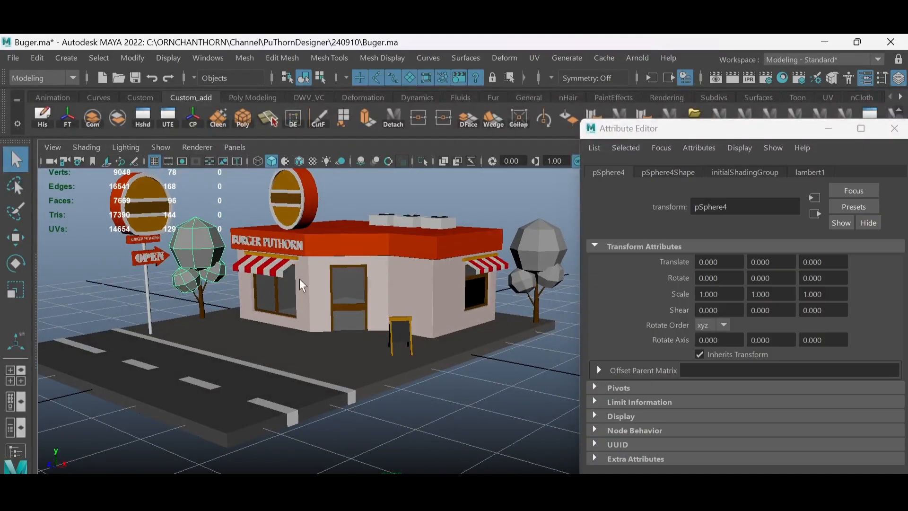
left_click(534, 256, "shift")
right_click_drag(200, 239, 203, 496)
left_click(412, 415)
left_click(717, 326)
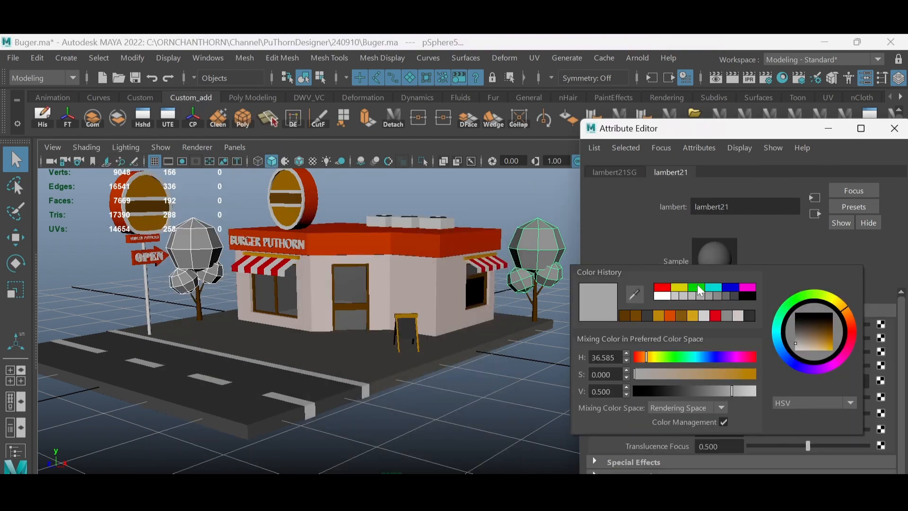
left_click(697, 287)
left_click_drag(675, 358, 661, 359)
left_click(530, 365)
- Assign a new grey material to the flat top of the shop's roof
scroll(473, 303, "down", 3)
left_click_drag(452, 270, 379, 256, "alt")
scroll(402, 246, "up", 3)
left_click(401, 237)
scroll(378, 236, "up", 2)
right_click_drag(379, 226, 379, 265)
double_click(397, 235)
right_click_drag(397, 231, 399, 497)
left_click(419, 293)
left_click(704, 325)
left_click(684, 295)
left_click(535, 204)
- Close the Attribute Editor and turn on screen-space ambient occlusion in the viewport
scroll(423, 255, "down", 3)
right_click_drag(421, 255, 466, 227)
left_click_drag(472, 244, 474, 221, "alt")
scroll(444, 246, "up", 1)
left_click_drag(473, 359, 493, 322, "alt")
scroll(493, 321, "down", 1)
scroll(493, 322, "down", 1)
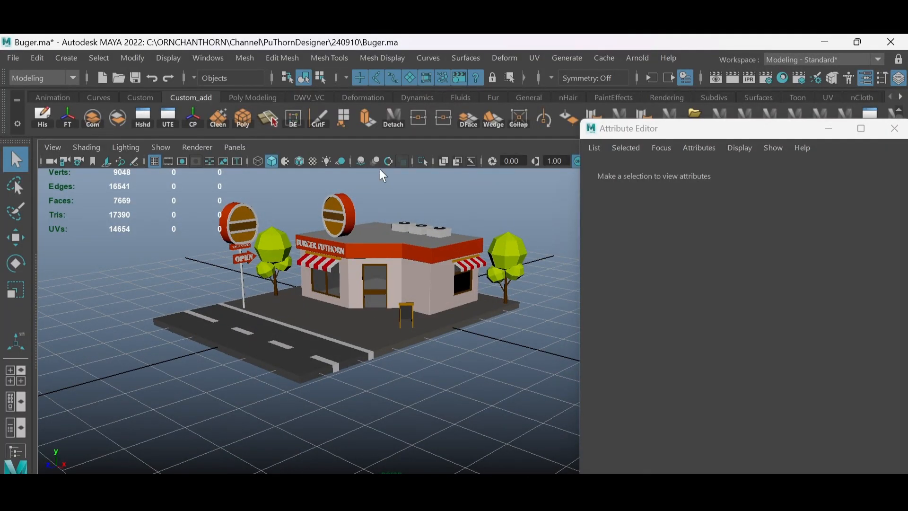
scroll(403, 311, "up", 2)
left_click_drag(411, 303, 399, 313, "alt")
left_click(894, 128)
left_click(361, 161)
- Examine the coloured burger shop from several angles in full-screen view
key("ctrl+space")
scroll(567, 327, "up", 3)
left_click_drag(568, 326, 574, 353, "alt")
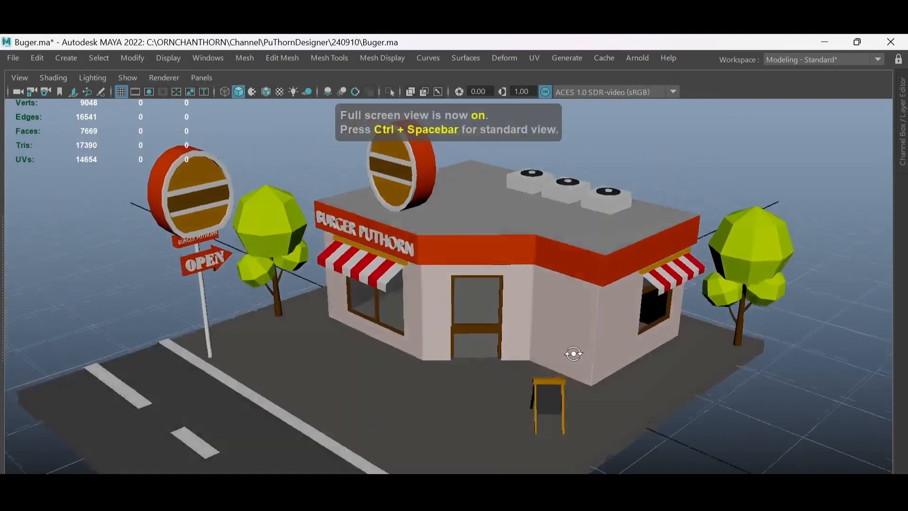
scroll(573, 331, "down", 3)
left_click_drag(574, 320, 579, 302, "alt")
scroll(587, 338, "up", 1)
left_click_drag(589, 344, 559, 327, "alt")
scroll(565, 333, "down", 2)
mouse_move(589, 360)
left_mouse_down("alt")
mouse_move(623, 351)
mouse_move(587, 356)
left_mouse_up("alt")
scroll(623, 350, "up", 2)
key("ctrl+space")
- Add an Arnold SkyDome light to the scene
left_click(638, 58)
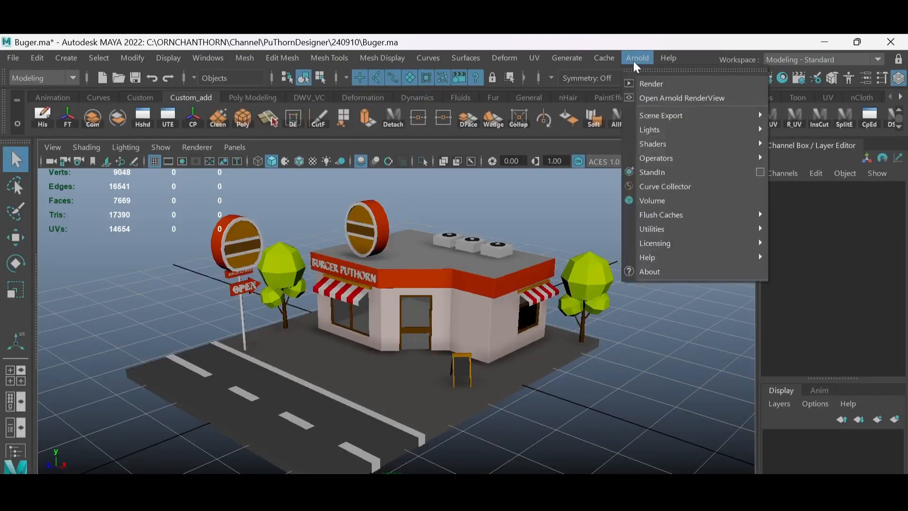
mouse_move(650, 128)
left_click(804, 143)
scroll(563, 310, "down", 3)
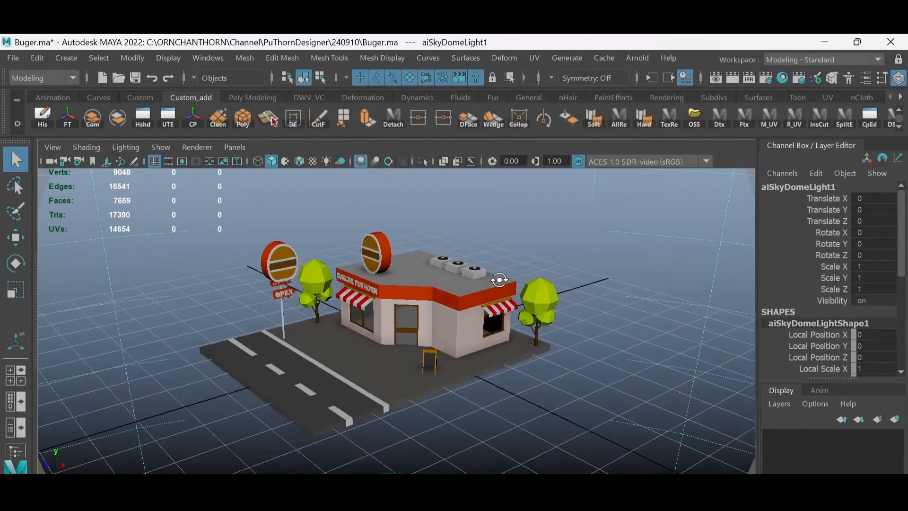
- Set the perspective camera's far clip plane to 100000
left_click(557, 220)
key("ctrl+a")
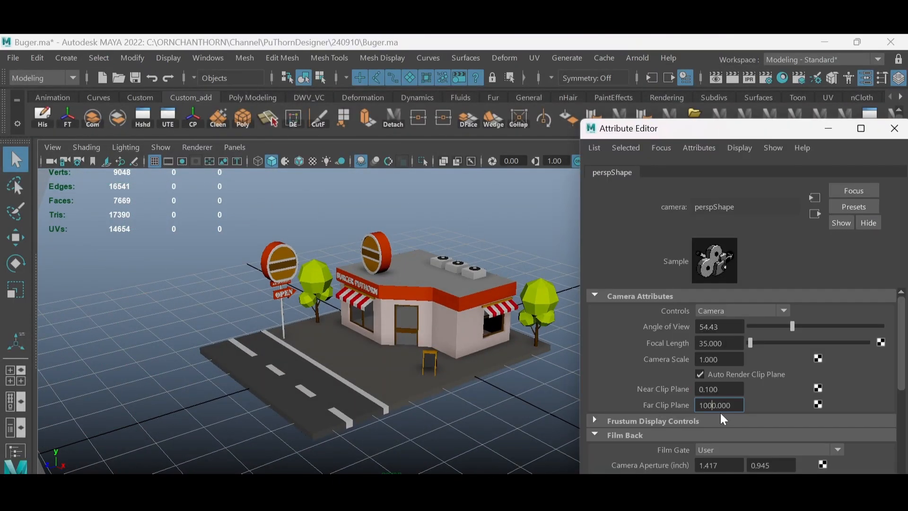
key("Return")
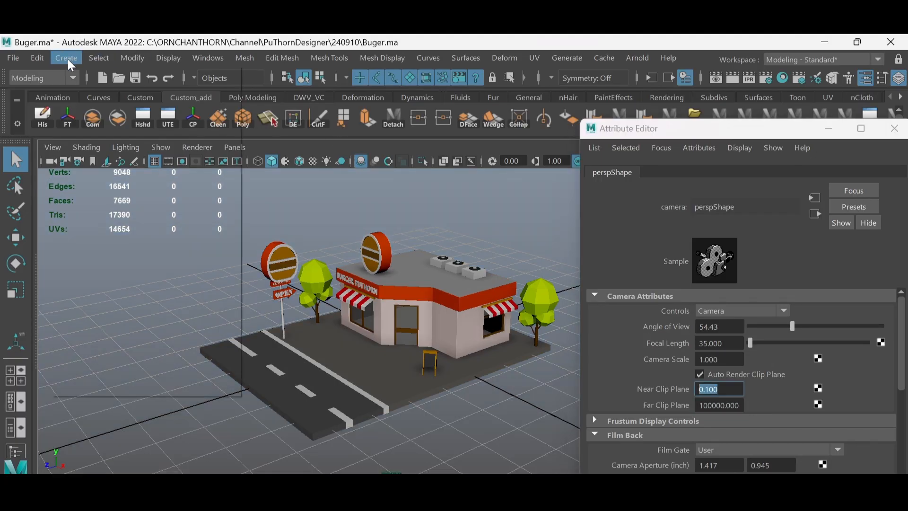
- Create a directional light and close the Attribute Editor
left_click(67, 59)
mouse_move(90, 135)
left_click(275, 150)
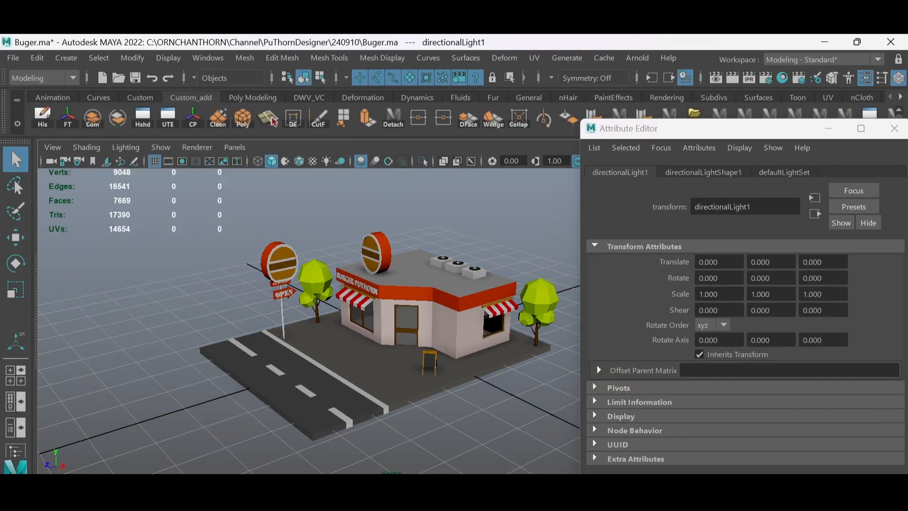
left_click(894, 134)
- Show the Outliner and group all the shop scene's geometry
left_click(12, 430)
left_click_drag(638, 224, 296, 418)
key("ctrl+g")
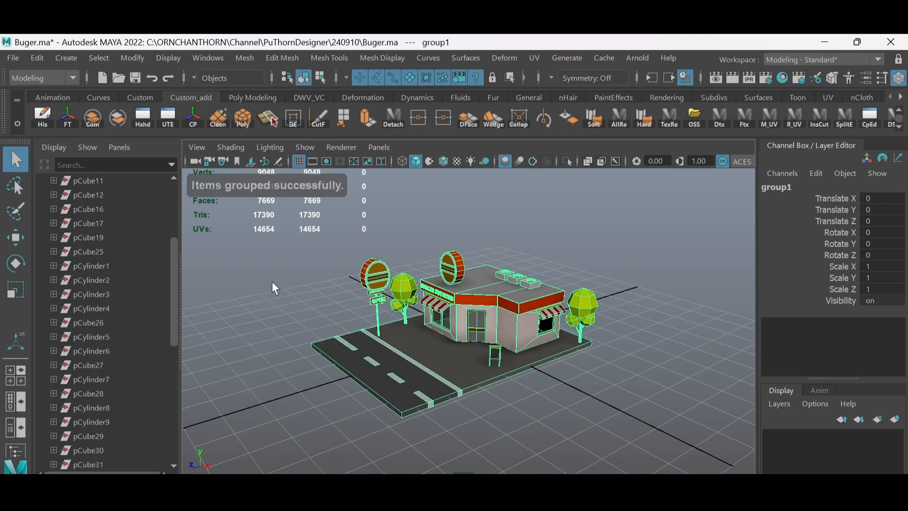
- Locate the directional light with X-ray shading and move it out of the shop to beyond the road
mouse_move(482, 373)
left_mouse_down("alt")
mouse_move(489, 328)
mouse_move(496, 346)
left_mouse_up("alt")
left_click(588, 162)
right_click_drag(496, 359, 582, 437, "alt")
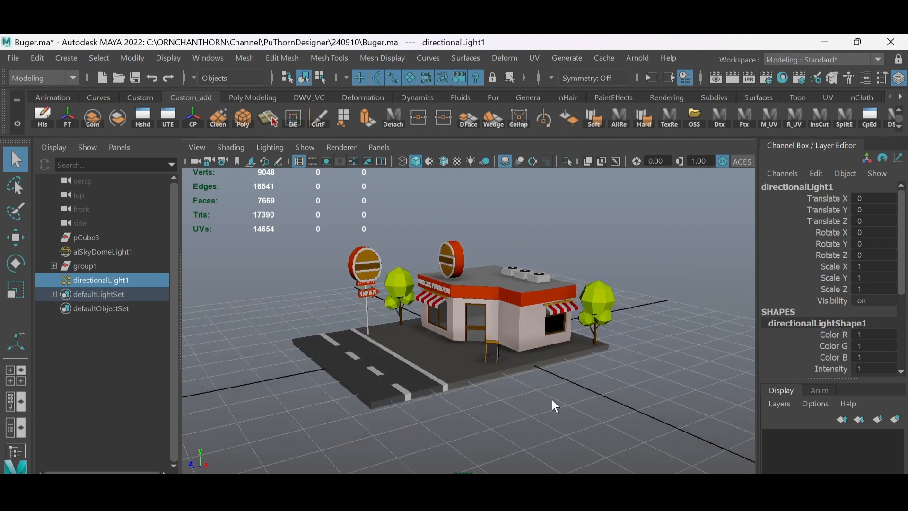
right_click_drag(473, 378, 551, 414, "alt")
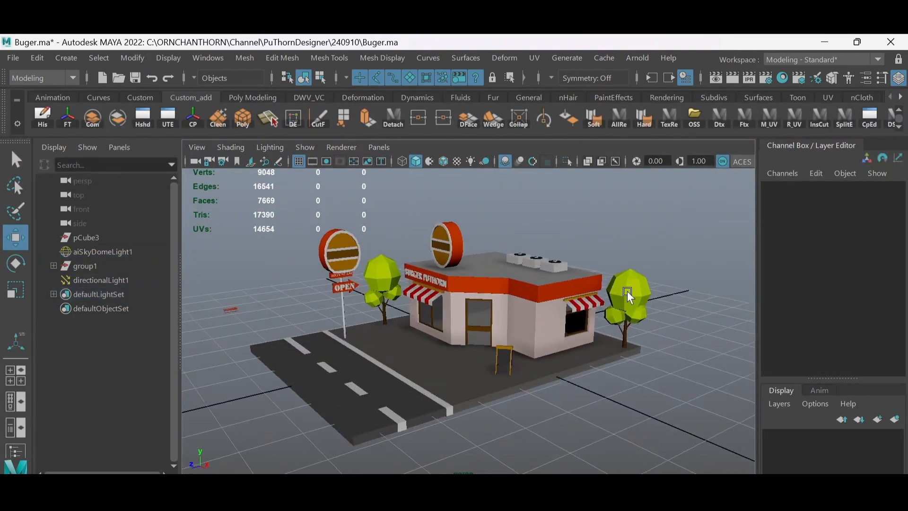
- Switch the viewport renderer to Arnold to preview the lit scene
left_click(342, 148)
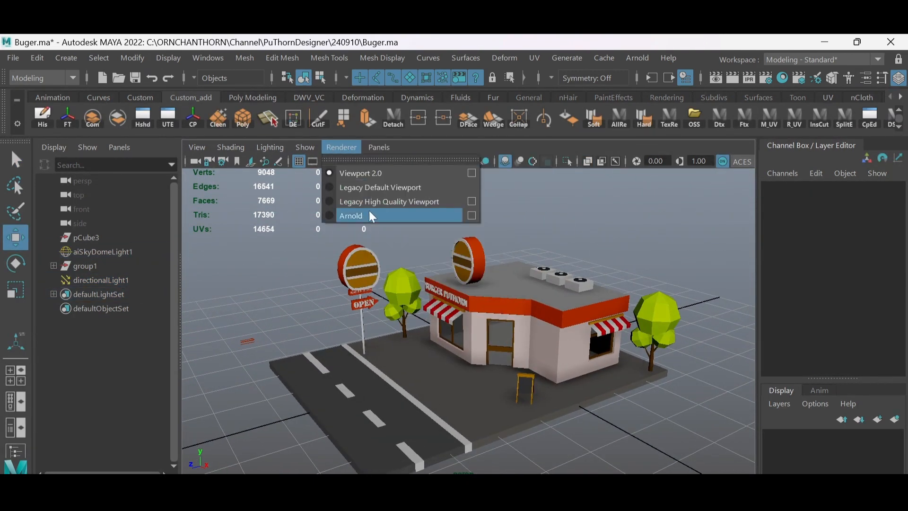
left_click(369, 211)
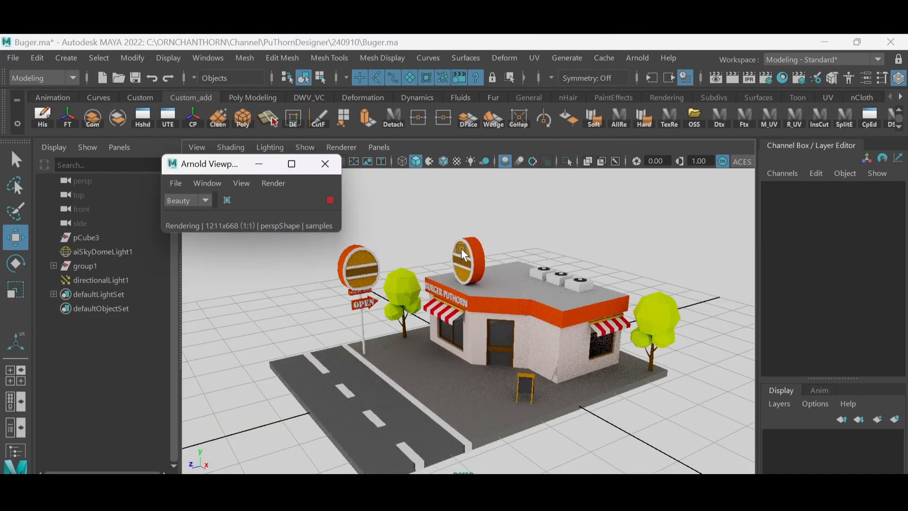